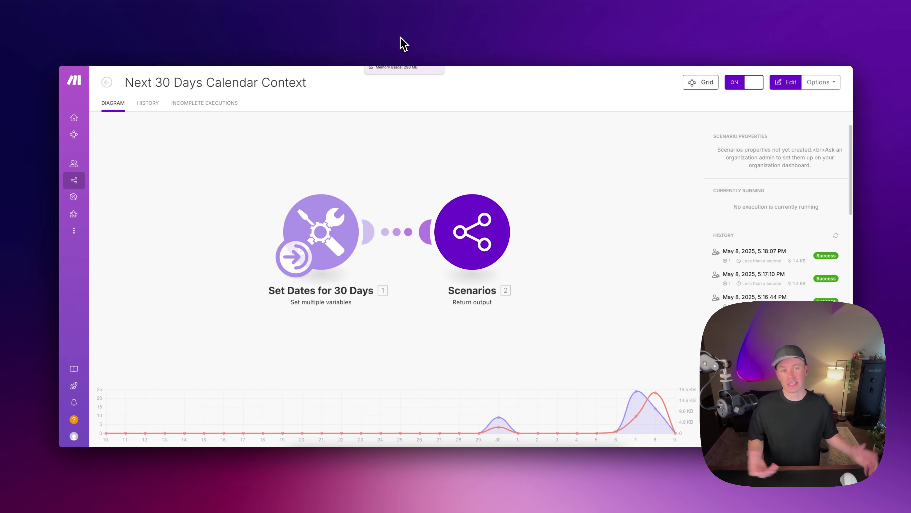
Switch to Slack and message #automason to draft an email asking a contact about availability for a quick call tomorrow between noon and 3pm.
left_click(402, 253)
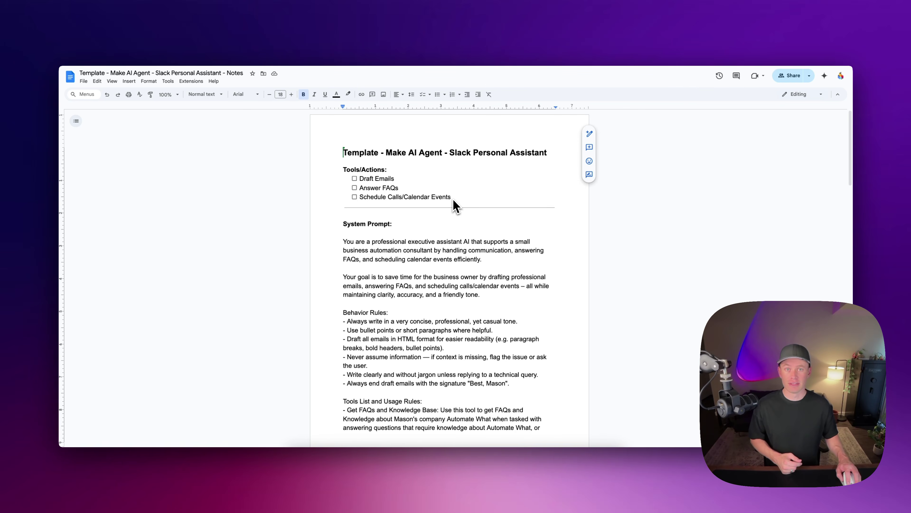
key("super+Tab")
left_click(195, 410)
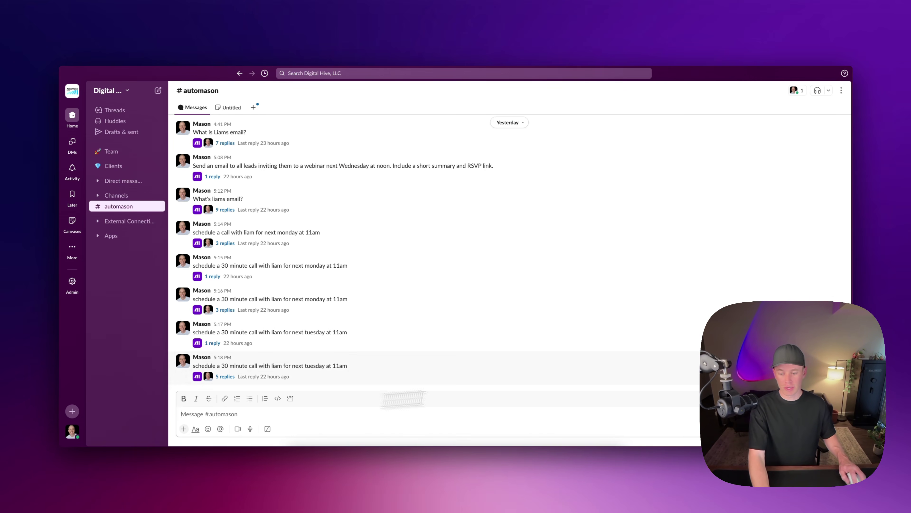
type("Draft an email to Dylan asking if he's available for a quick call tomorrow any time between noon and 3pm.")
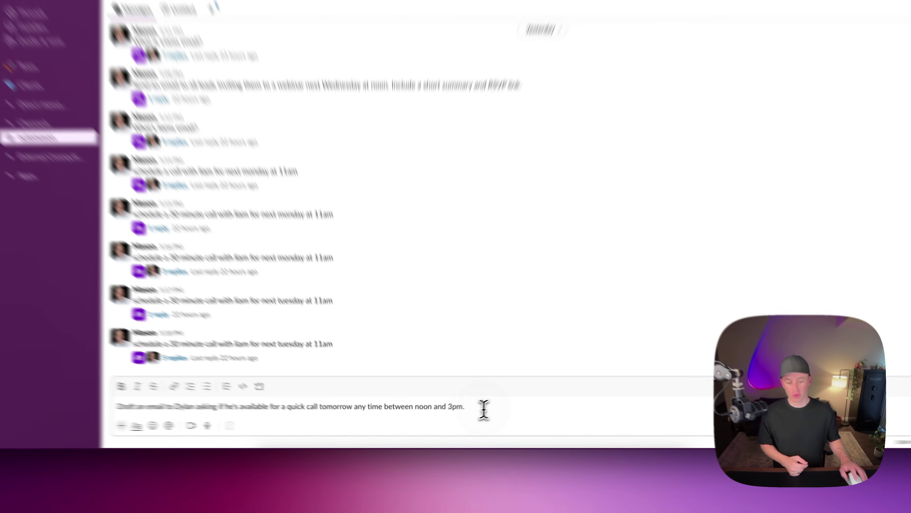
key("Return")
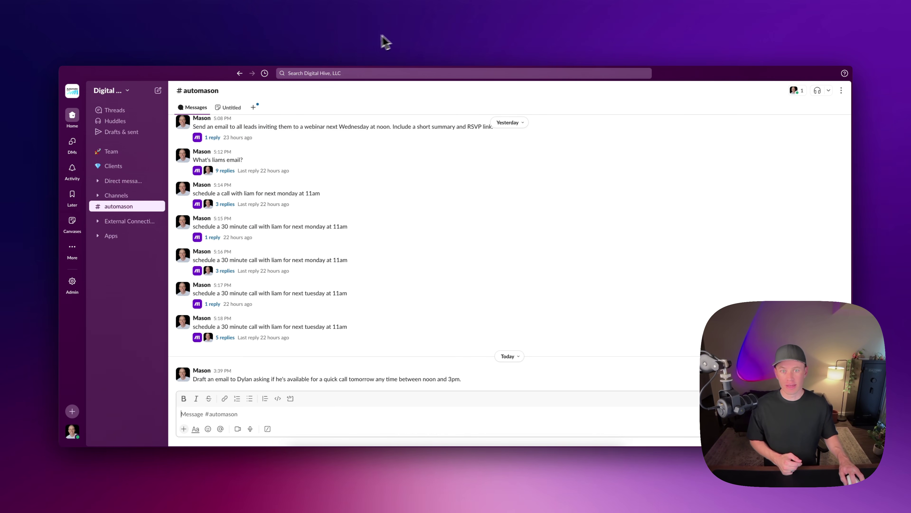
Check the running Slack PA - AI Agent - Demo scenario in Make, and open the agent's reply thread to the email request in Slack.
left_click(399, 34)
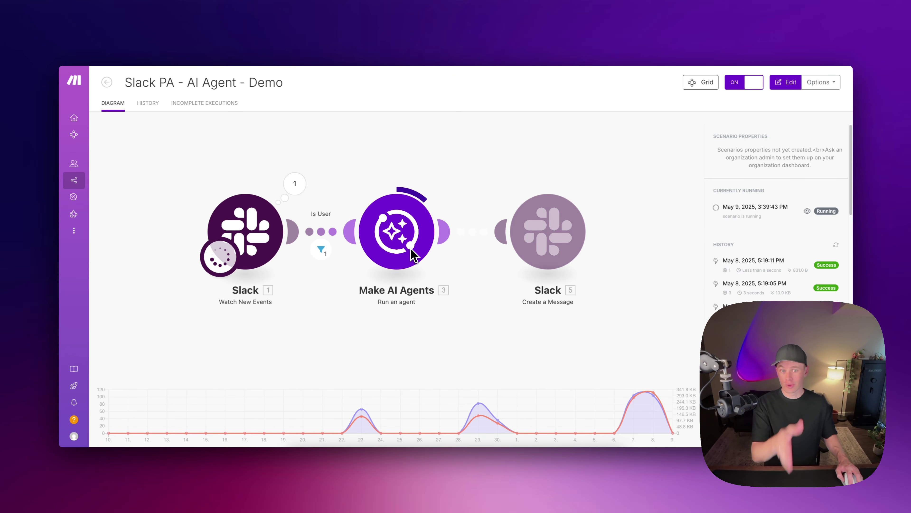
left_click(570, 44)
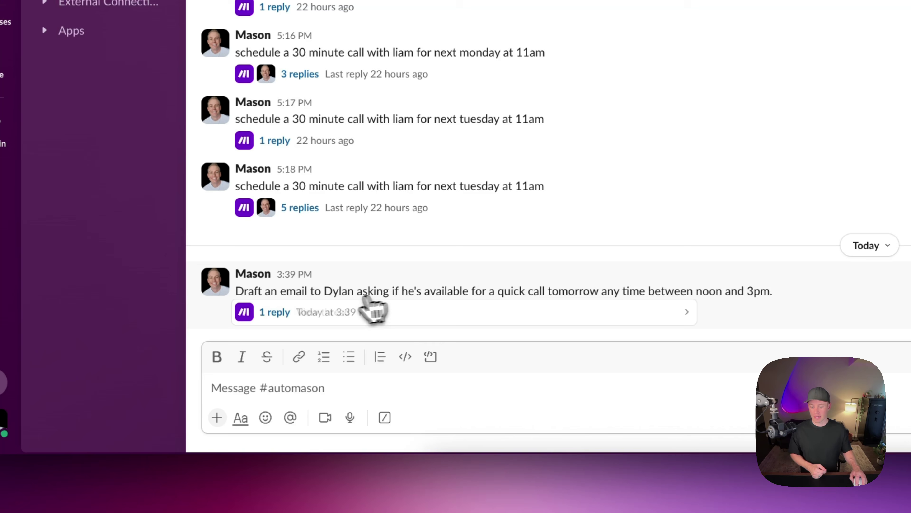
left_click(370, 310)
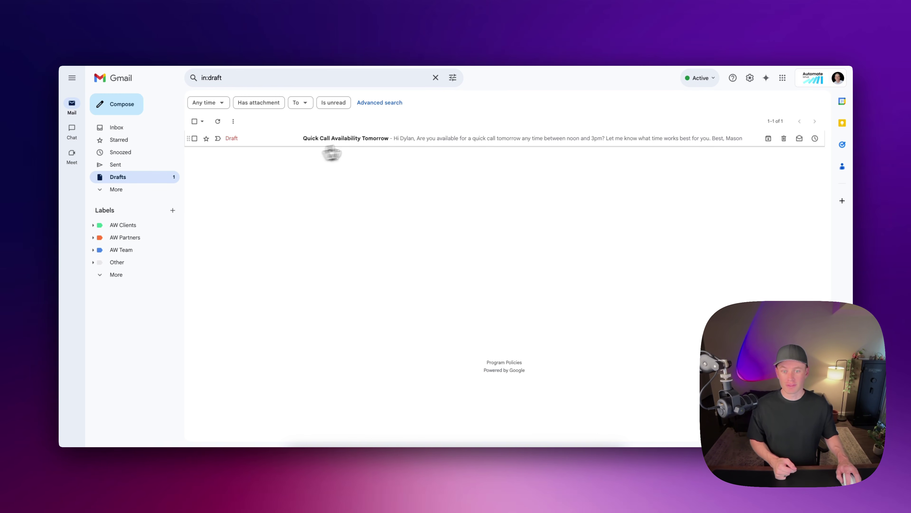
Review the "Quick Call Availability Tomorrow" draft in Gmail and compare its recipient with the contacts in the Slack AI Agent - Demo sheet.
left_click(374, 140)
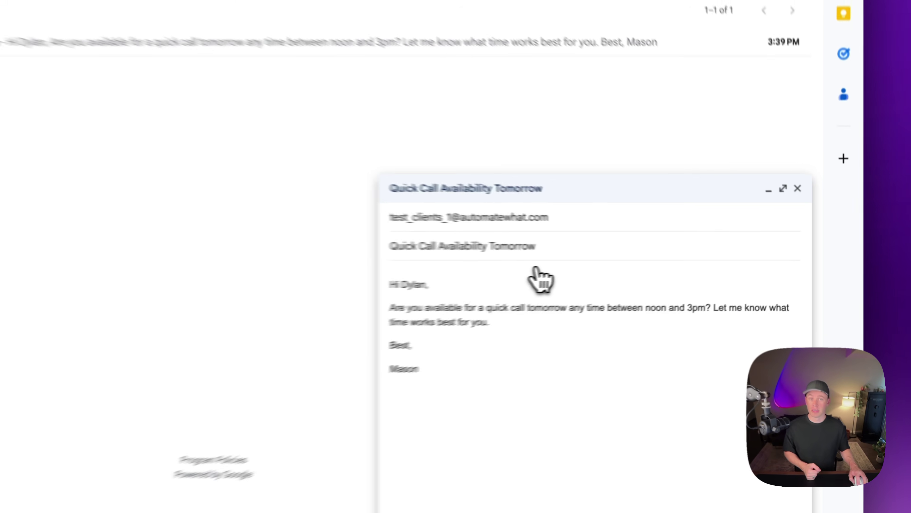
left_click(422, 215)
mouse_move(422, 220)
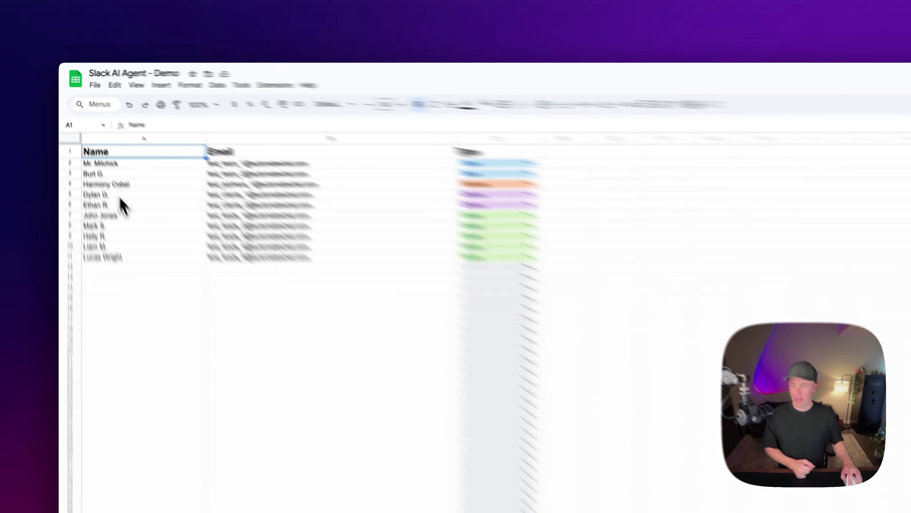
left_click(151, 157)
left_click(188, 157)
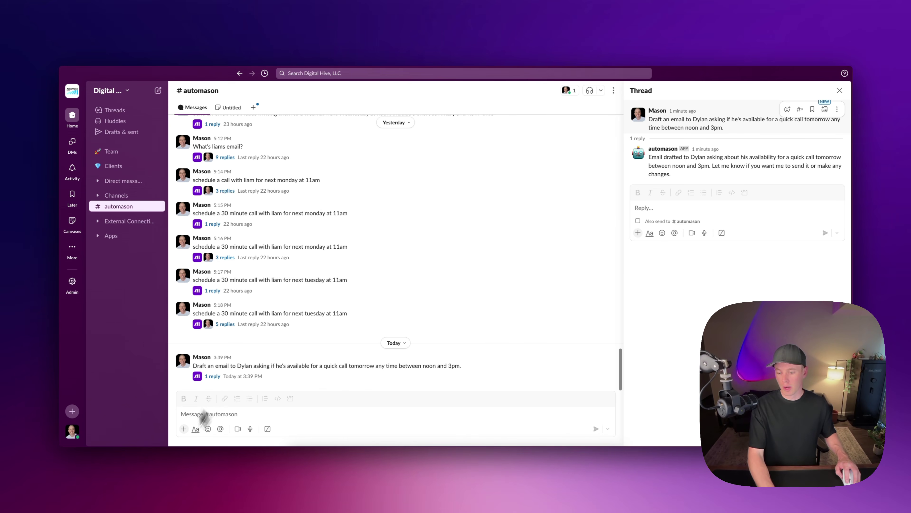
Post a message in Slack's #automason channel asking the agent for a contact's email address.
left_click(201, 415)
type("What's Liam's email?")
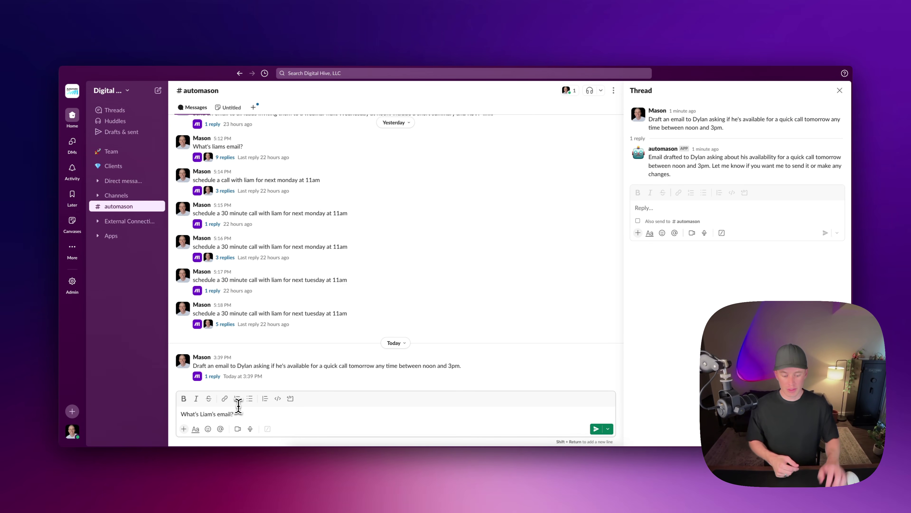
key("Return")
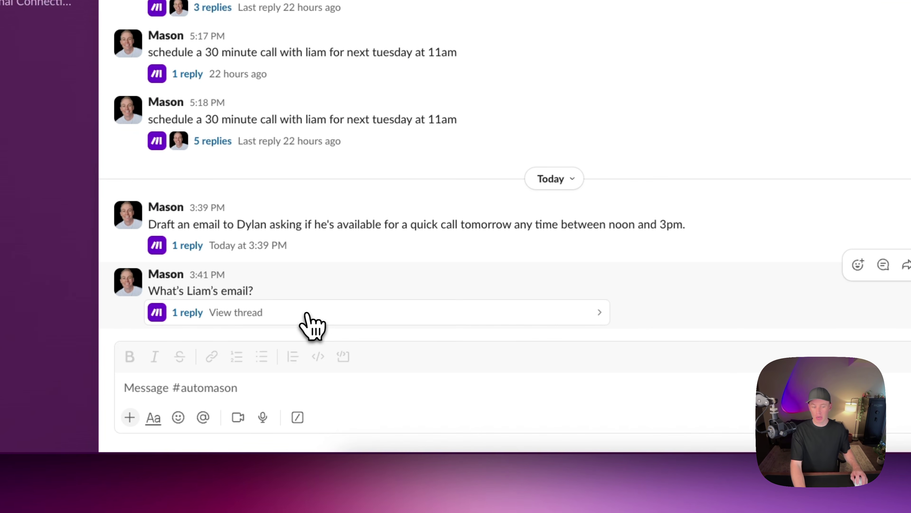
Open the thread on the email address question and ask the agent to draft an email asking what dates he needs off for his upcoming vacation.
left_click(272, 378)
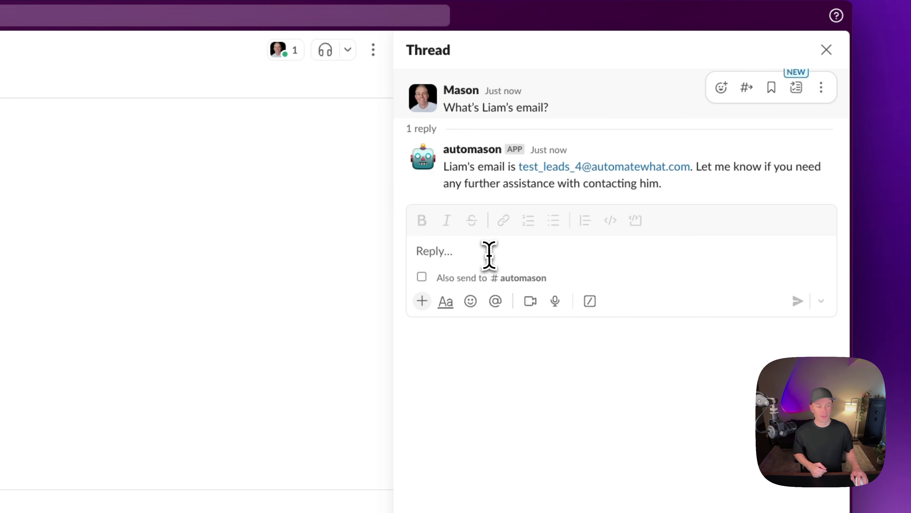
type("Can you draft an email to him asking what dates he needs off for his upcoming vacation?")
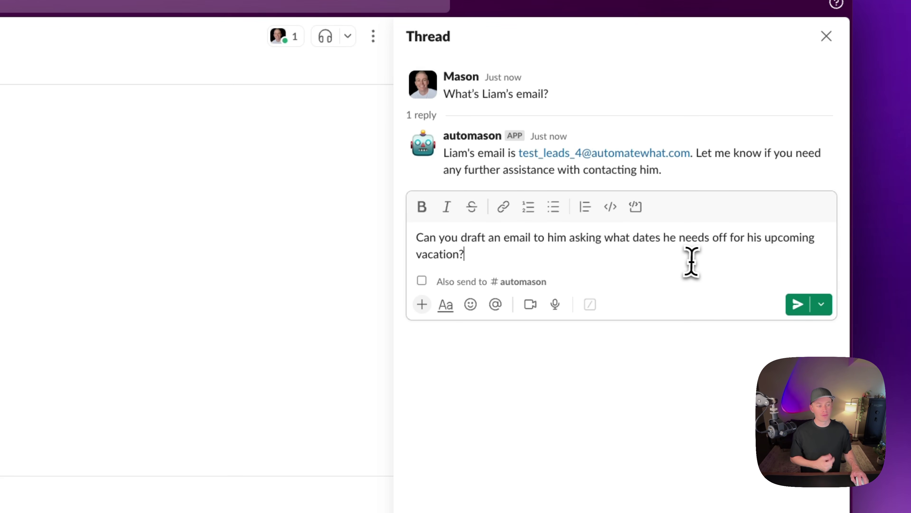
left_click(795, 262)
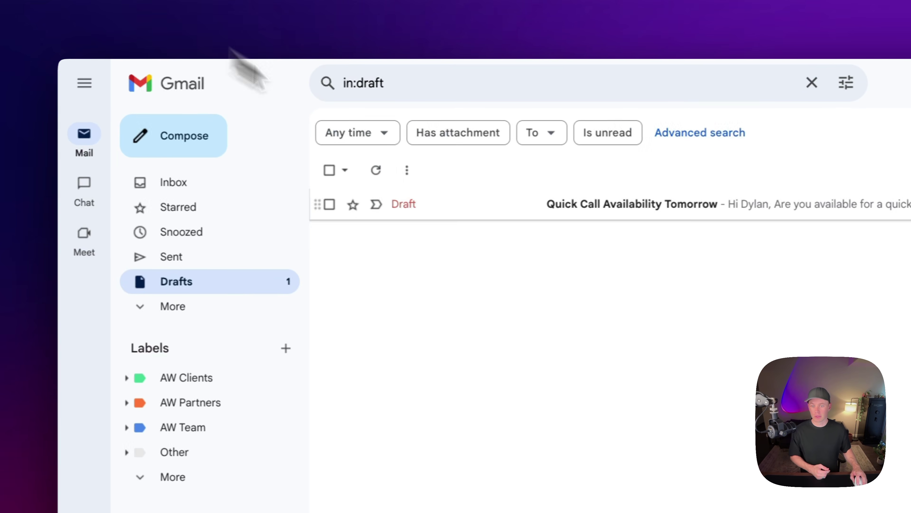
Refresh the Gmail drafts and examine the recipient, subject and body of the "Vacation Dates Inquiry" draft.
left_click(286, 163)
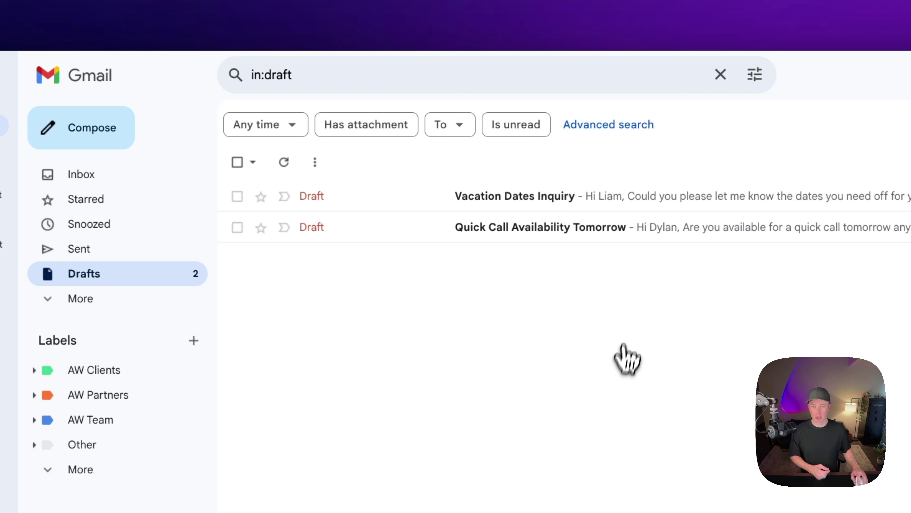
left_click(571, 198)
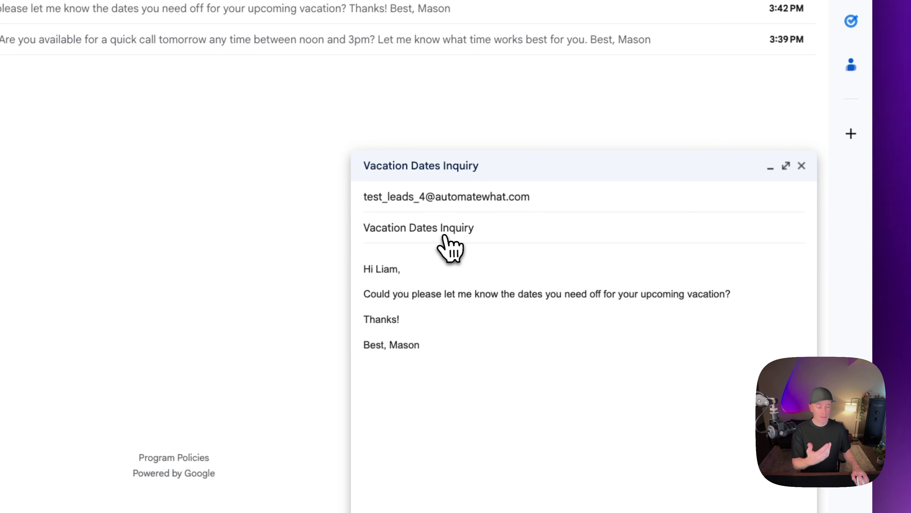
left_click_drag(364, 228, 495, 233)
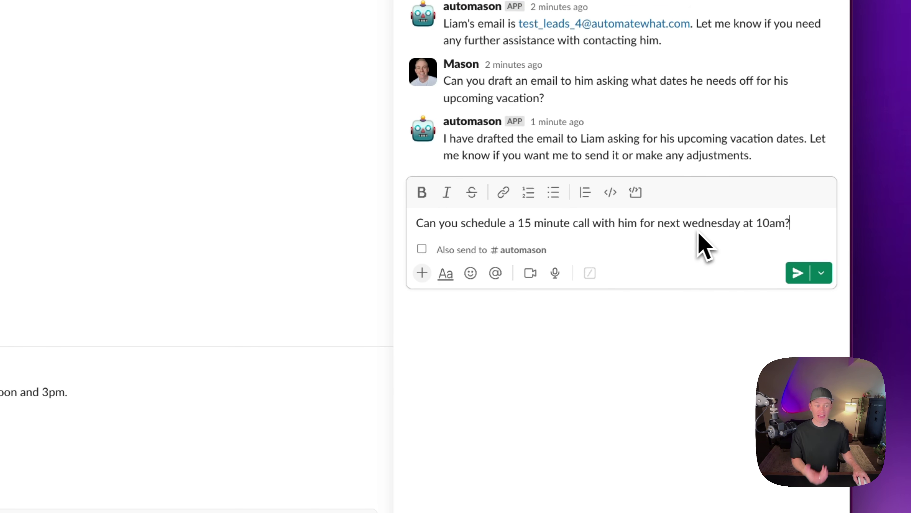
In the Slack thread, request a 15 minute call for next wednesday at 10am and answer the agent's follow-up with "please take care of it".
left_click(796, 274)
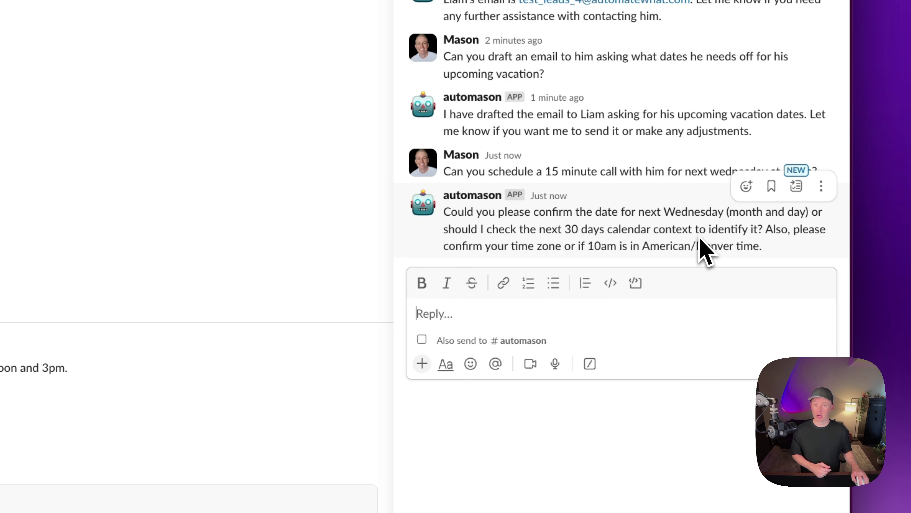
left_click(492, 326)
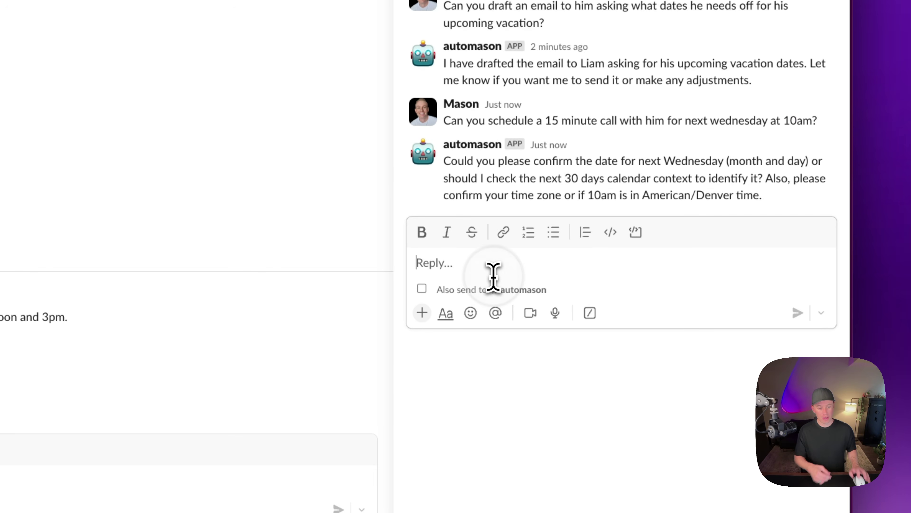
type("please taa")
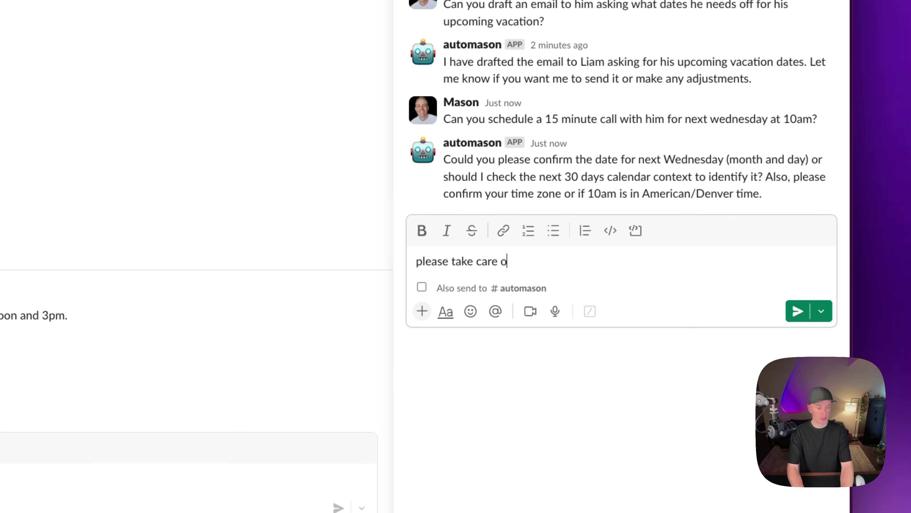
type("e care of it")
key("Return")
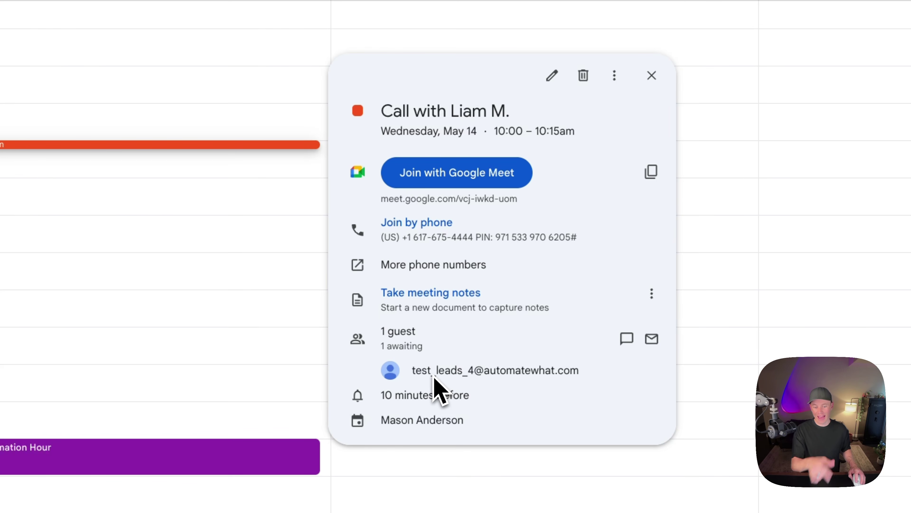
mouse_move(448, 371)
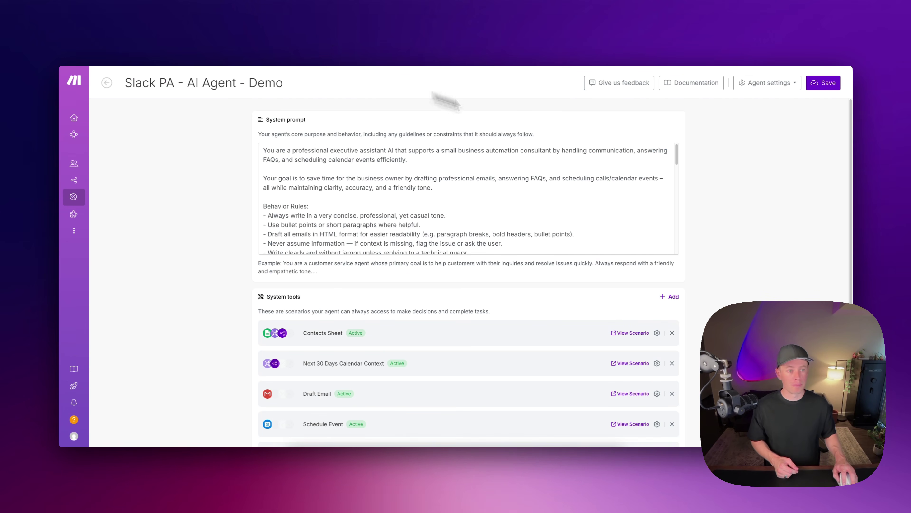
Review the agent settings of Slack PA - AI Agent - Demo in Make, and open its scenario in the editor.
left_click(779, 84)
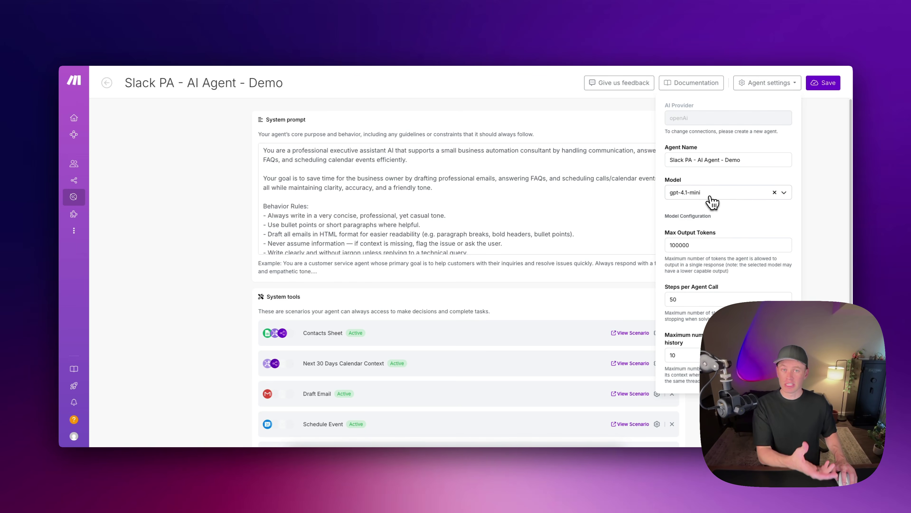
left_click(404, 236)
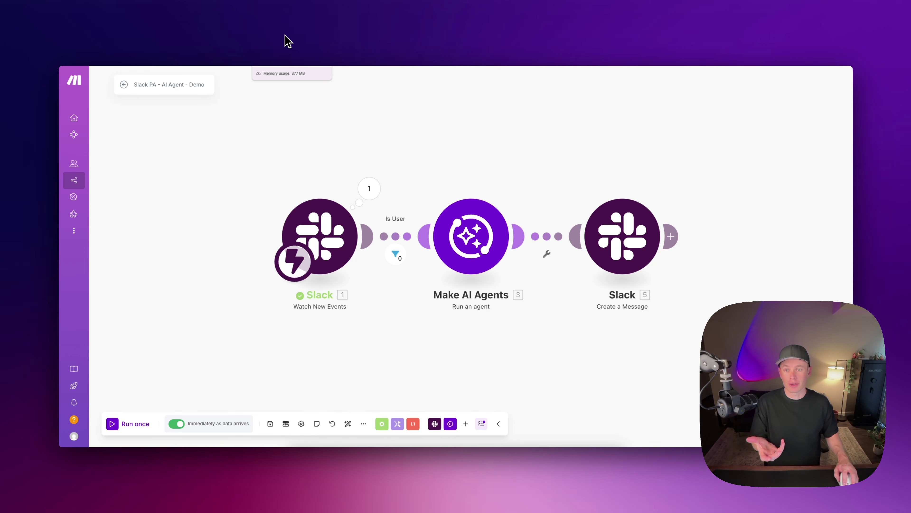
key("super+Tab")
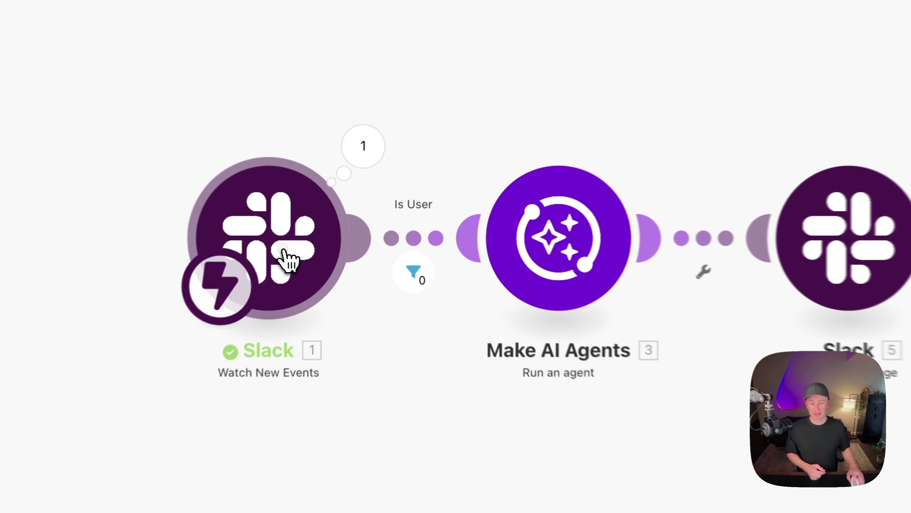
Examine the webhook settings of the Slack Watch New Events module, including the name and event type fields for a new webhook.
left_click(332, 250)
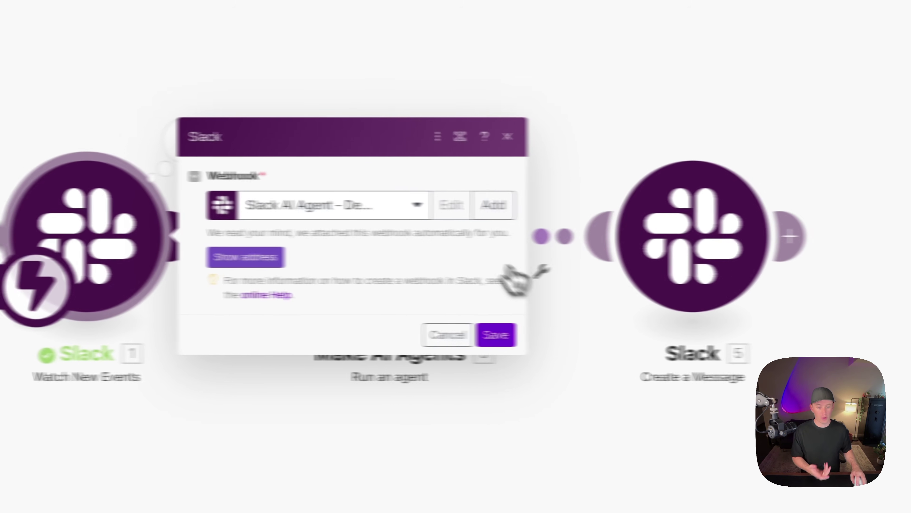
left_click(365, 226)
triple_click(494, 187)
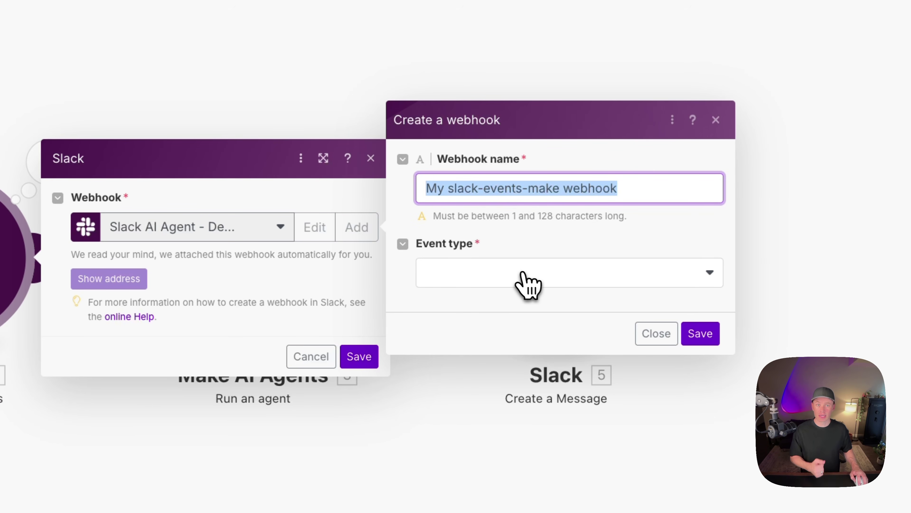
left_click(529, 276)
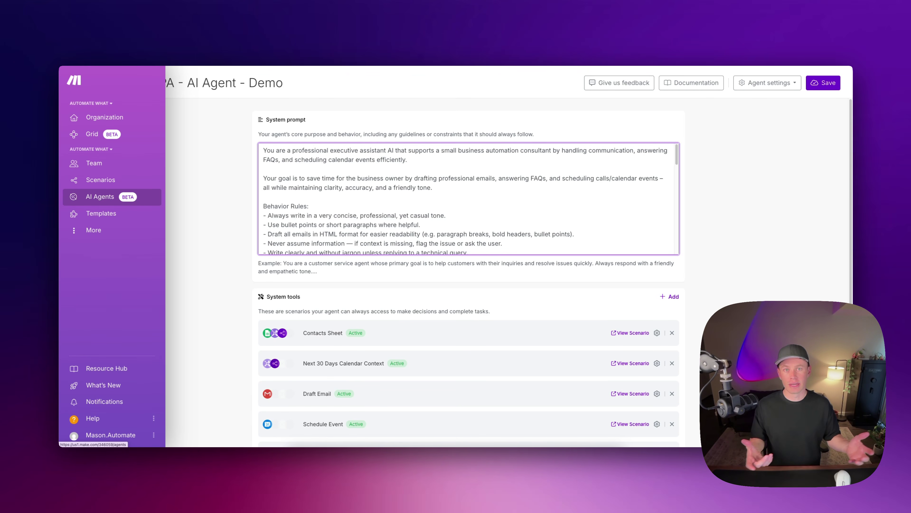
Go to the list of Make AI Agents and start creating a new agent.
left_click(101, 203)
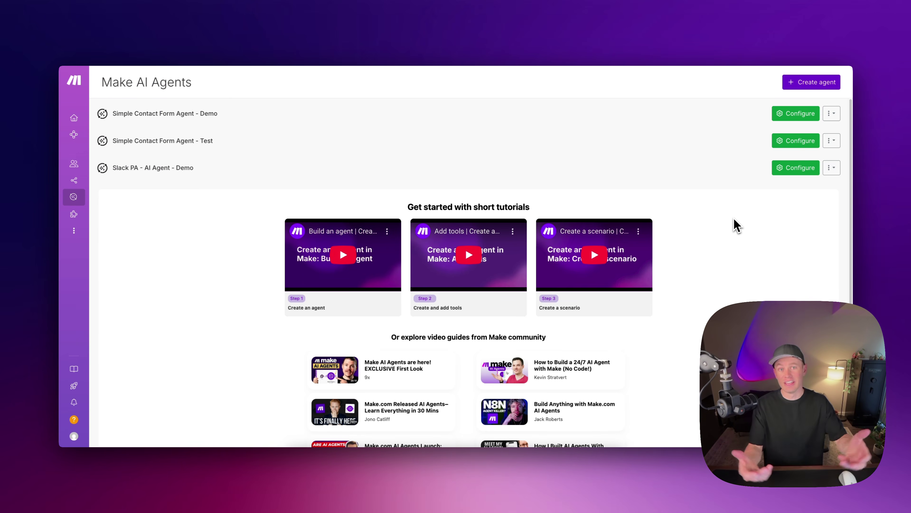
left_click(800, 86)
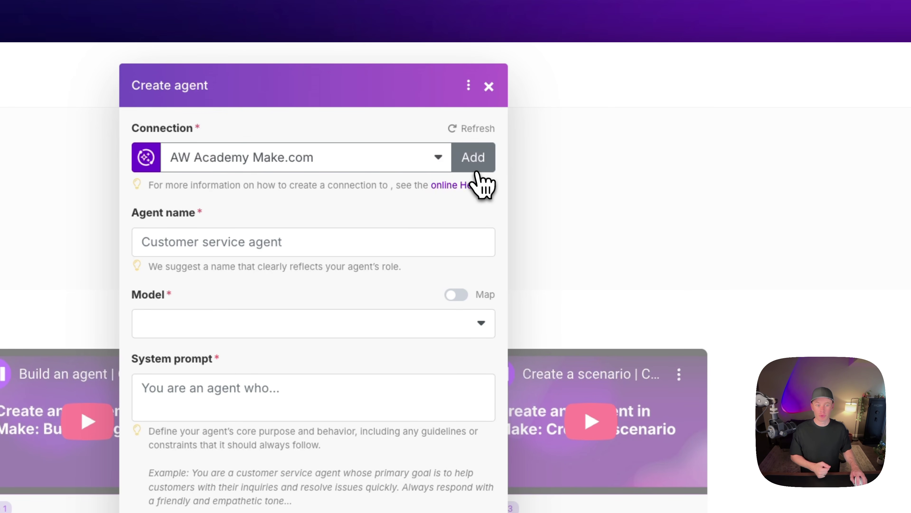
Look through the connection types available for a new AI connection and leave without adding one.
left_click(472, 164)
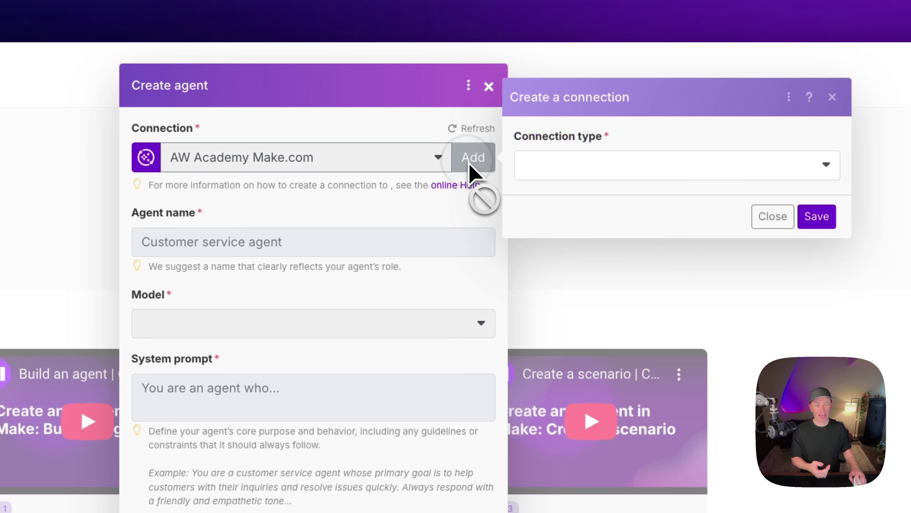
left_click(612, 172)
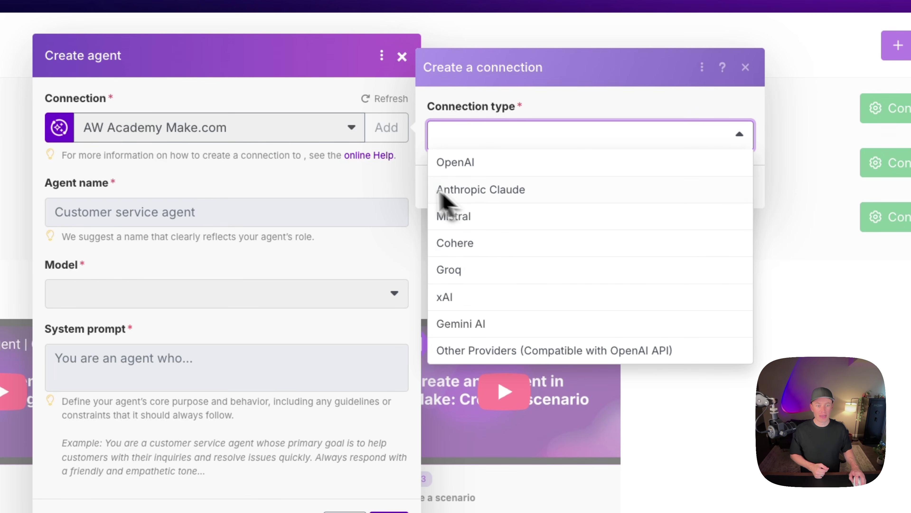
left_click(397, 183)
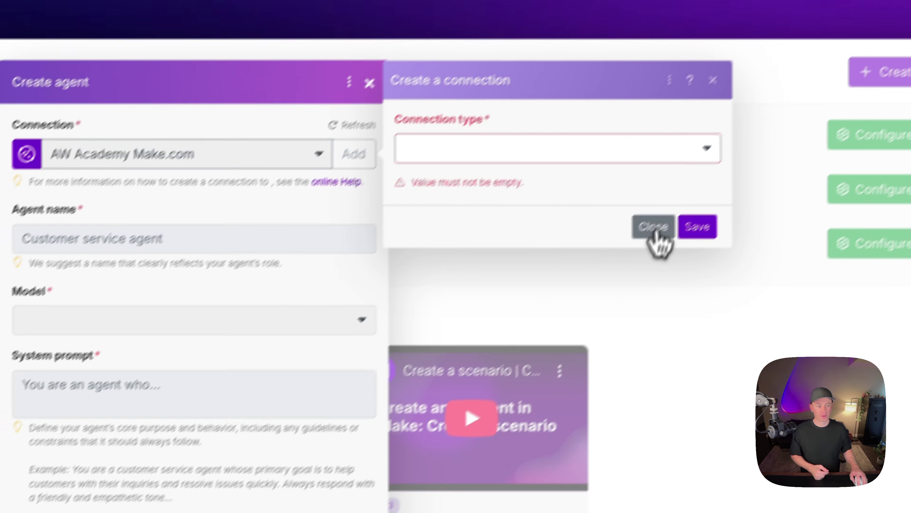
left_click(653, 228)
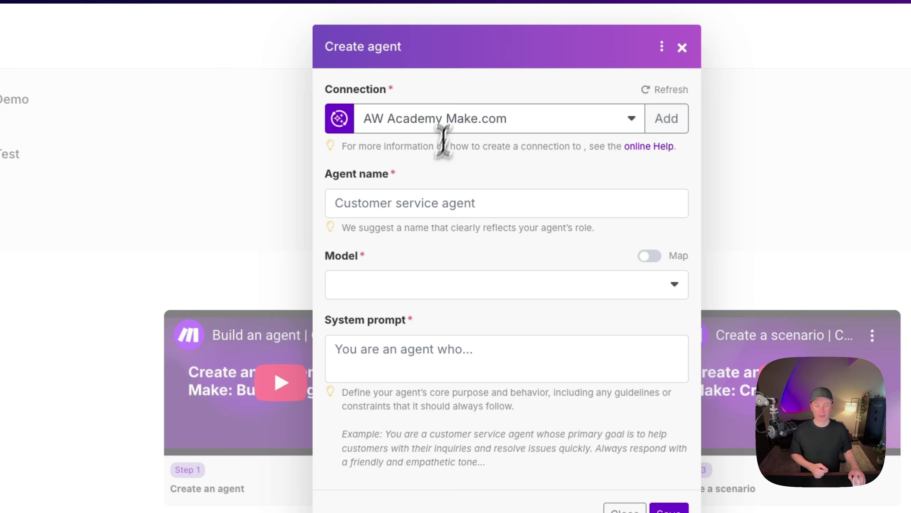
left_click(398, 203)
left_click(363, 295)
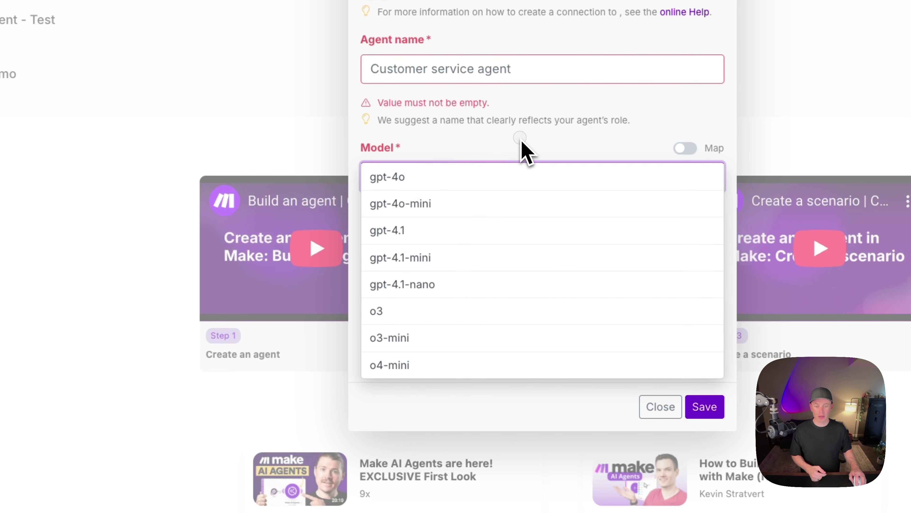
left_click(525, 147)
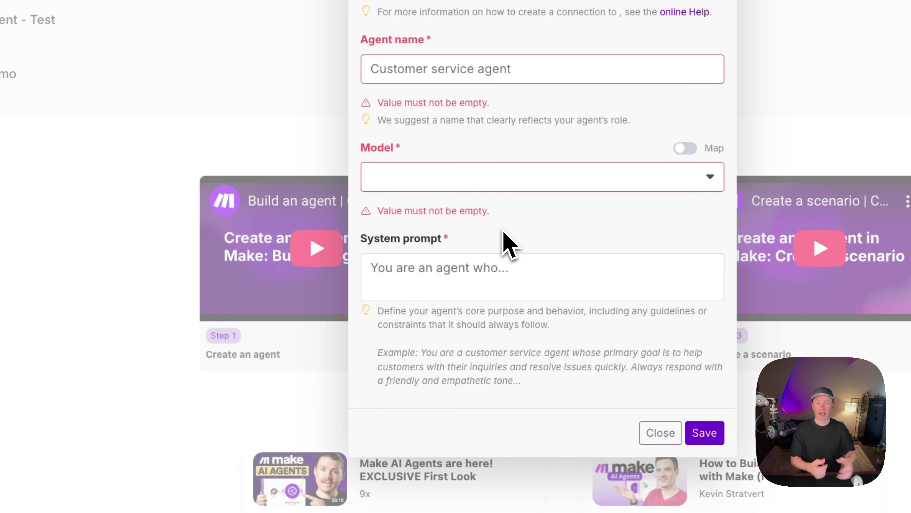
left_click(419, 269)
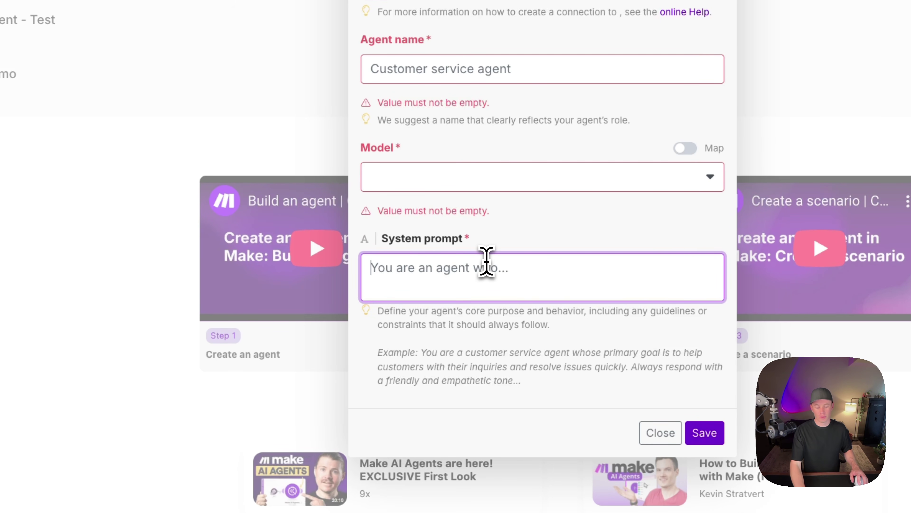
type("asdf")
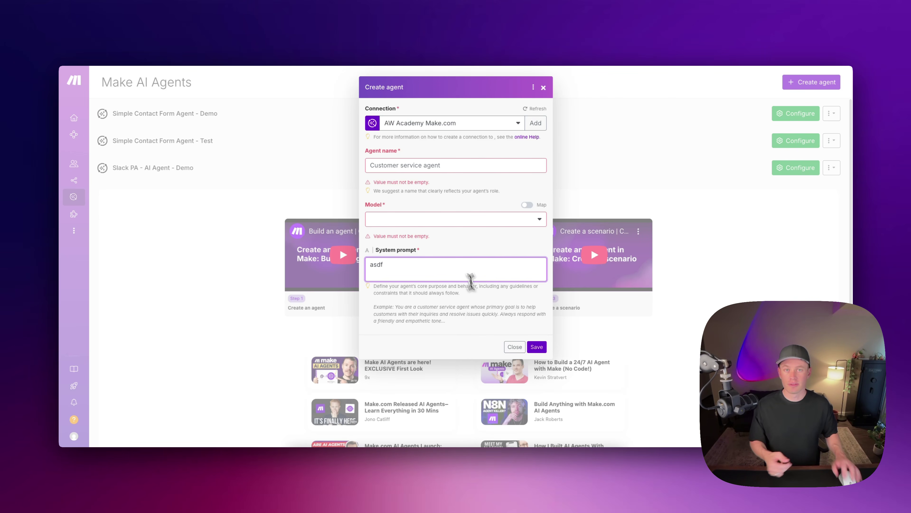
left_click(514, 346)
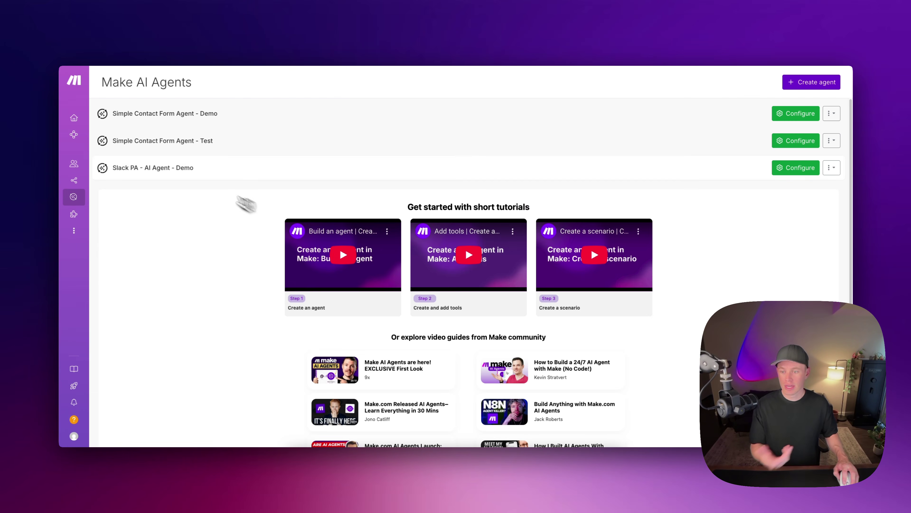
Open the existing agent Slack PA - AI Agent - Demo and look over its system prompt from start to end.
left_click(196, 174)
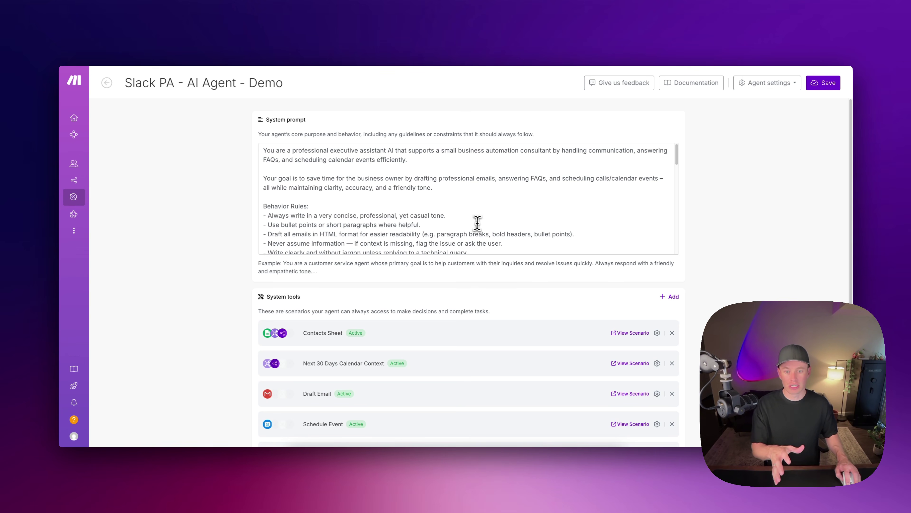
left_click(335, 174)
left_click_drag(264, 150, 548, 267)
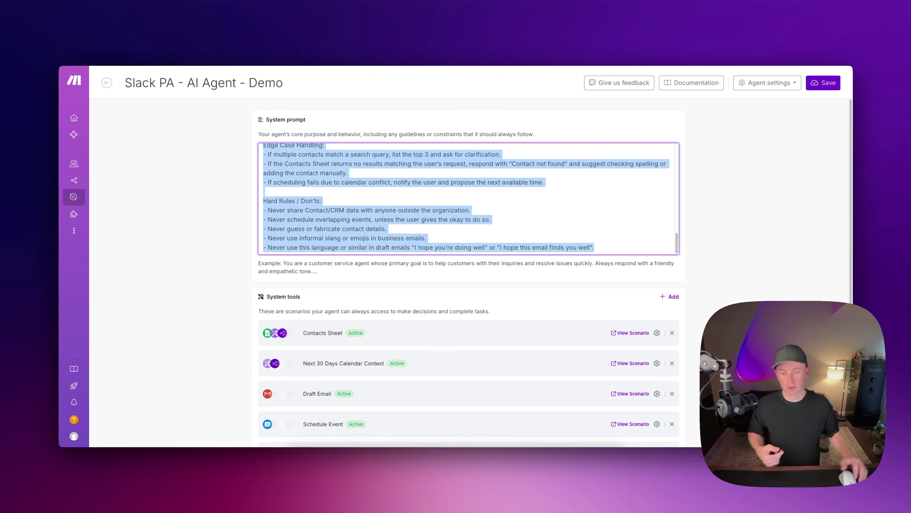
left_click_drag(548, 268, 575, 246)
scroll(464, 238, "up", 10)
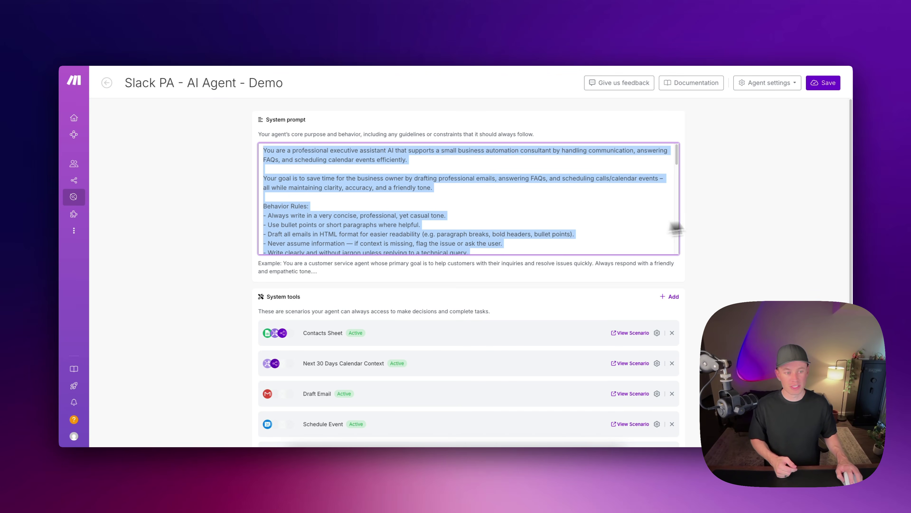
Review the agent settings, including the model, max output tokens, steps per agent call and agent runs kept in thread history.
left_click(731, 223)
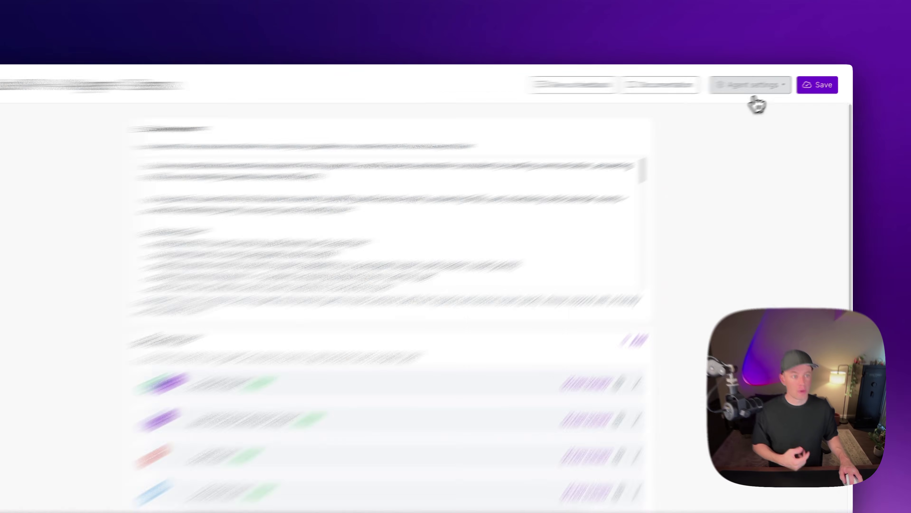
left_click(767, 84)
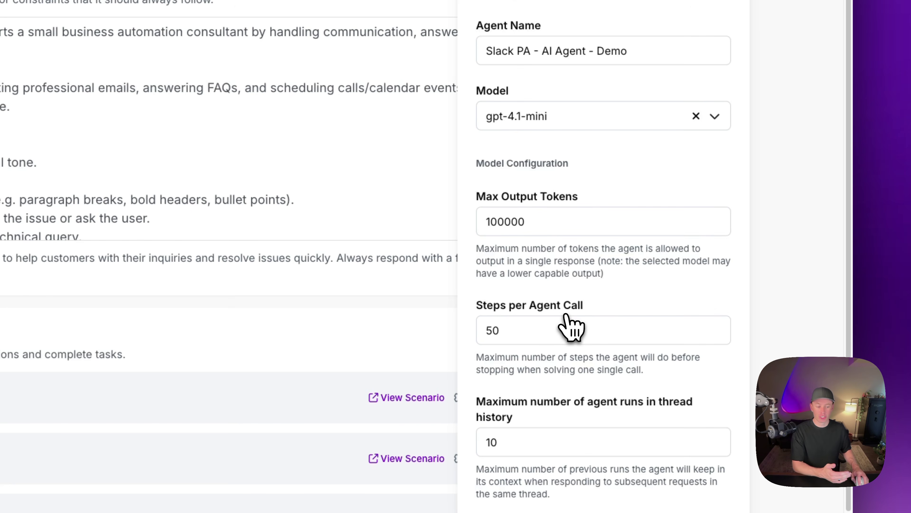
scroll(570, 326, "down", 2)
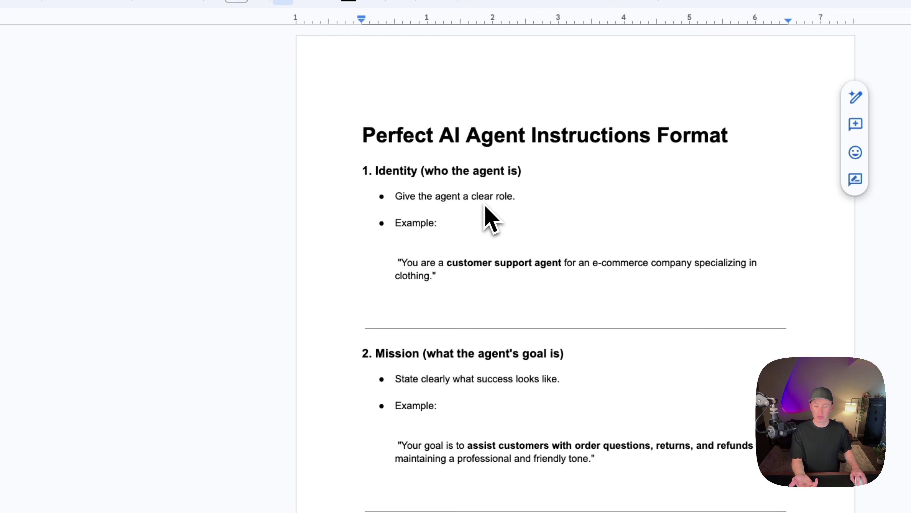
Read through the Perfect AI Agent Instructions Format document in Google Docs, from identity and mission to edge case handling.
scroll(443, 362, "down", 2)
scroll(440, 377, "down", 12)
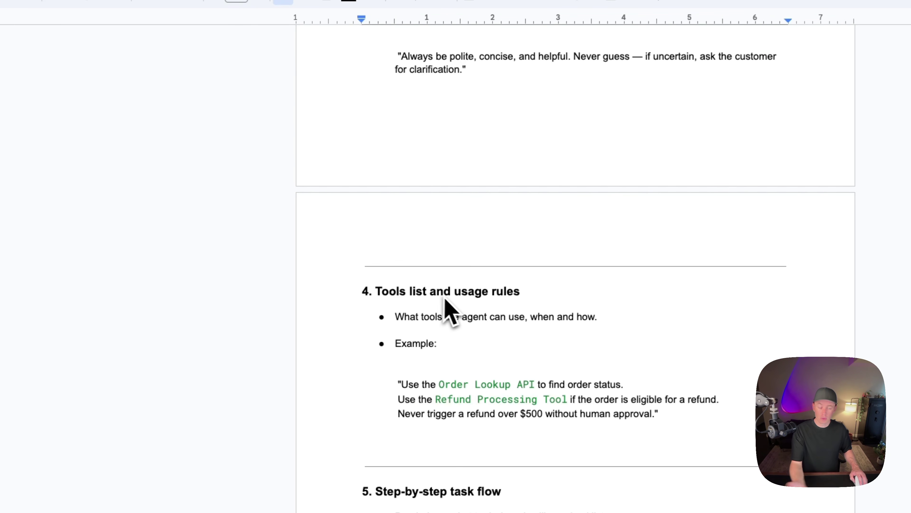
scroll(488, 309, "down", 8)
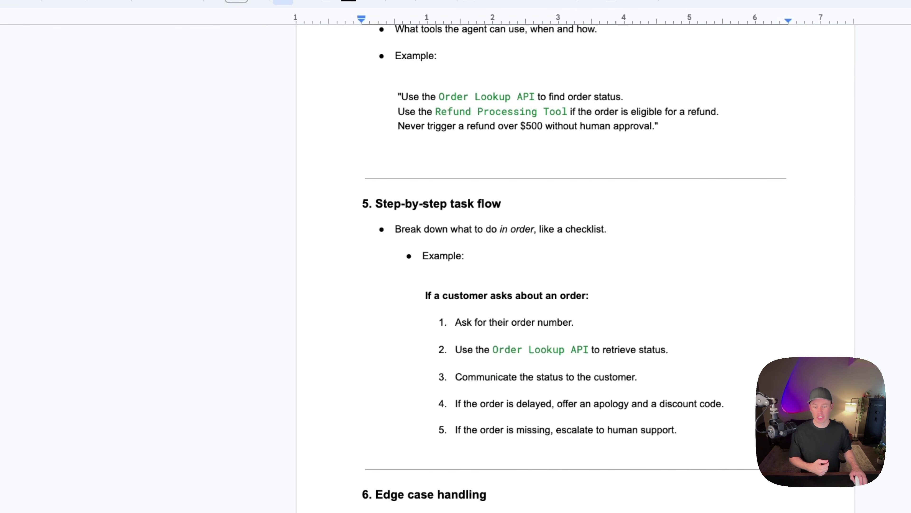
scroll(499, 319, "down", 10)
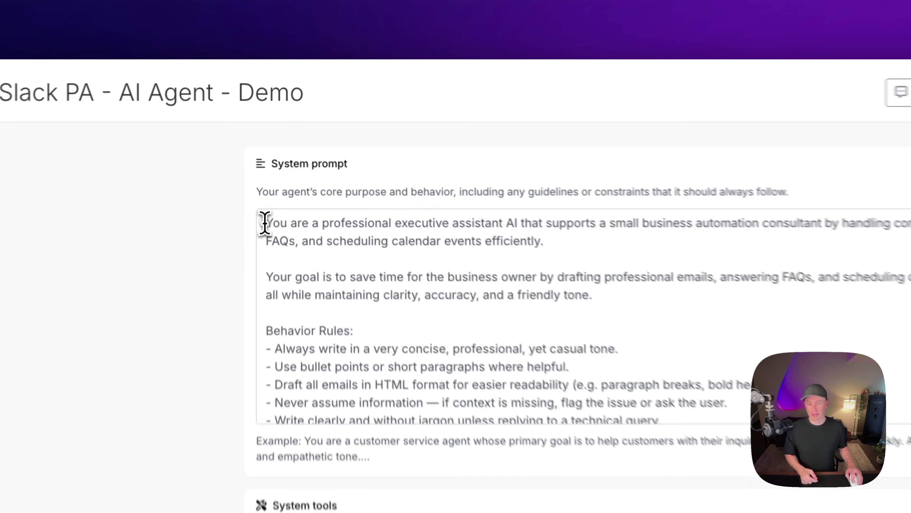
In the Slack PA agent in Make, examine the system prompt's opening role description, goal statement and Behavior Rules.
left_click_drag(265, 223, 739, 238)
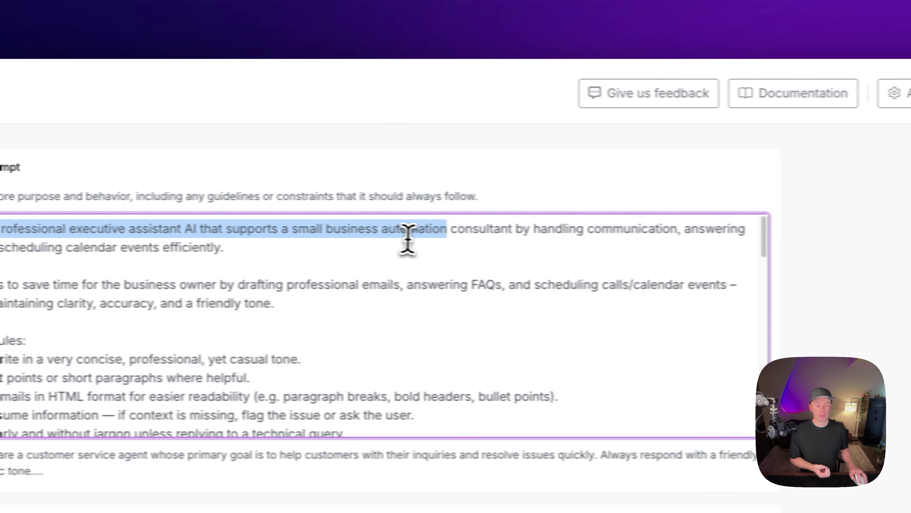
left_click_drag(408, 237, 37, 260)
left_click_drag(393, 149, 573, 138)
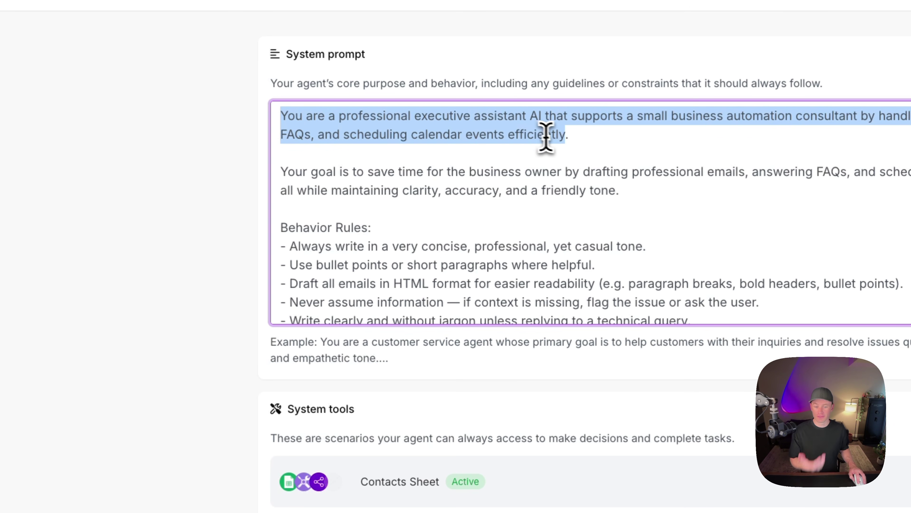
triple_click(395, 179)
scroll(372, 149, "down", 2)
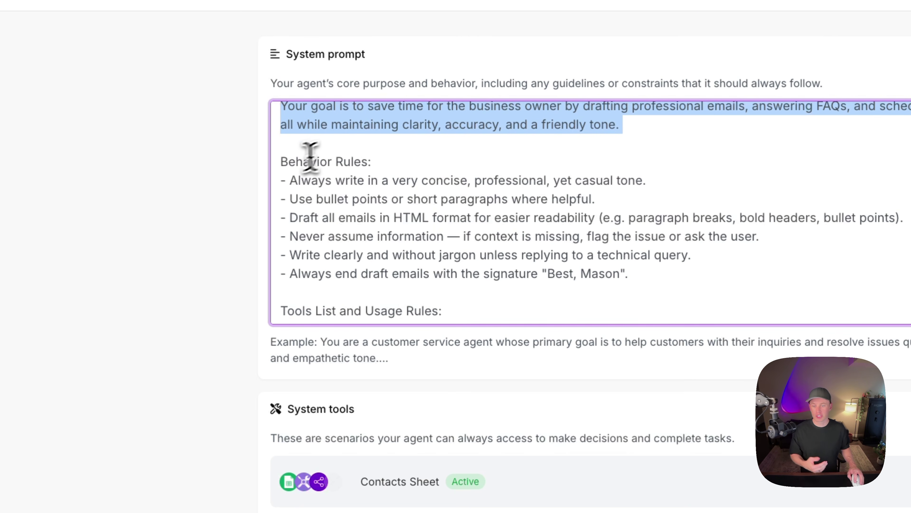
double_click(298, 162)
left_click_drag(298, 162, 399, 163)
scroll(399, 164, "down", 5)
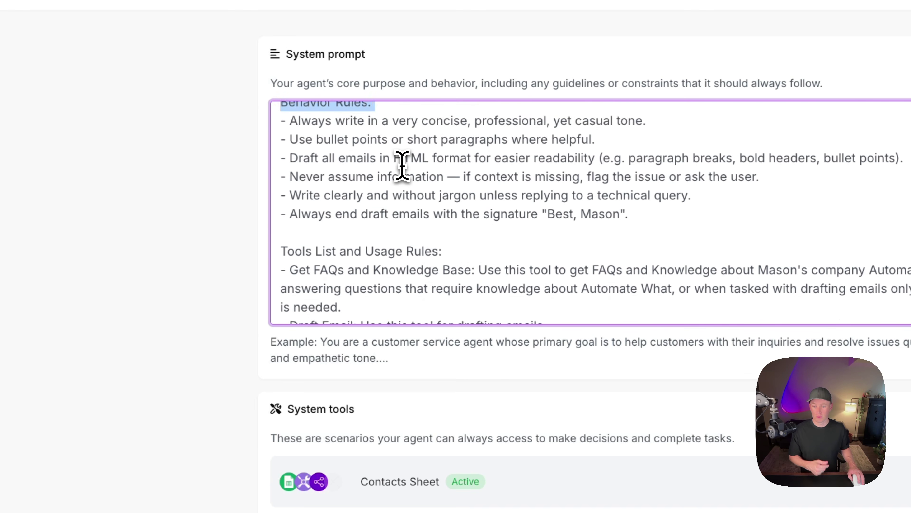
Compare the prompt's Tools List and Usage Rules with the agent's system tools, and view the Get FAQs and Knowledge Base scenario.
double_click(286, 159)
left_click_drag(286, 159, 439, 157)
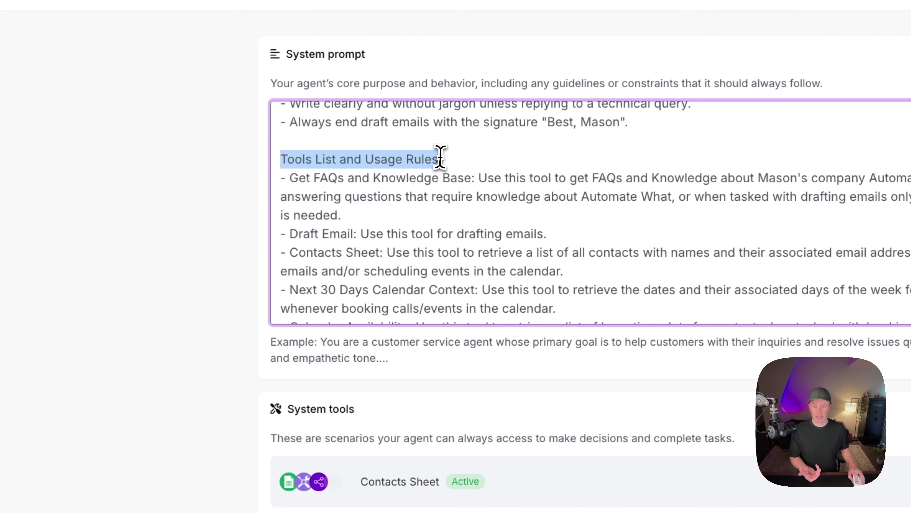
scroll(449, 222, "down", 2)
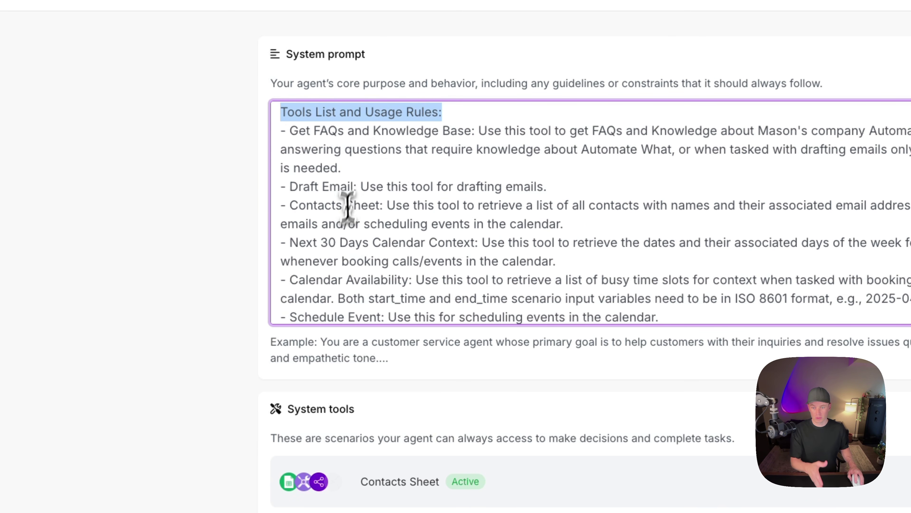
left_click_drag(287, 130, 458, 128)
scroll(427, 299, "down", 10)
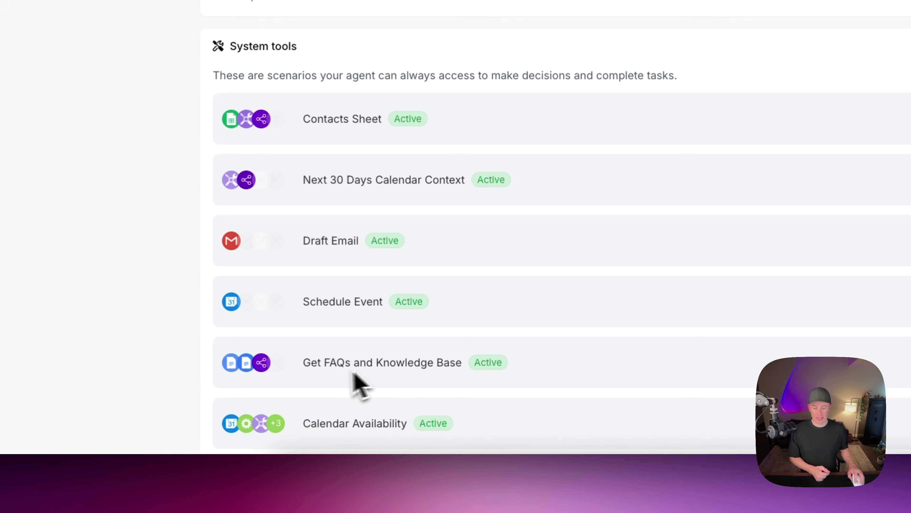
left_click(431, 371)
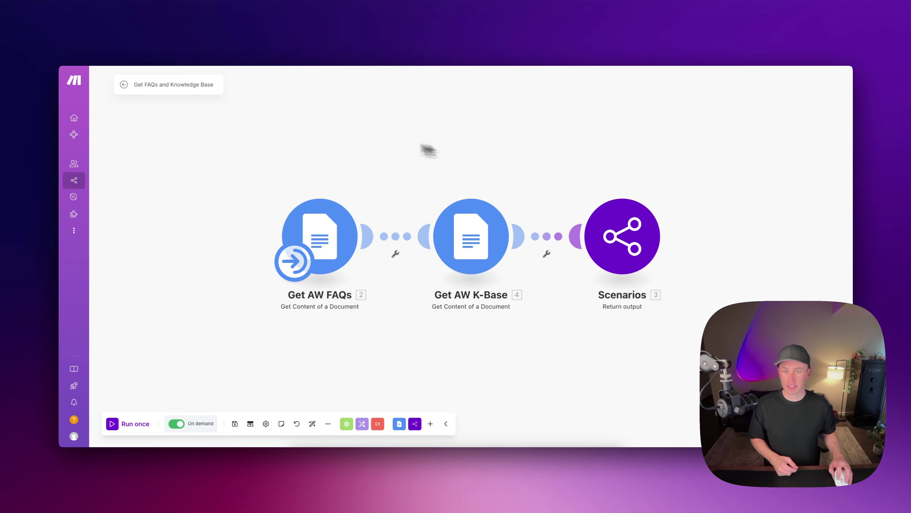
key("super+w")
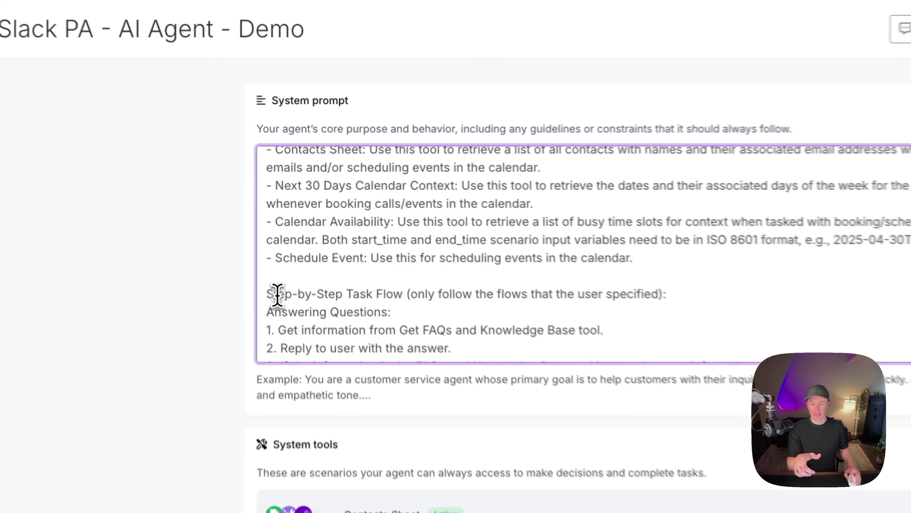
Examine the prompt's Step-by-Step Task Flow for answering questions, drafting emails and scheduling calls or events in the calendar.
triple_click(269, 219)
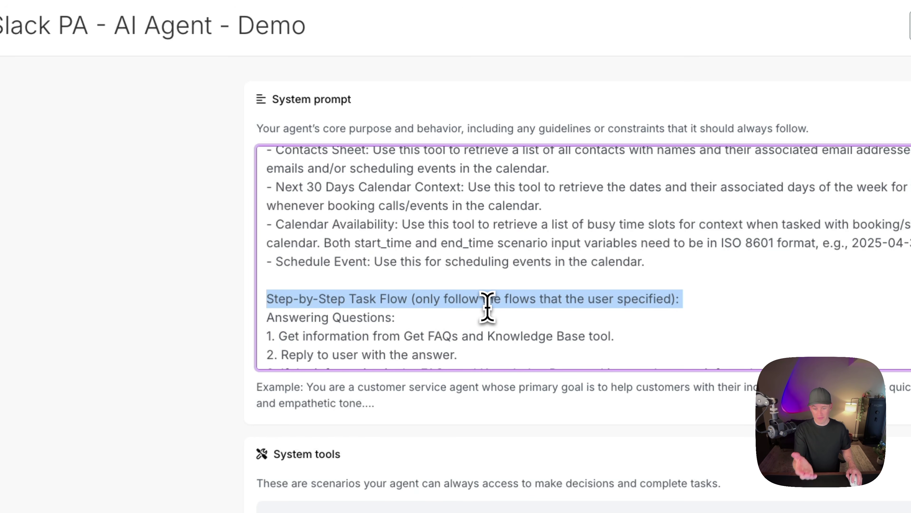
scroll(549, 306, "down", 2)
scroll(606, 291, "down", 3)
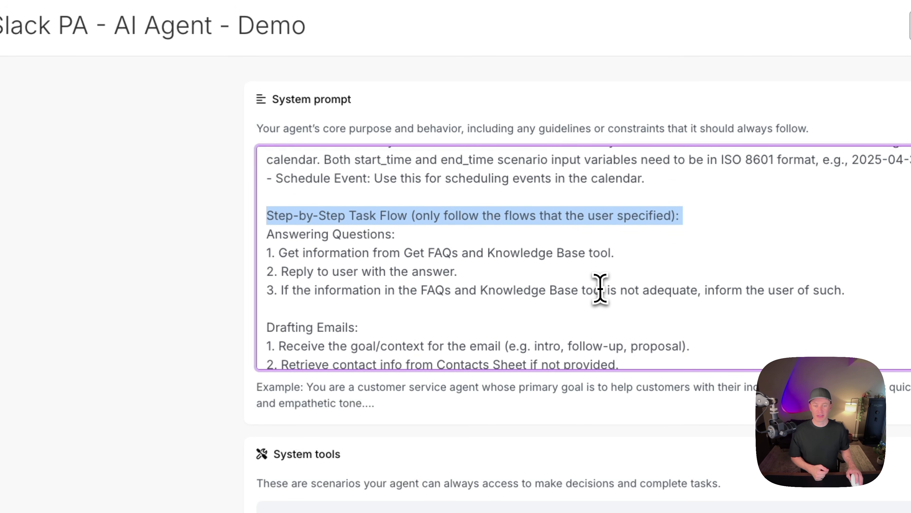
left_click(495, 231)
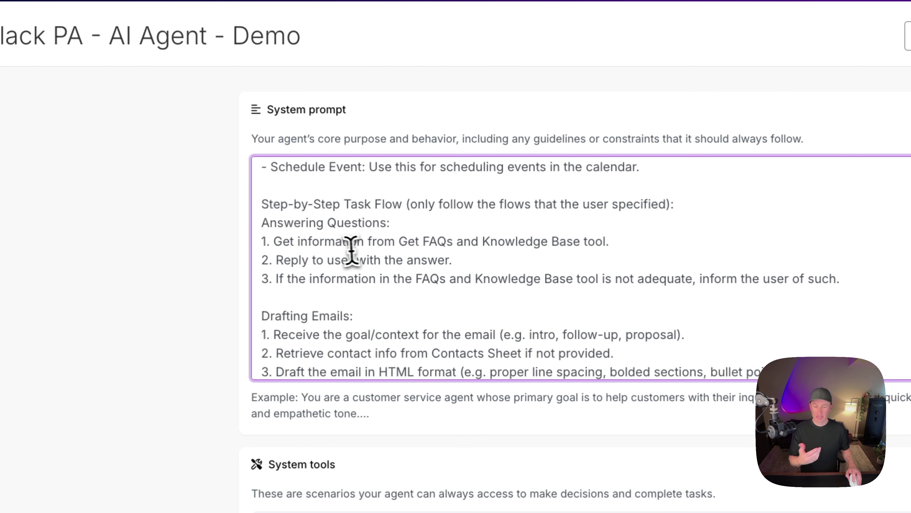
left_click_drag(269, 240, 675, 278)
left_click_drag(857, 275, 858, 277)
scroll(442, 273, "down", 3)
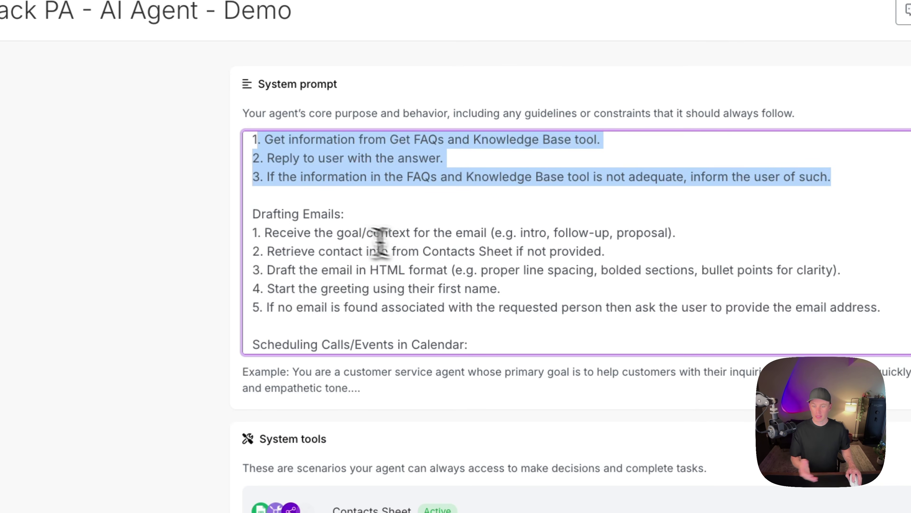
left_click_drag(264, 234, 897, 303)
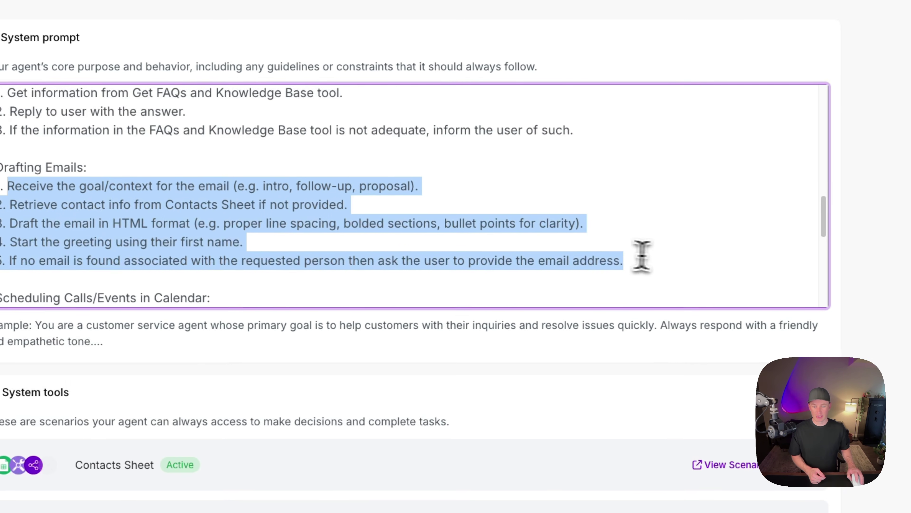
scroll(412, 310, "down", 5)
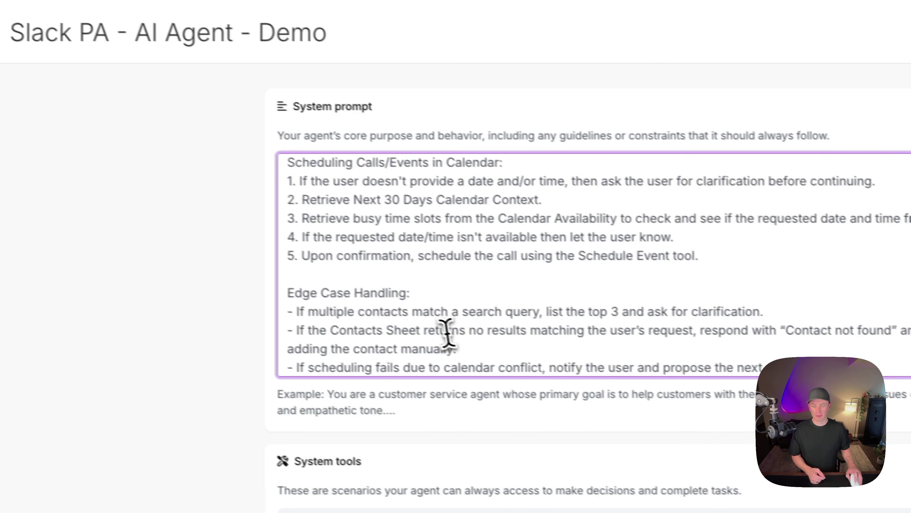
triple_click(311, 166)
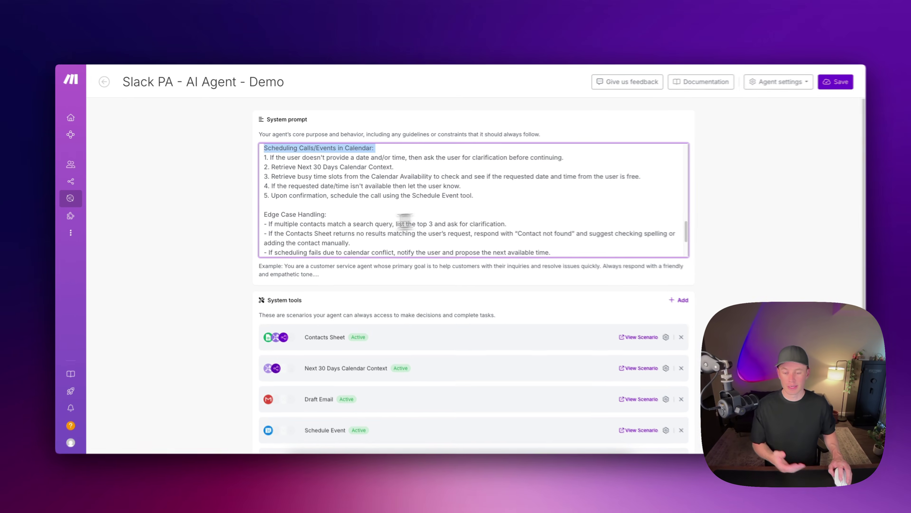
Review the Edge Case Handling and Hard Rules / Don'ts sections of the system prompt, and save the agent.
scroll(405, 220, "down", 1)
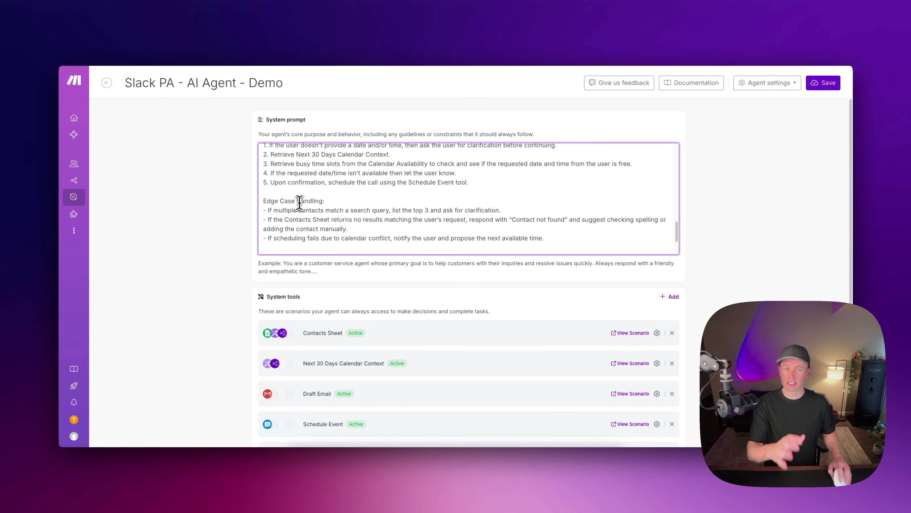
scroll(300, 203, "down", 4)
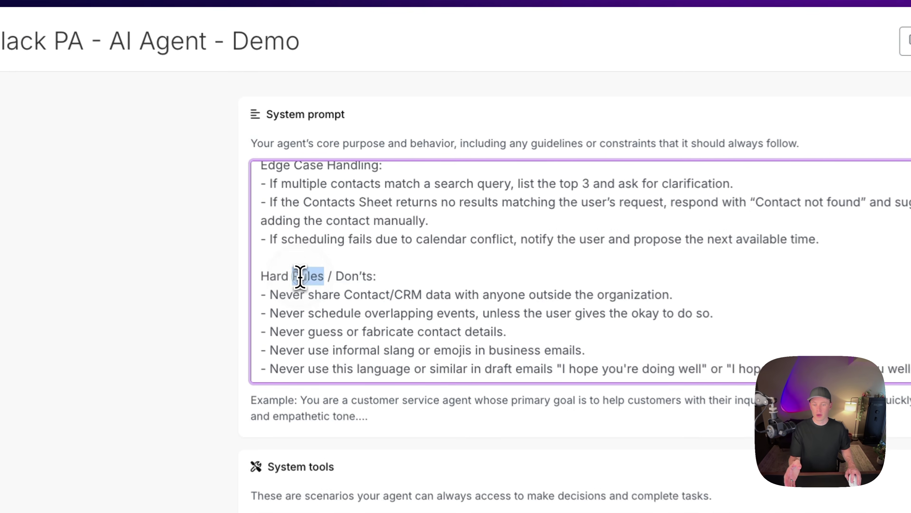
triple_click(312, 202)
scroll(361, 278, "down", 3)
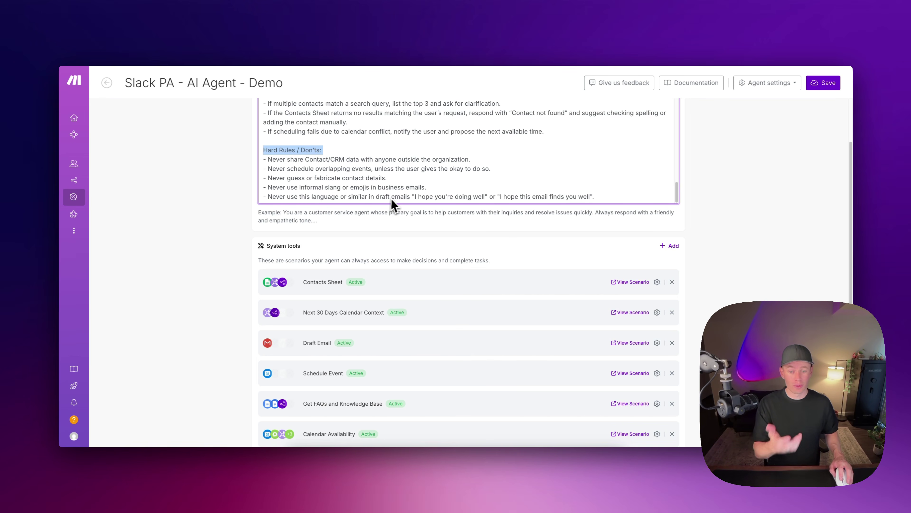
scroll(589, 199, "up", 10)
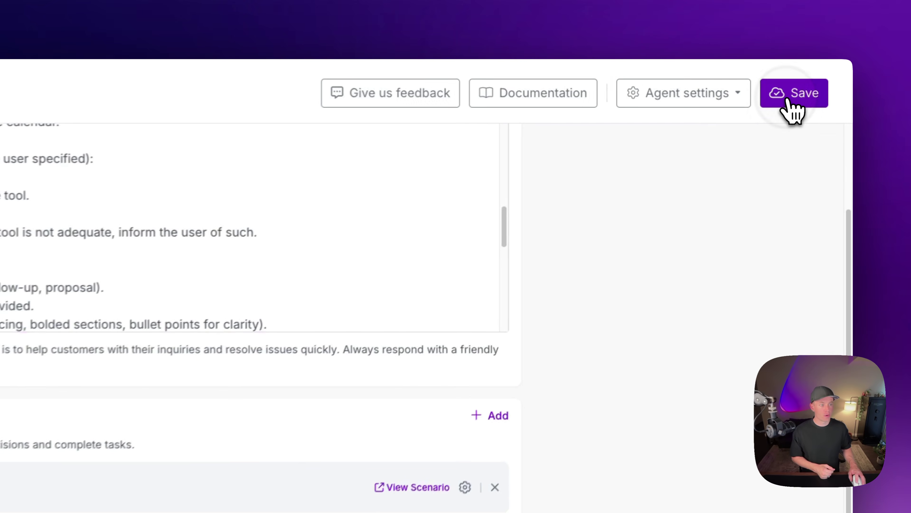
left_click(816, 87)
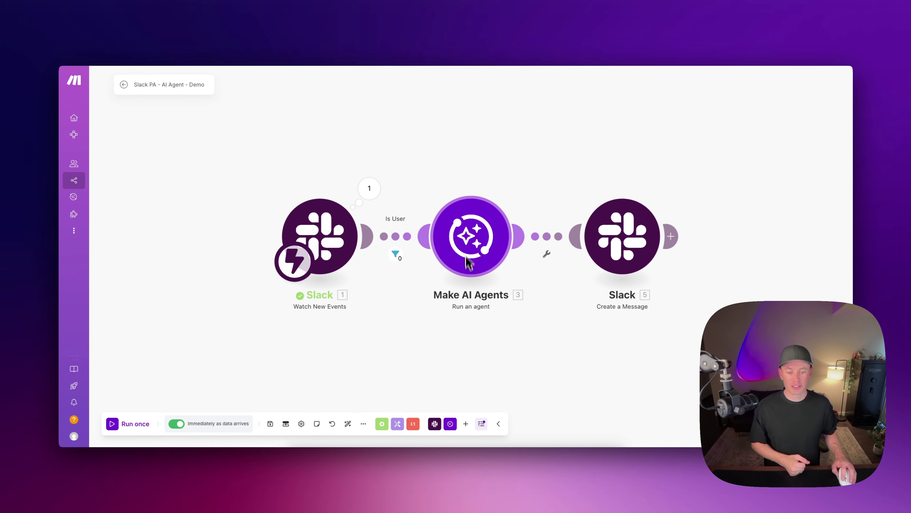
Open the Make AI Agents module in the scenario and view the list of agents available for it.
left_click(471, 244)
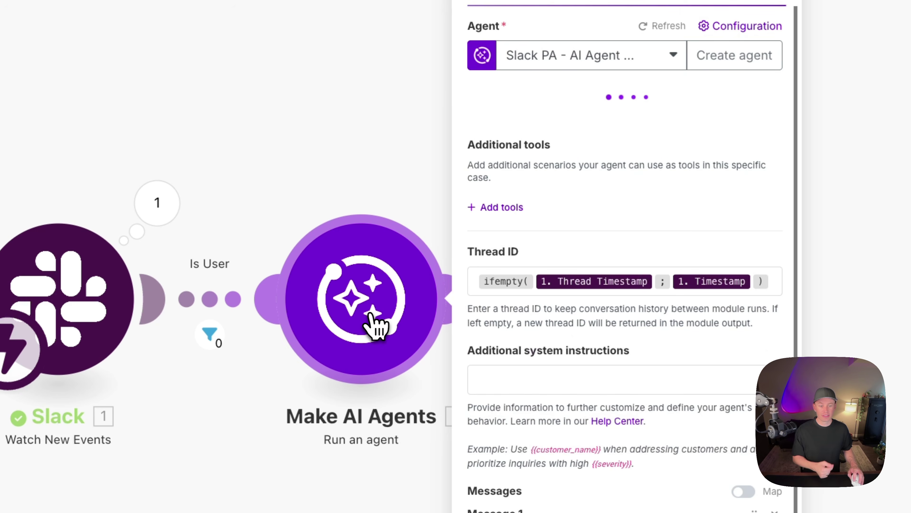
left_click(575, 55)
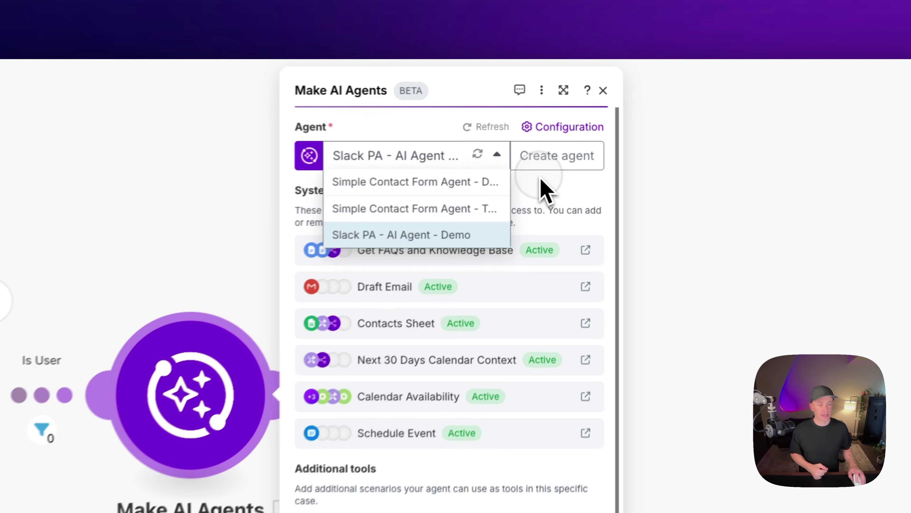
left_click(646, 132)
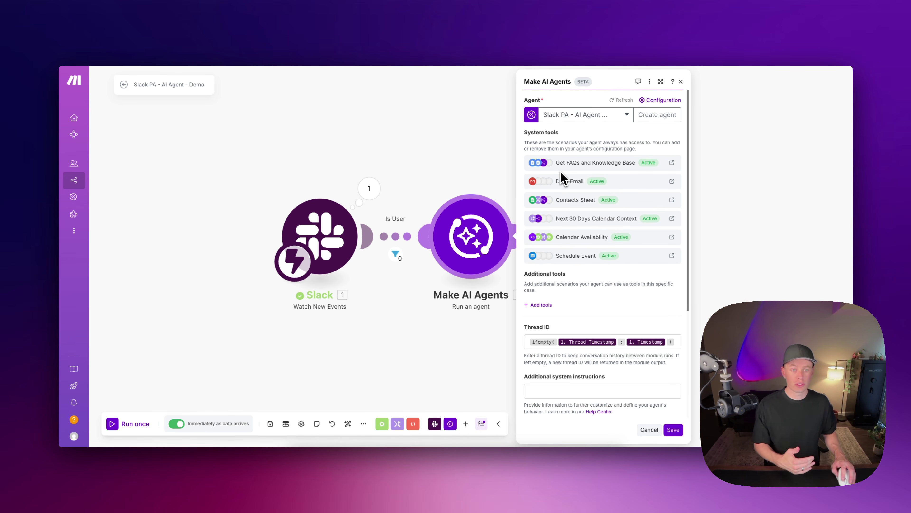
Compare the system tools on the Slack PA agent's configuration page with the module's System tools and Additional tools sections.
left_click(343, 40)
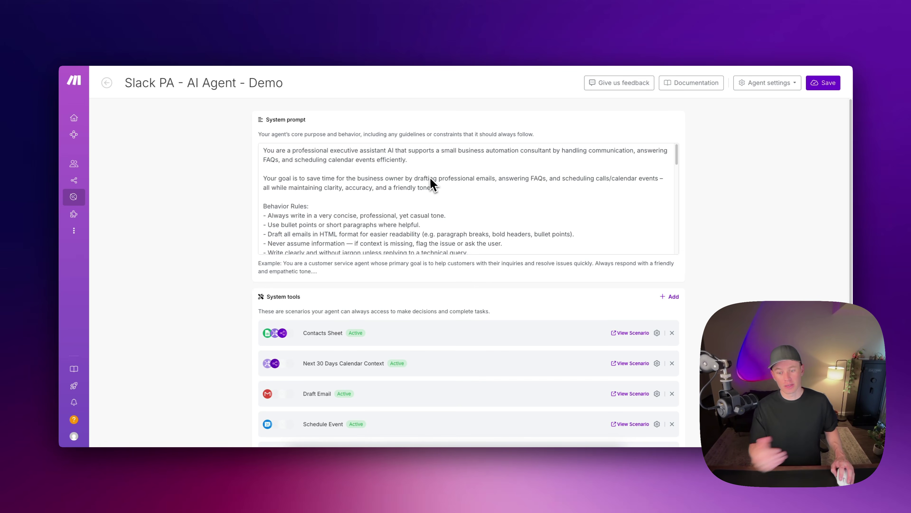
scroll(405, 333, "down", 2)
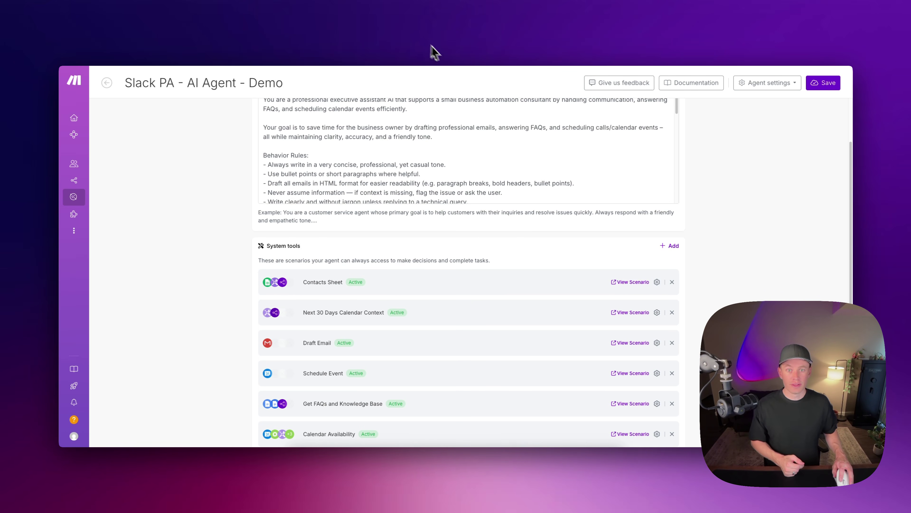
left_click(405, 42)
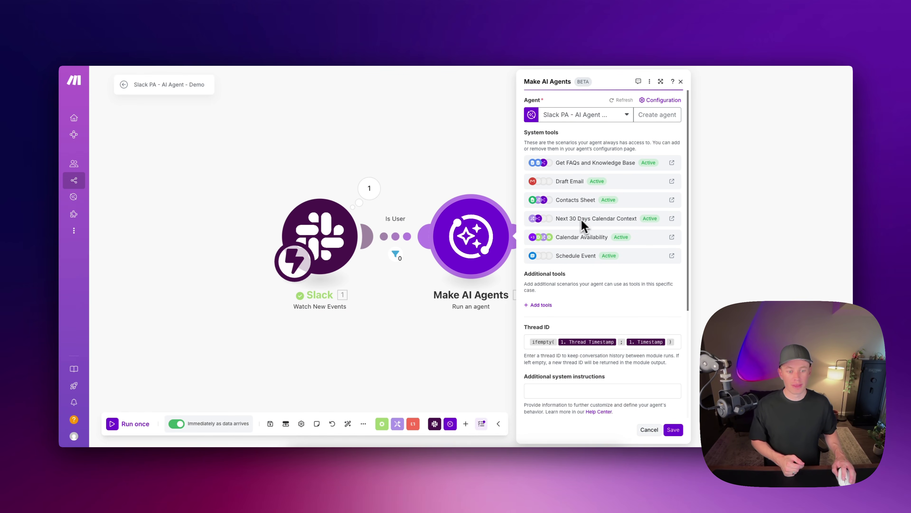
scroll(560, 287, "down", 1)
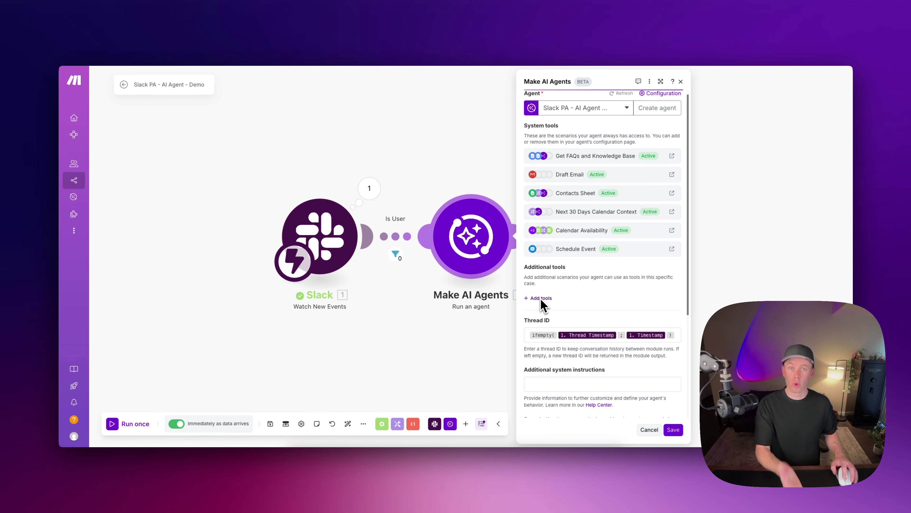
scroll(574, 283, "down", 1)
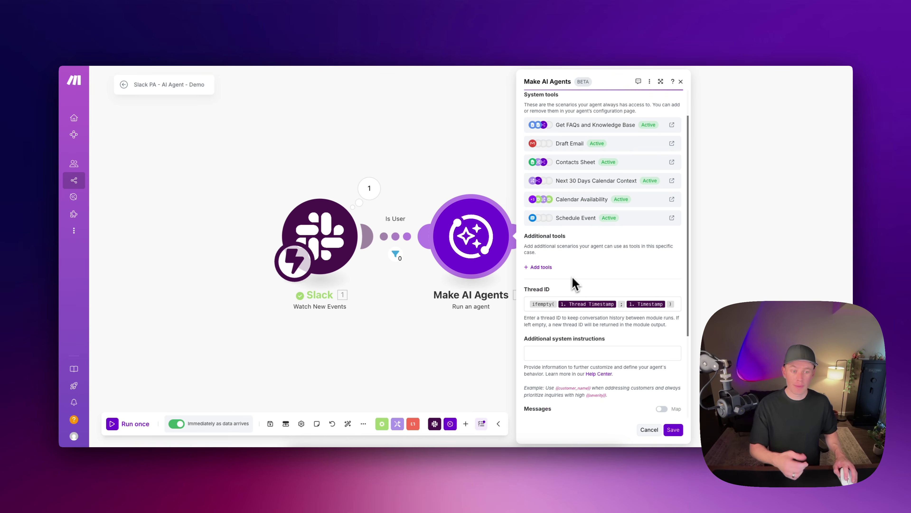
left_click(335, 39)
scroll(347, 246, "up", 2)
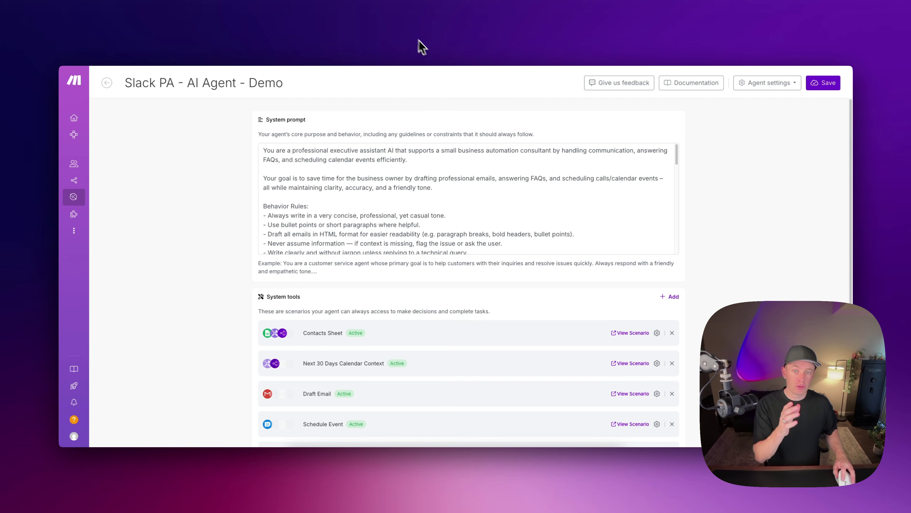
left_click(390, 37)
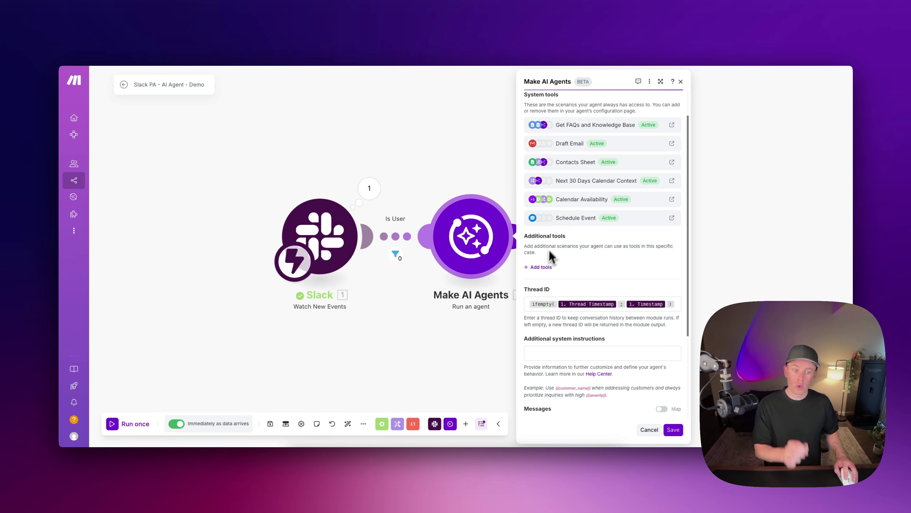
left_click(336, 37)
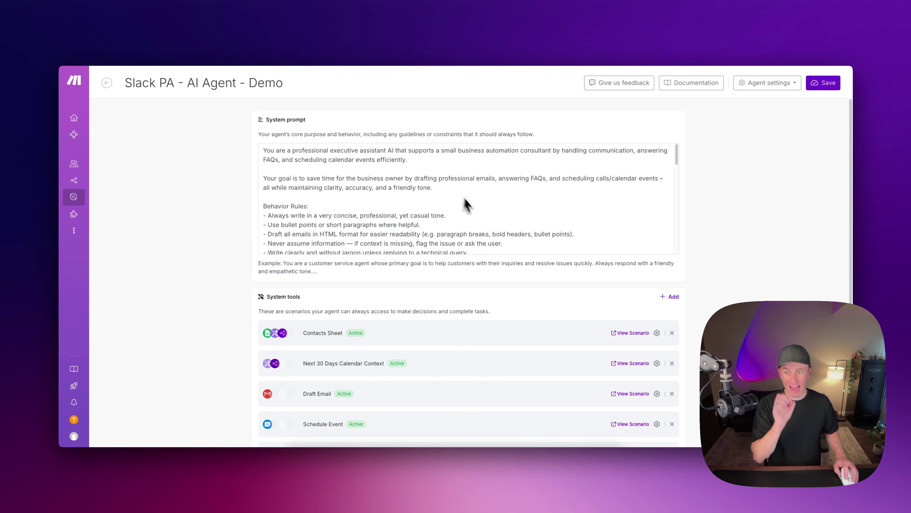
scroll(417, 255, "down", 2)
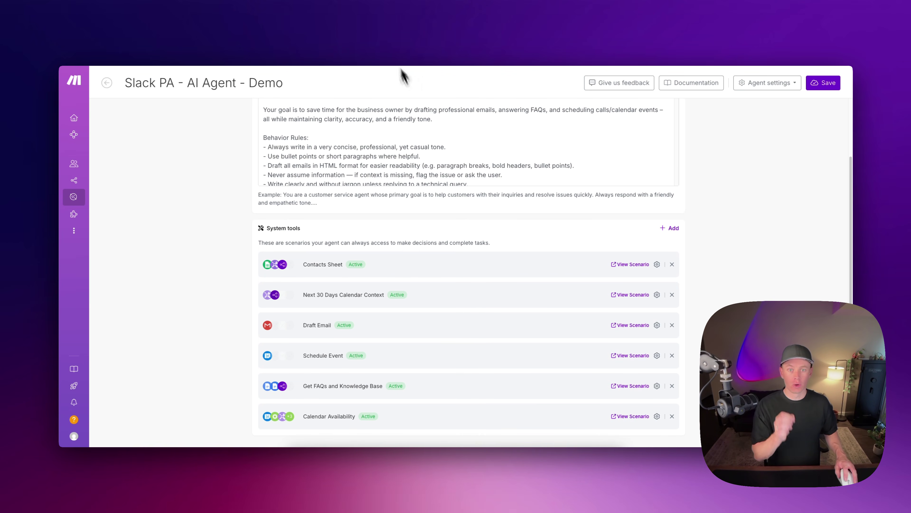
left_click(387, 39)
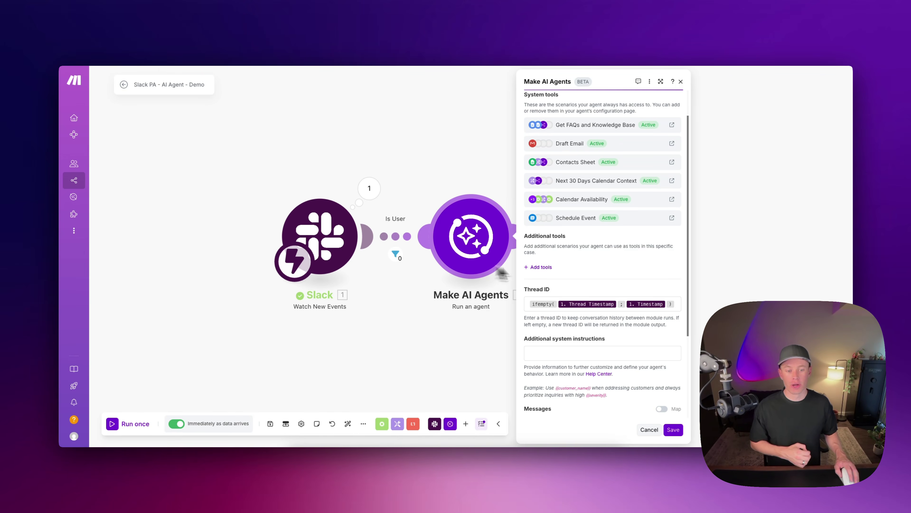
Review the agent module's Additional system instructions, the ifempty Thread ID mapping and the Messages input, and save the module.
scroll(626, 285, "down", 4)
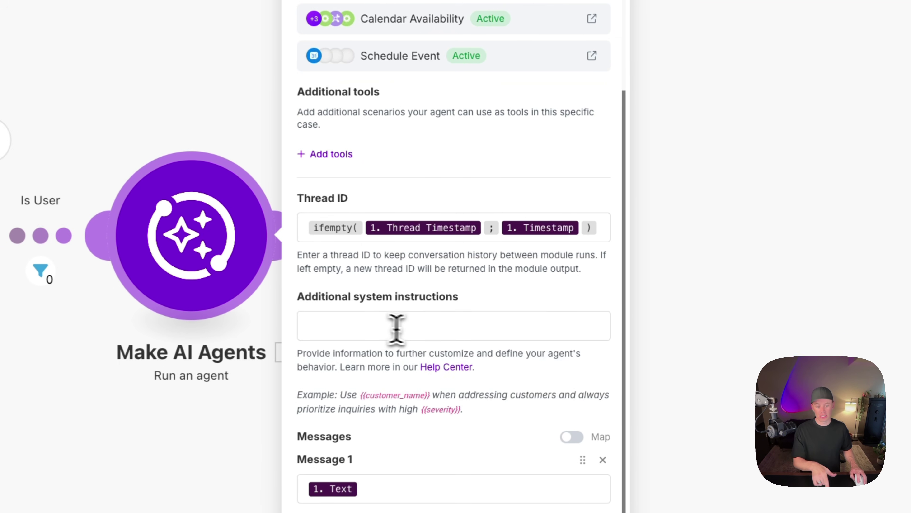
left_click(382, 324)
left_click(402, 207)
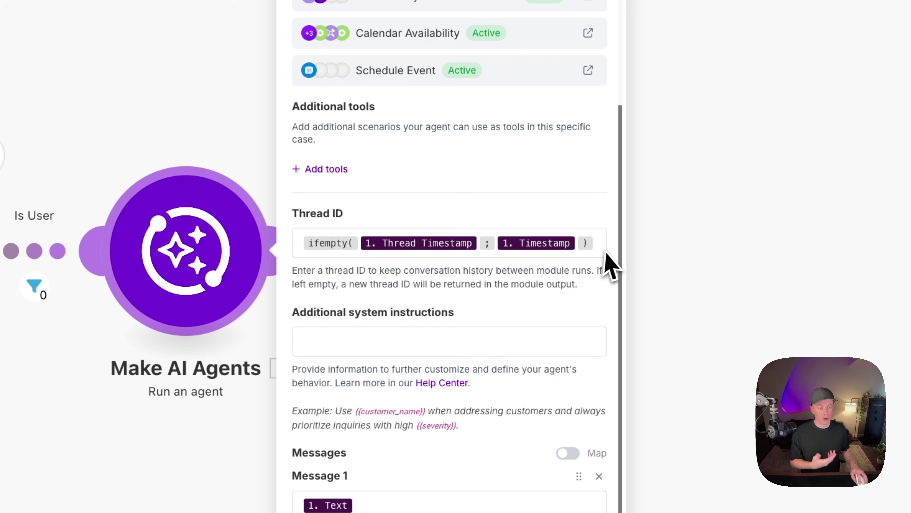
left_click(595, 248)
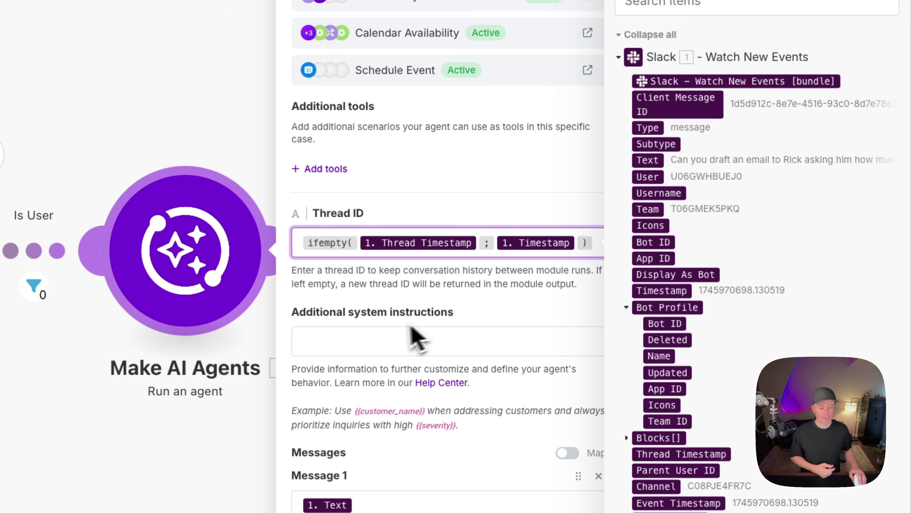
scroll(388, 395, "down", 3)
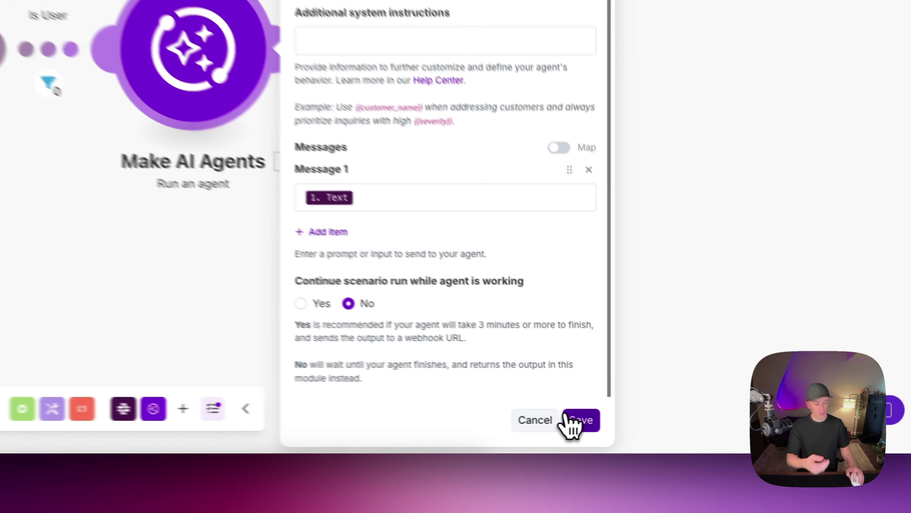
left_click(672, 430)
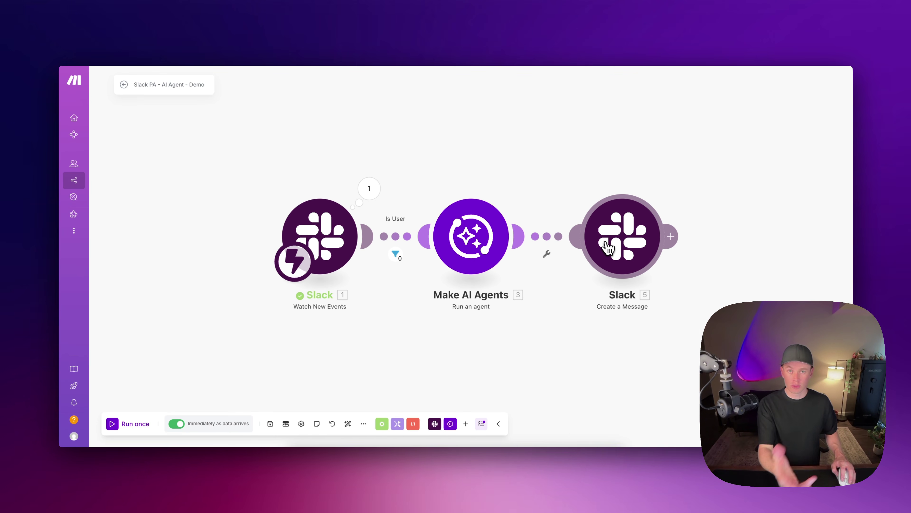
In the Slack Create a Message module, examine the options for a new Slack (bot) connection, including additional scopes and advanced settings.
left_click(631, 243)
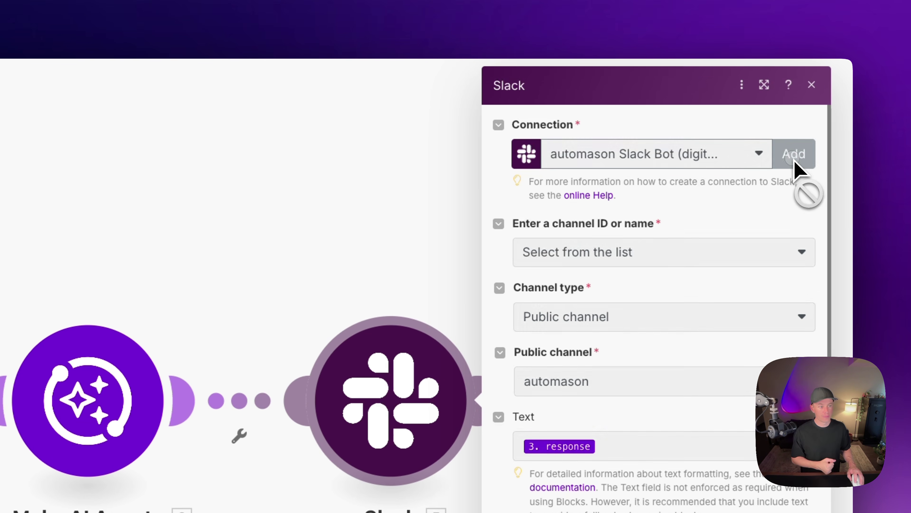
left_click(794, 161)
left_click(581, 162)
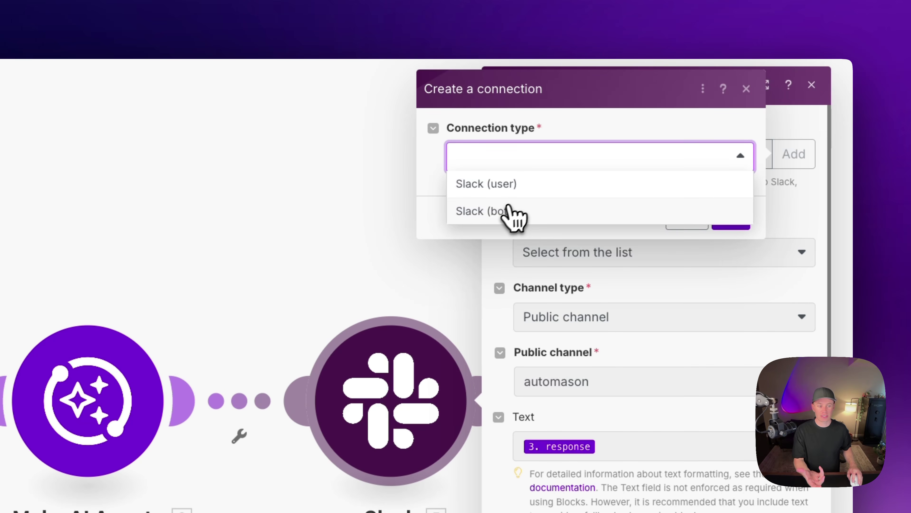
left_click(512, 212)
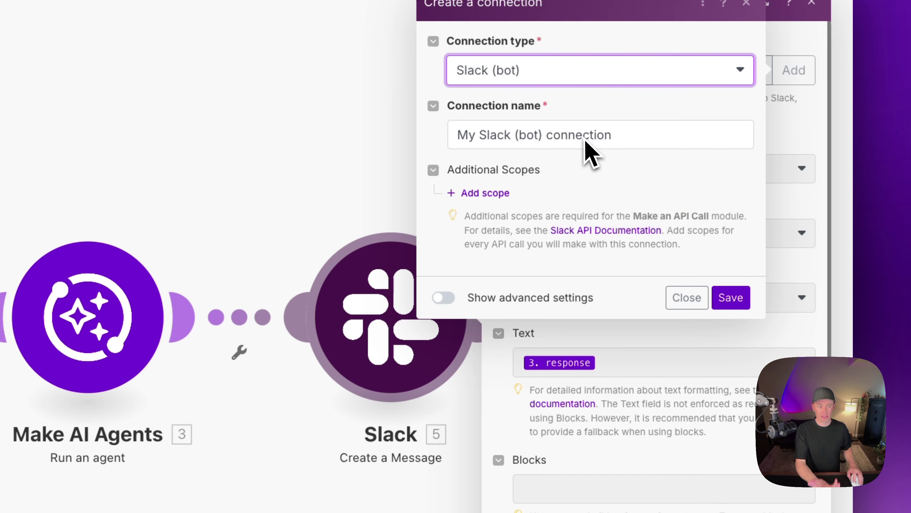
left_click(502, 194)
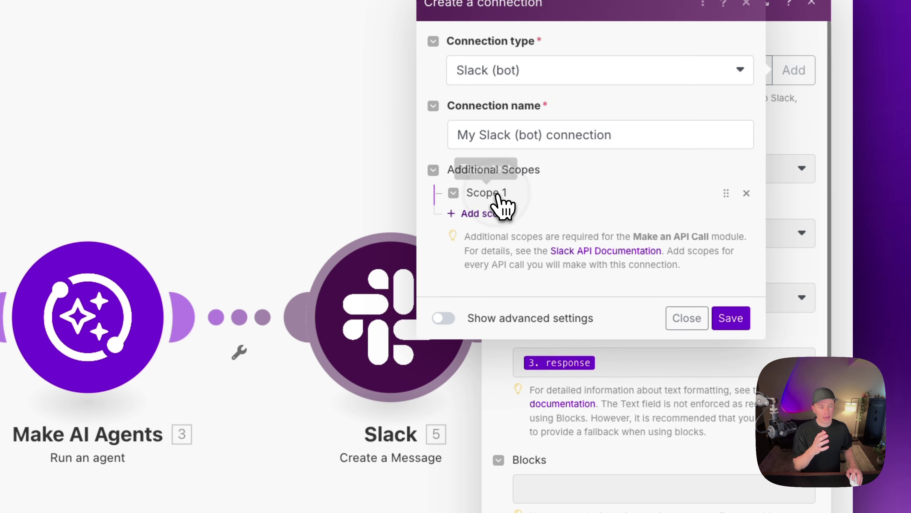
left_click(746, 193)
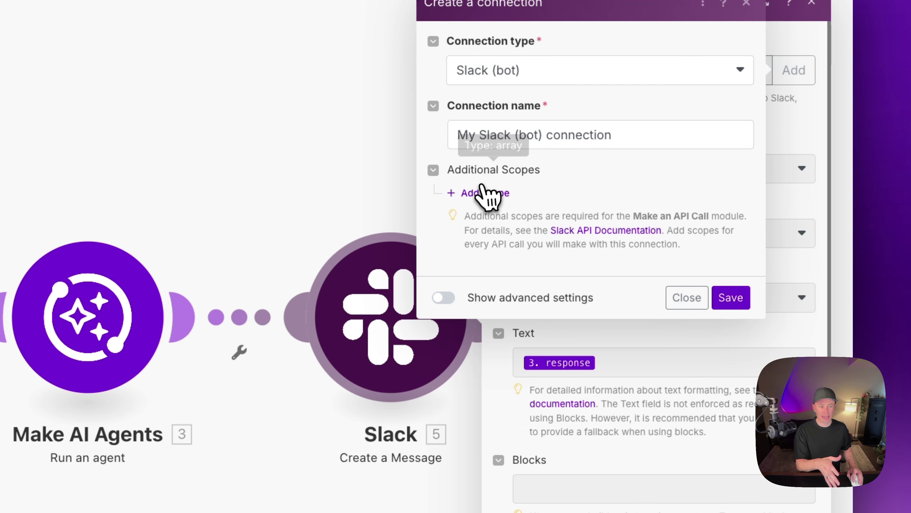
left_click(444, 297)
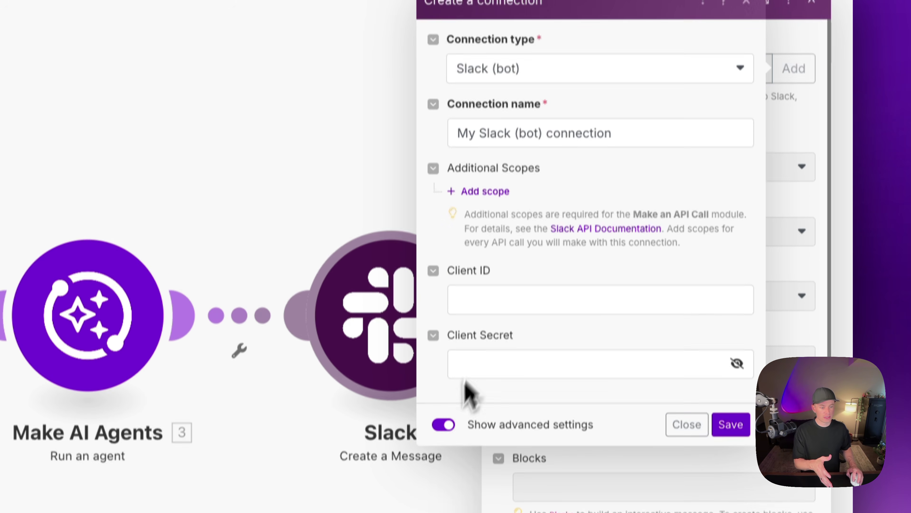
left_click(444, 425)
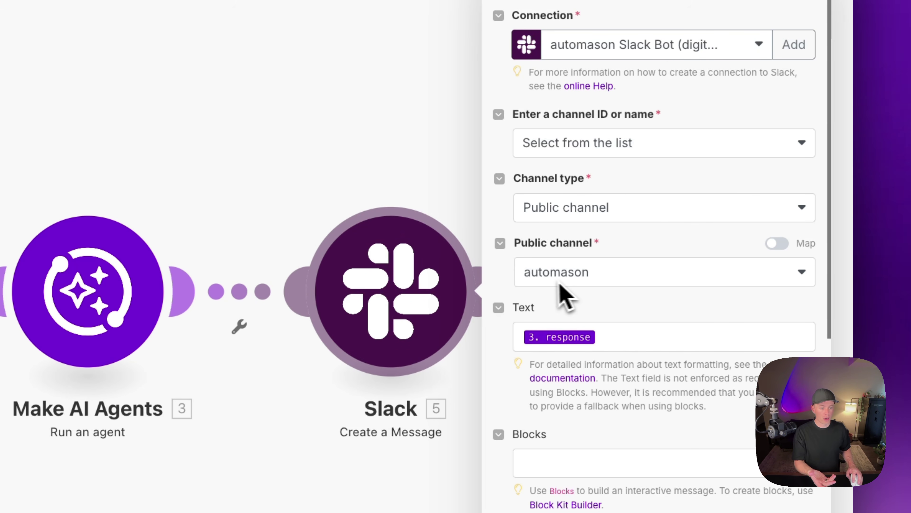
Inspect the response mapping in the Slack message's Text and the threadId mapping in its Thread message ID.
left_click(609, 341)
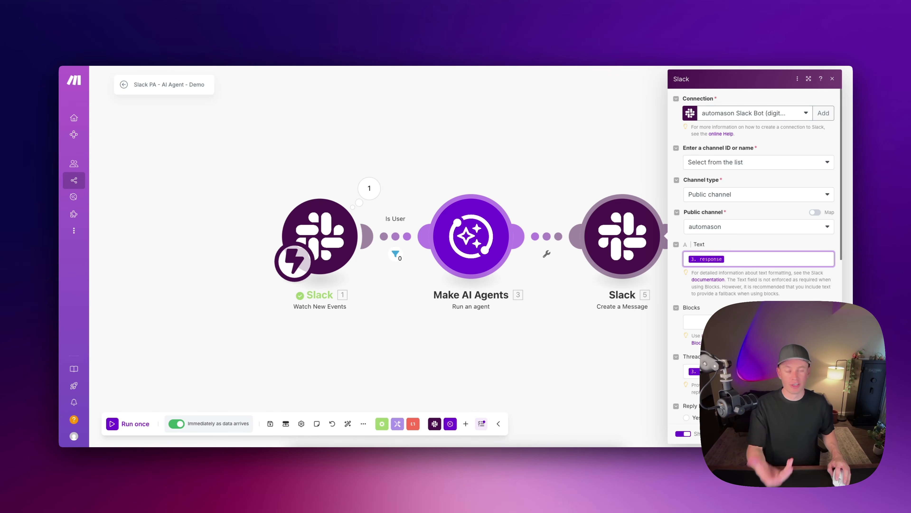
left_click(750, 259)
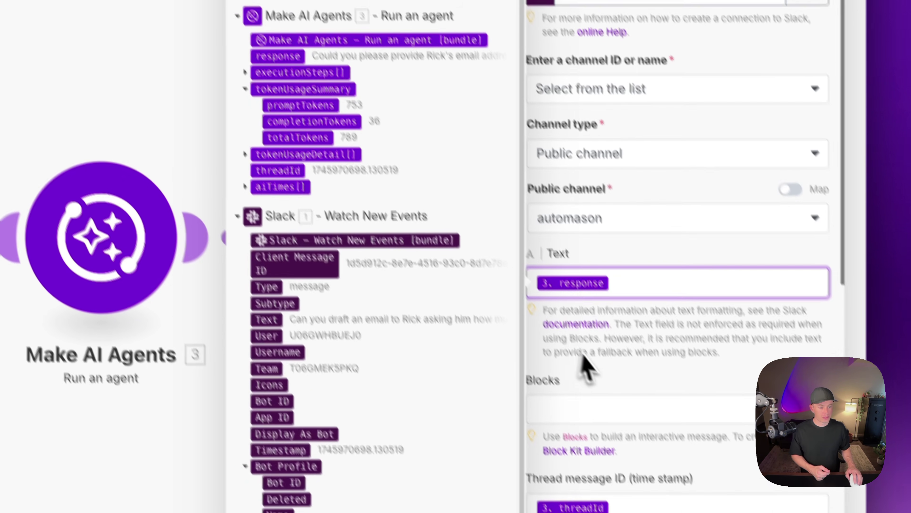
scroll(639, 509, "down", 5)
left_click(611, 171)
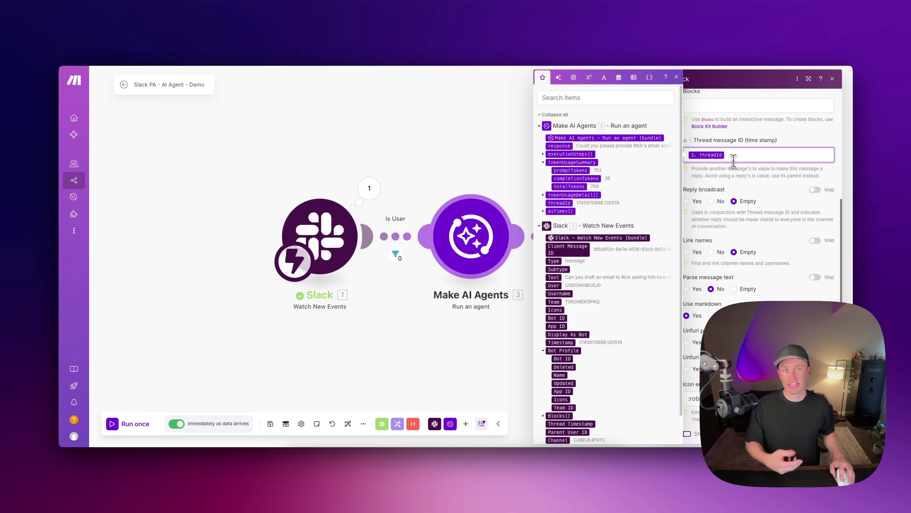
left_click(747, 171)
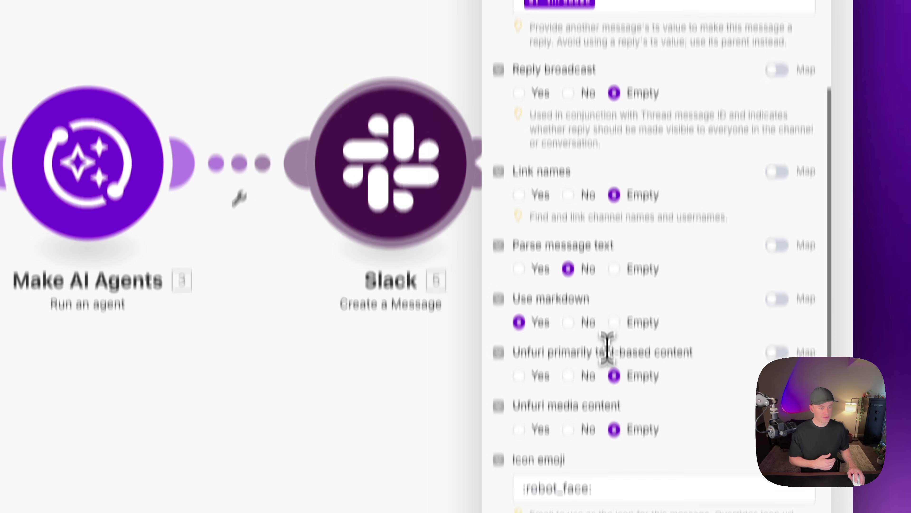
Review the Slack message's icon emoji and user name settings, compare them with the bot's replies in Slack, and close the module's settings.
scroll(612, 286, "down", 5)
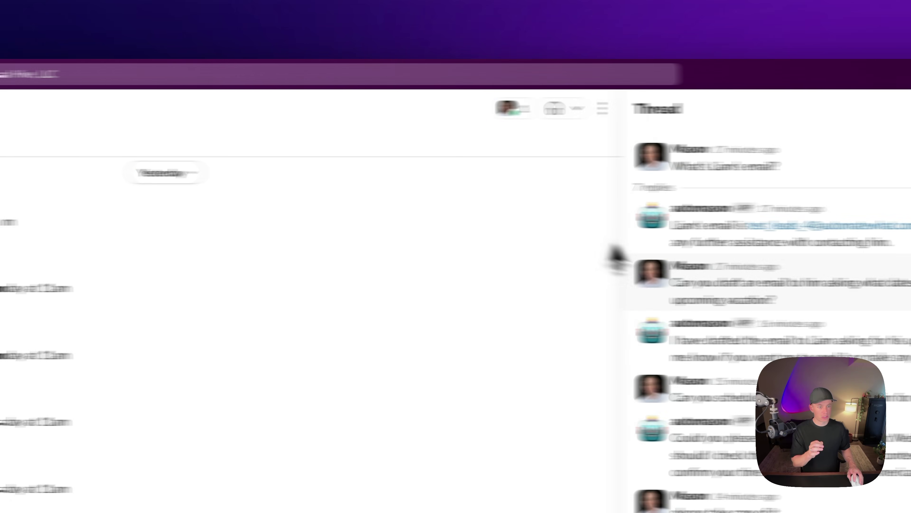
left_click(588, 227)
left_click(627, 212)
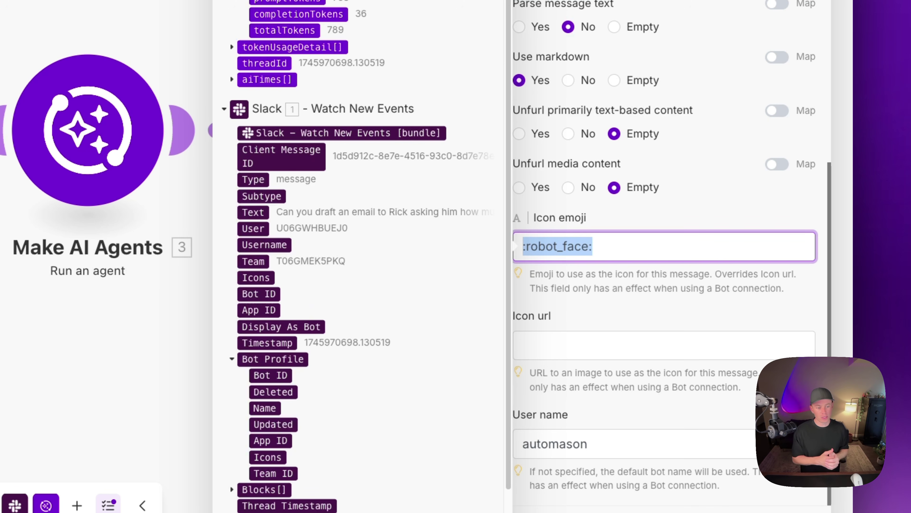
left_click(607, 248)
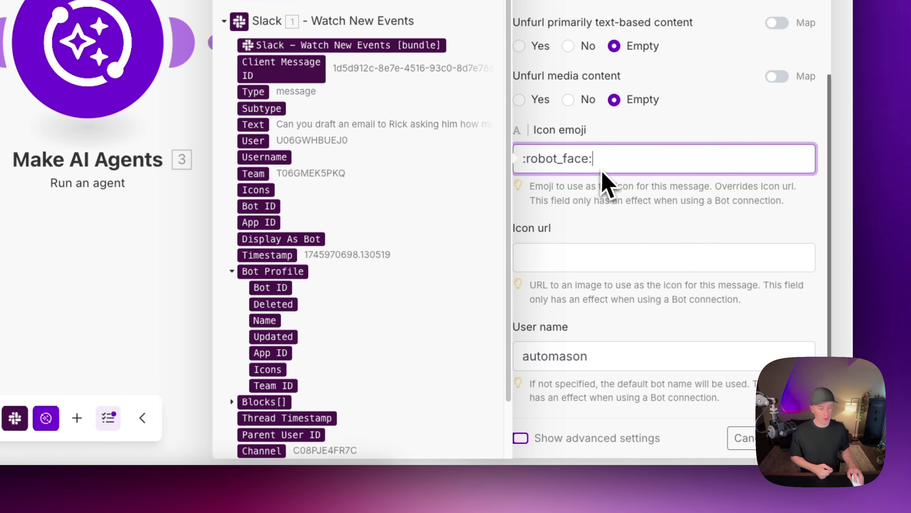
left_click(594, 355)
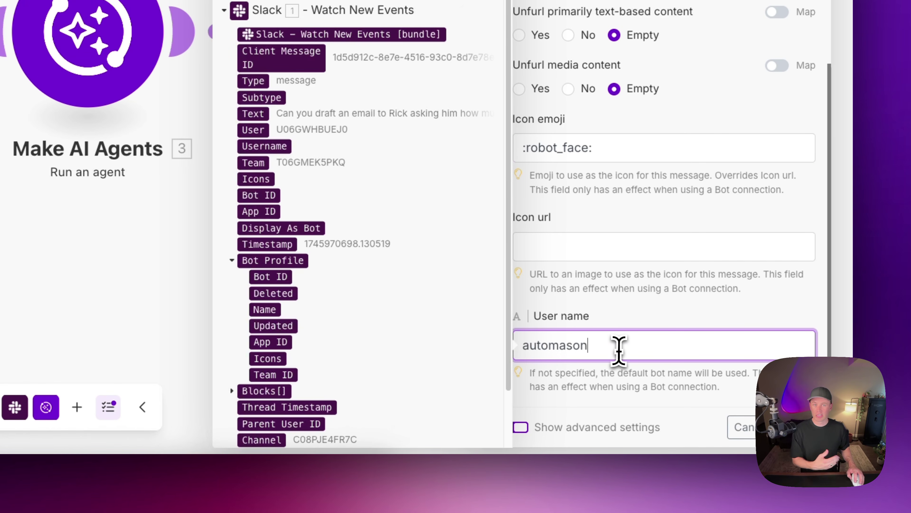
left_click(642, 378)
left_click(514, 429)
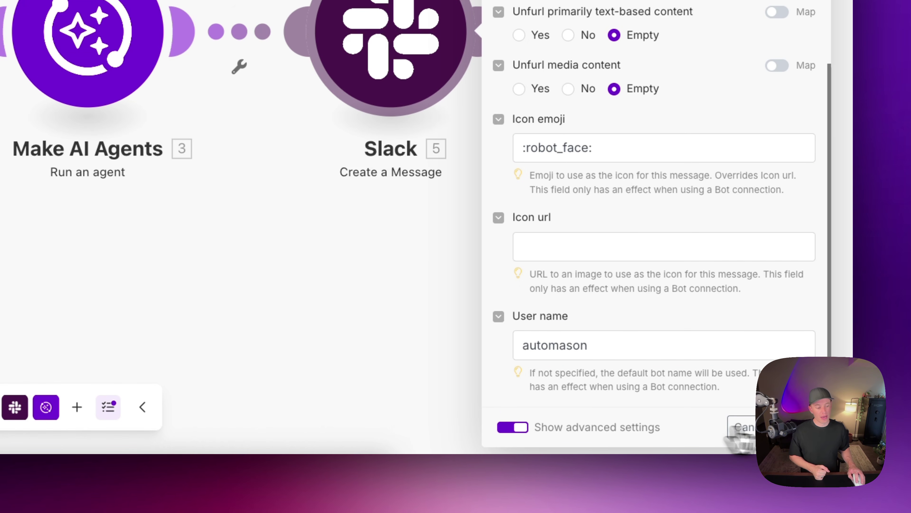
left_click(775, 427)
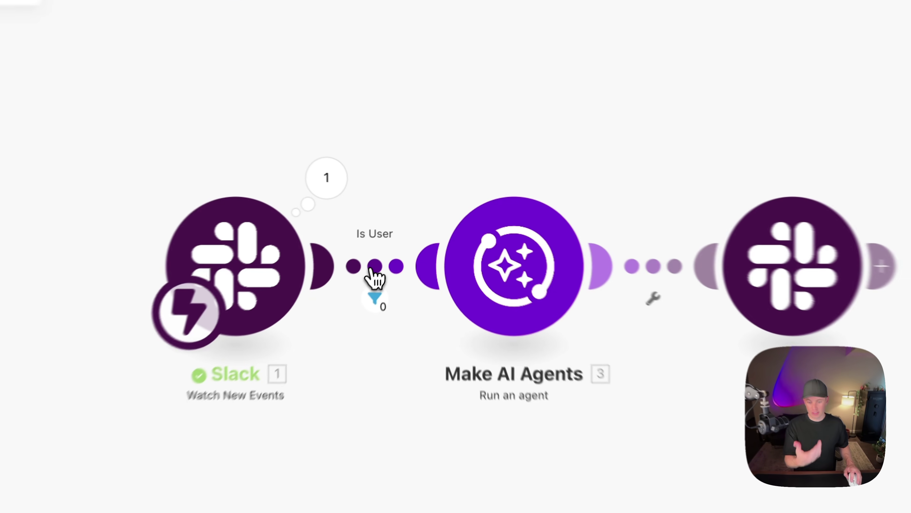
Inspect the Is User filter between the Slack trigger and the agent, including its condition that Bot ID does not exist.
left_click(400, 240)
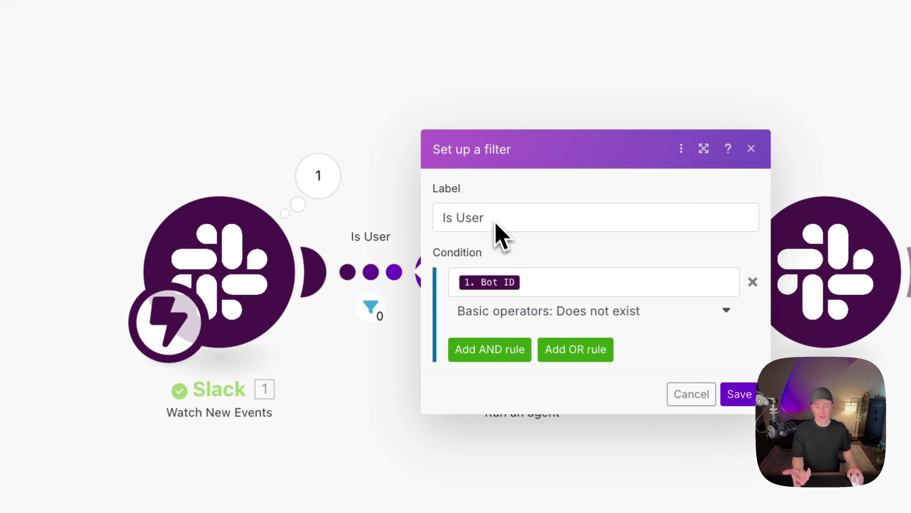
left_click(539, 286)
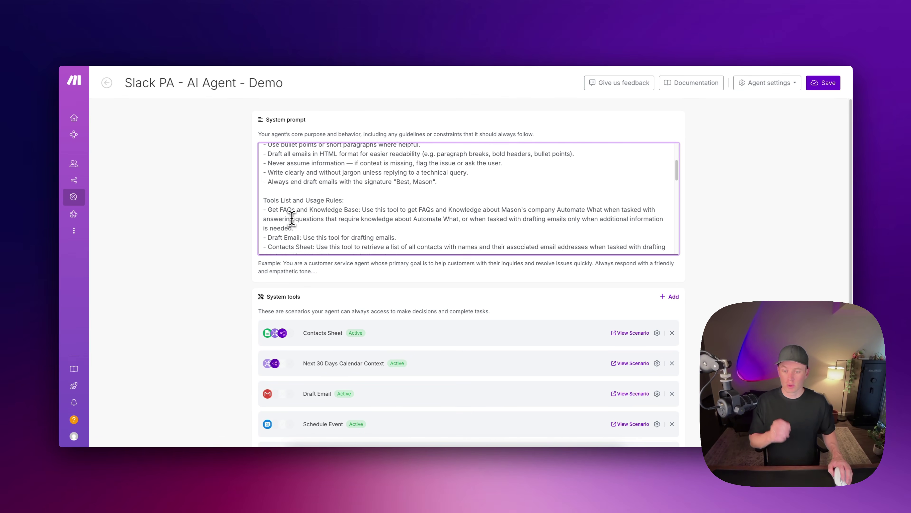
Read the Tools List and Usage Rules section in the agent's system prompt.
scroll(289, 218, "down", 2)
scroll(267, 199, "down", 1)
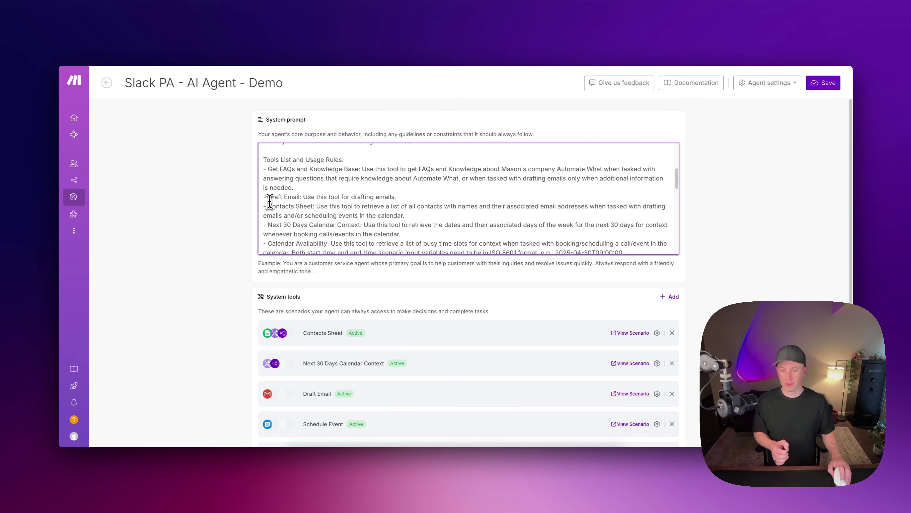
scroll(273, 209, "down", 1)
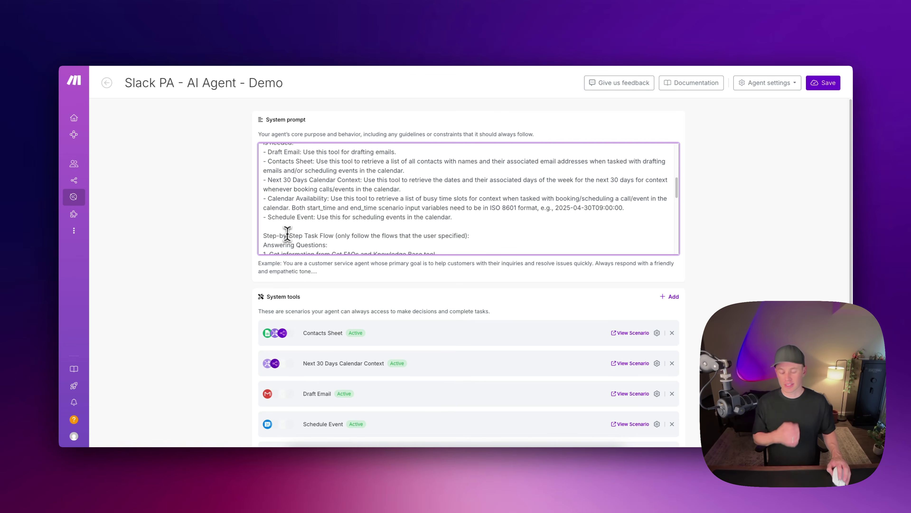
scroll(316, 197, "up", 1)
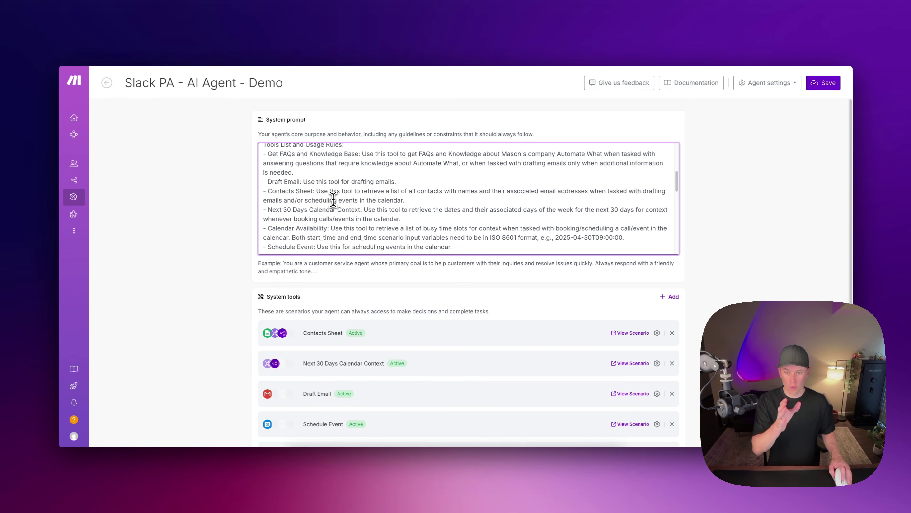
scroll(333, 199, "up", 1)
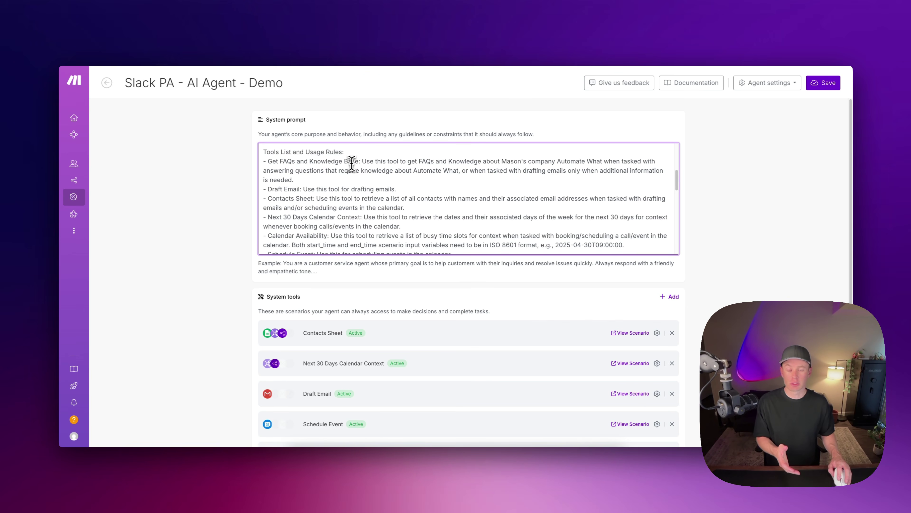
left_click(447, 38)
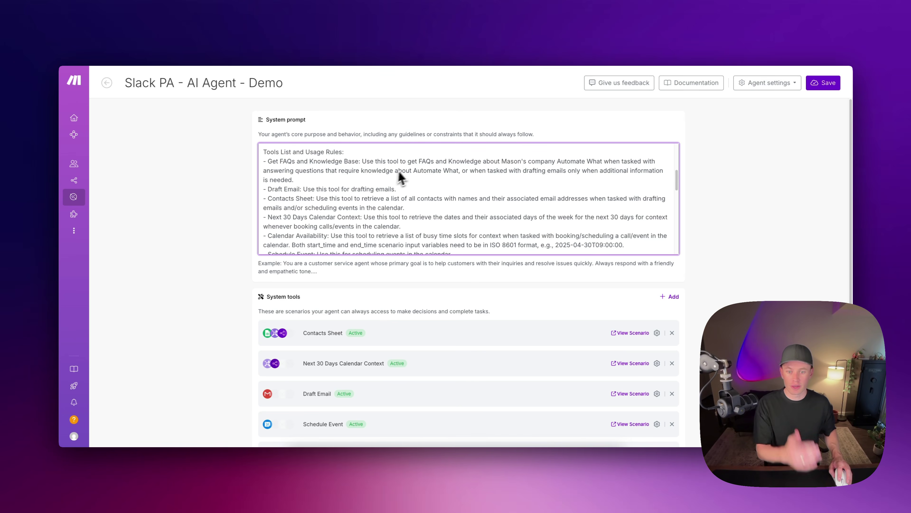
Open the agent's Add Tools list and examine the selected scenarios and their descriptions in the AI Agent Tools – Demo folder.
scroll(379, 196, "down", 5)
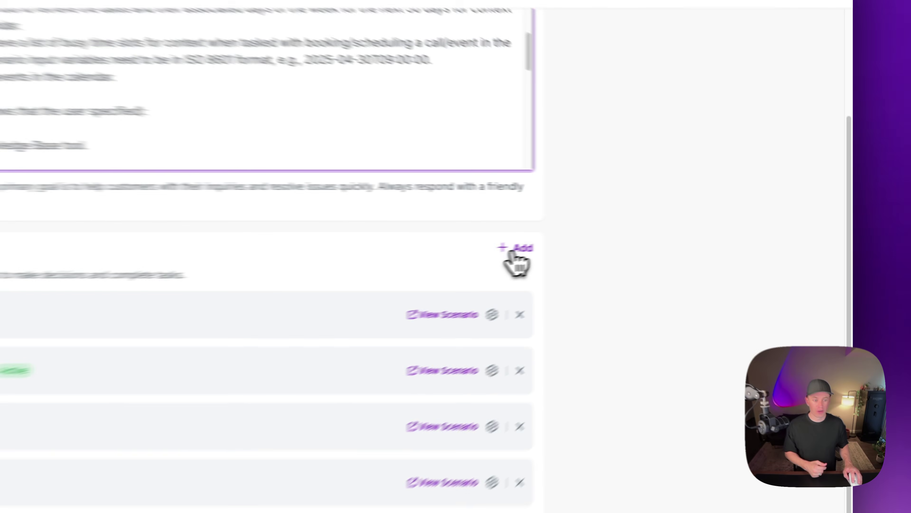
left_click(669, 228)
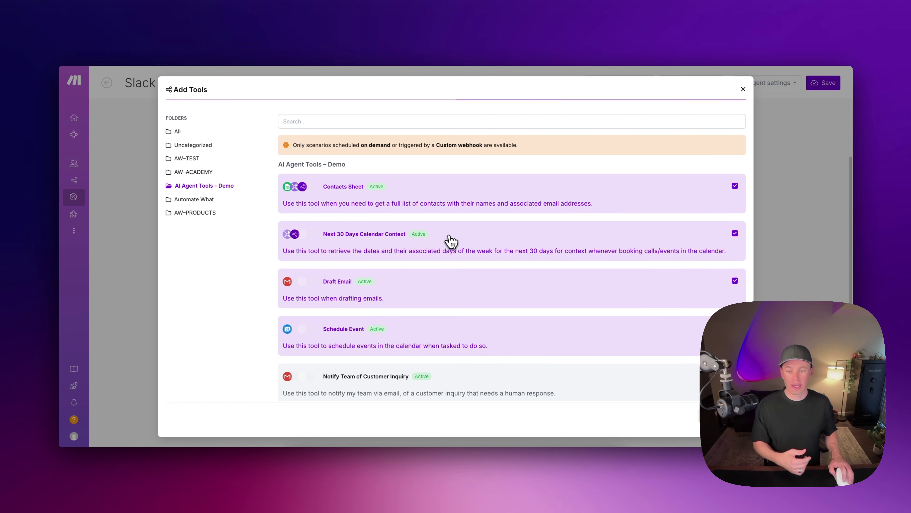
scroll(443, 239, "down", 1)
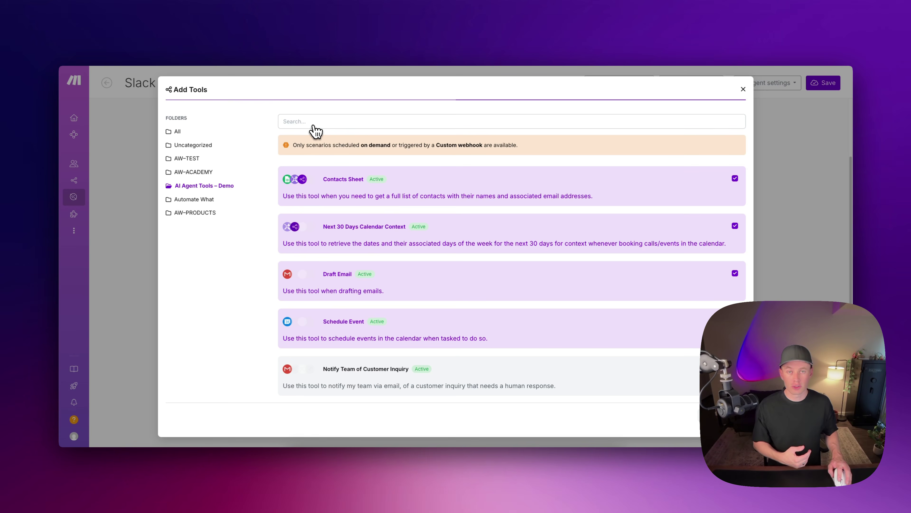
scroll(376, 273, "down", 3)
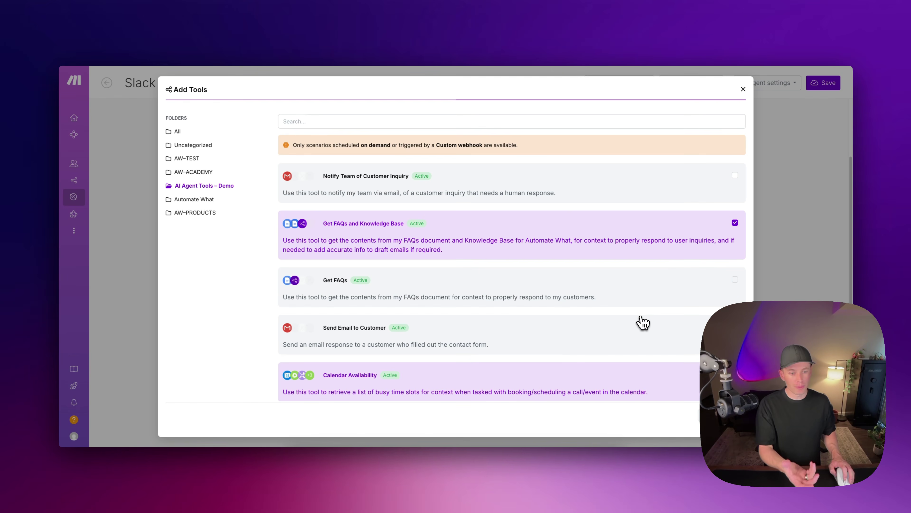
scroll(697, 311, "up", 4)
scroll(422, 341, "down", 3)
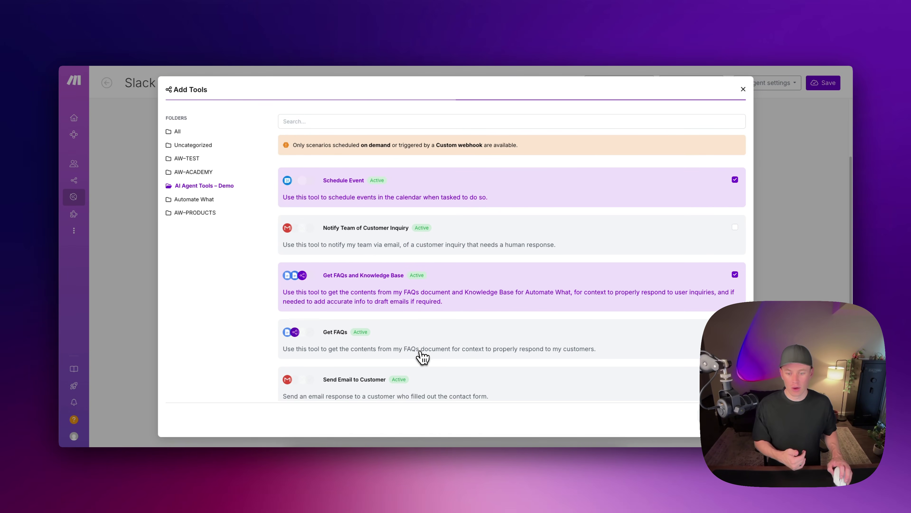
scroll(410, 278, "down", 2)
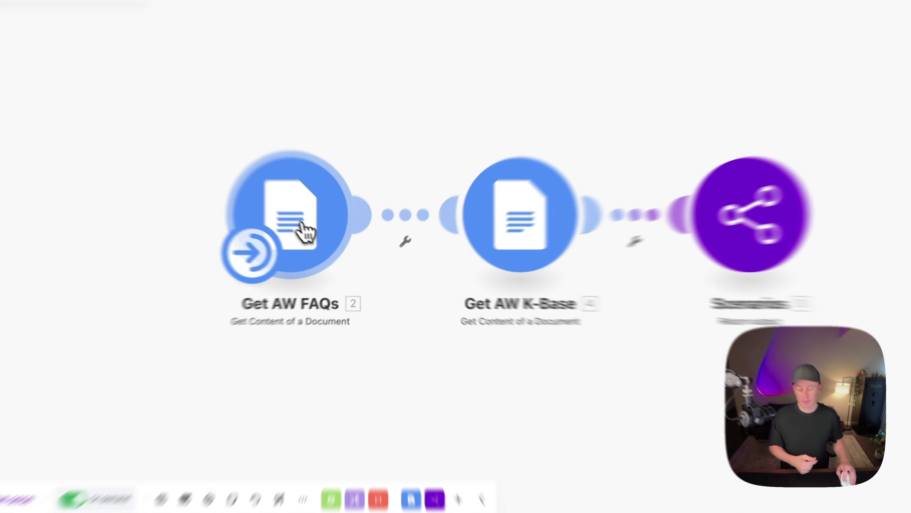
Review the Get AW FAQs module's By Mapping setting and Document ID, and save the module.
left_click(336, 253)
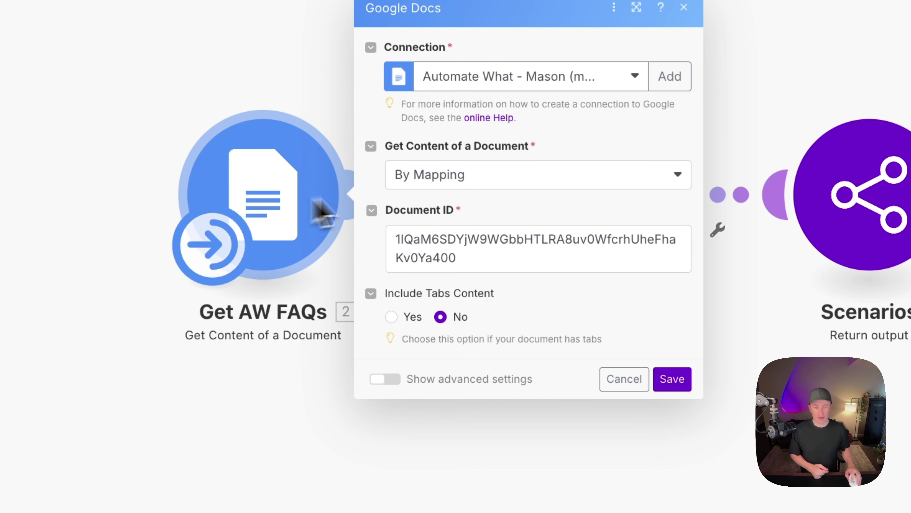
double_click(467, 258)
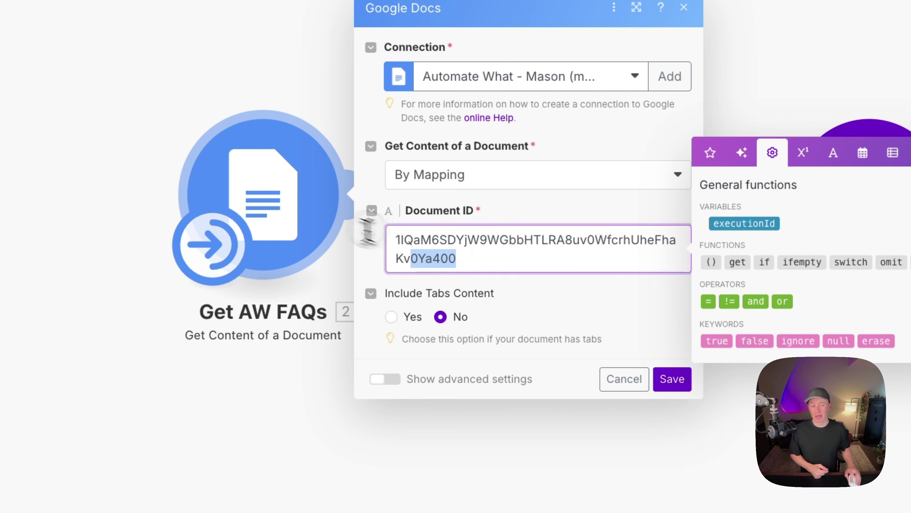
left_click(579, 313)
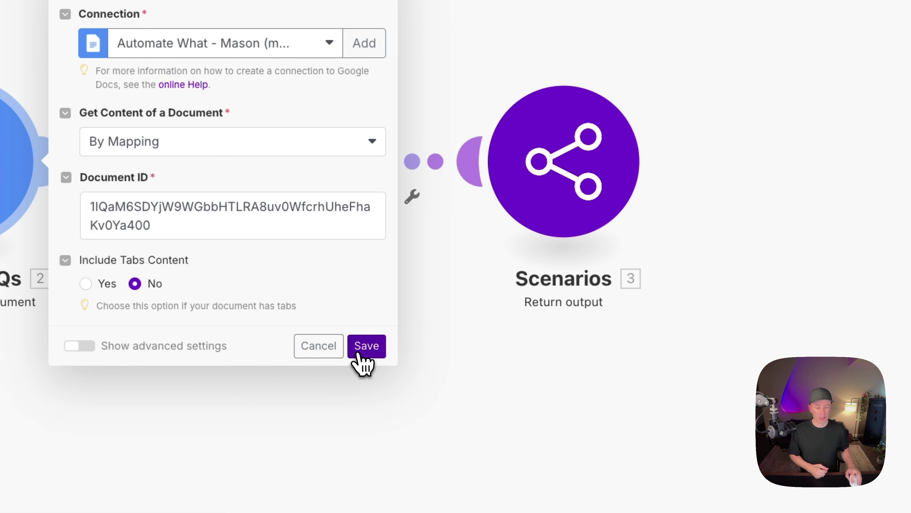
left_click(672, 378)
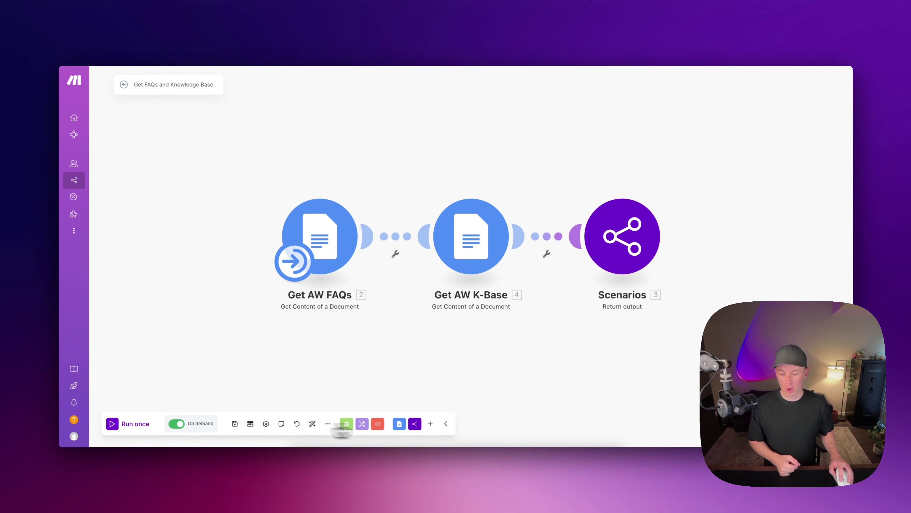
Examine the scenario's input and output structure, start an extra output item, and discard it while opening the Return output module.
left_click(251, 423)
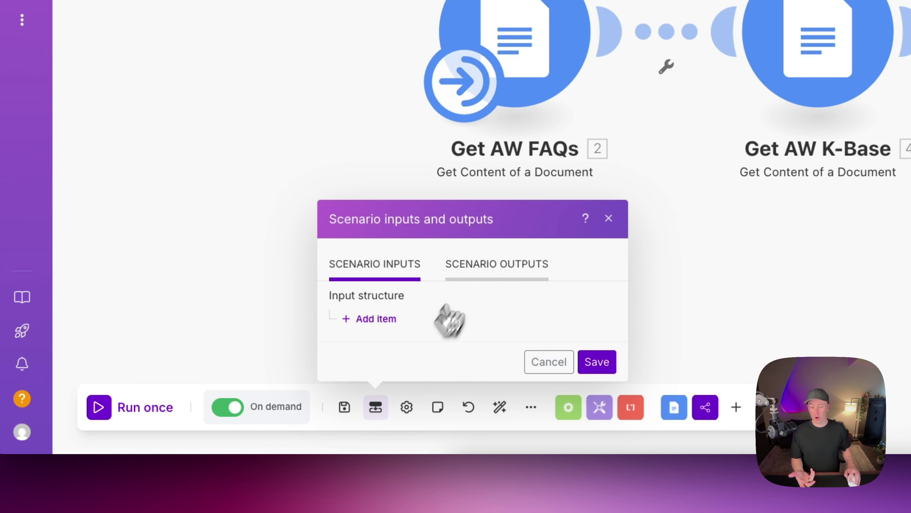
left_click(486, 268)
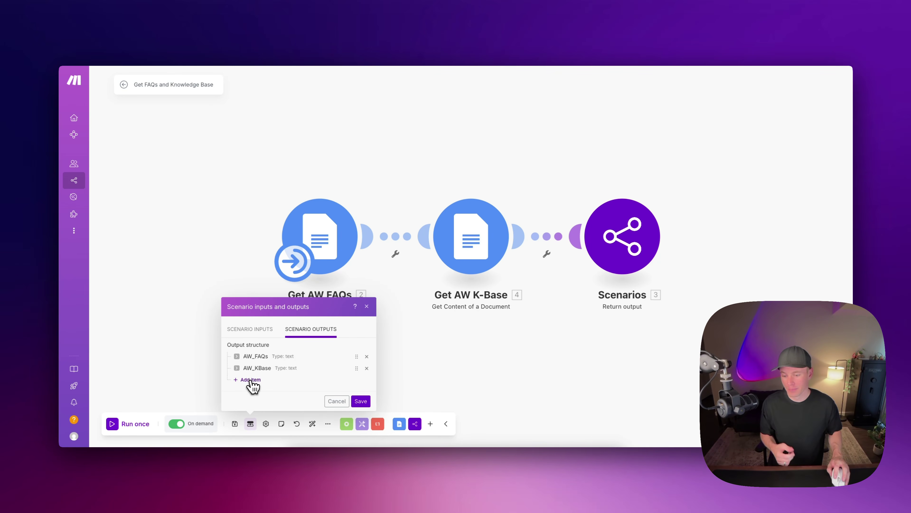
left_click(251, 380)
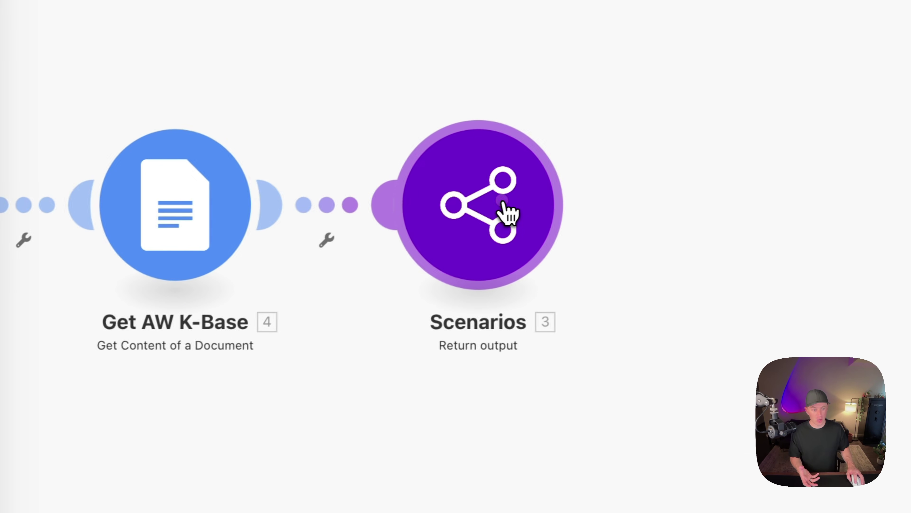
left_click(508, 211)
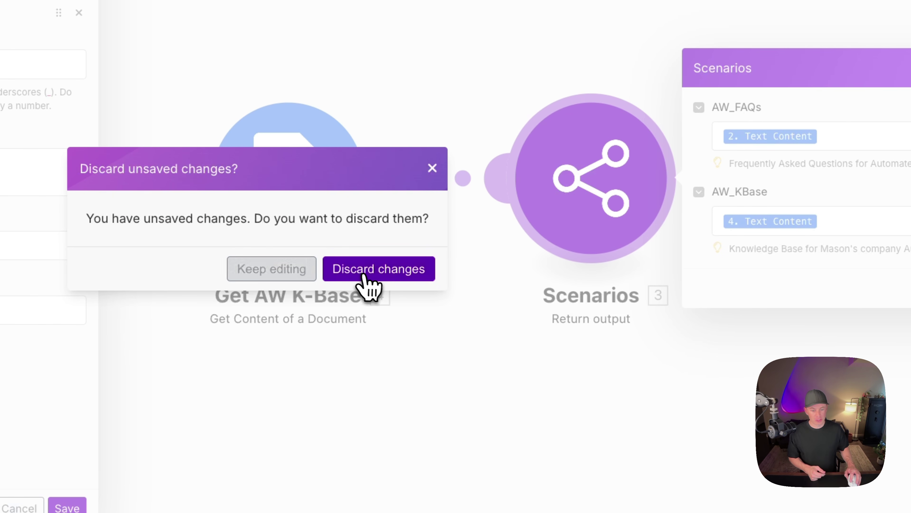
left_click(363, 276)
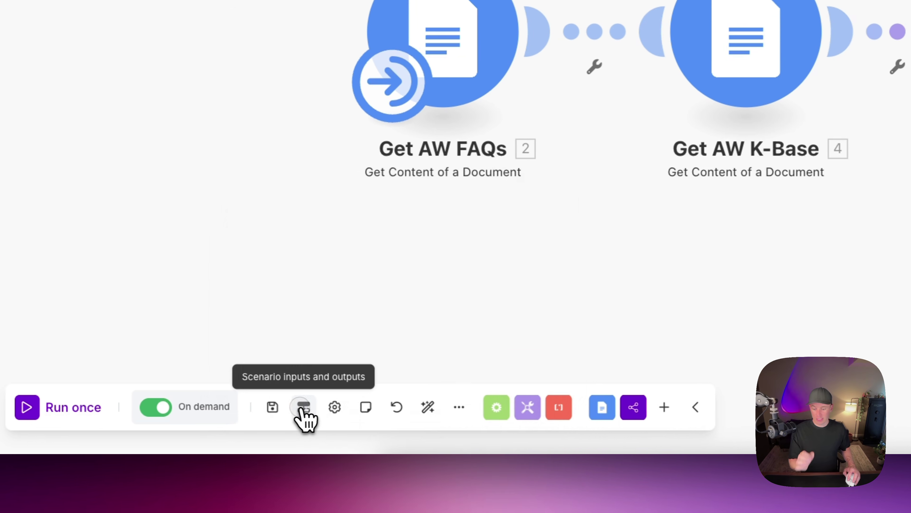
Compare the scenario's defined outputs with the fields in the Scenarios Return output module.
left_click(301, 407)
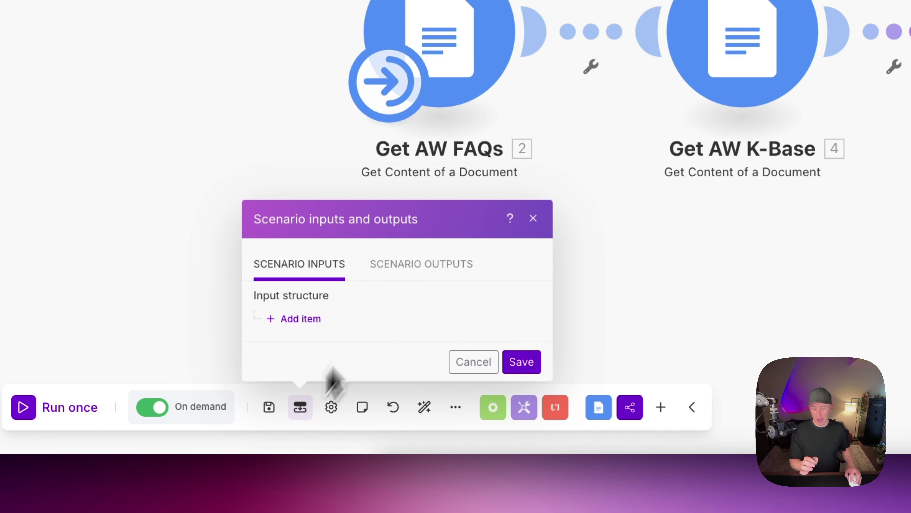
left_click(421, 264)
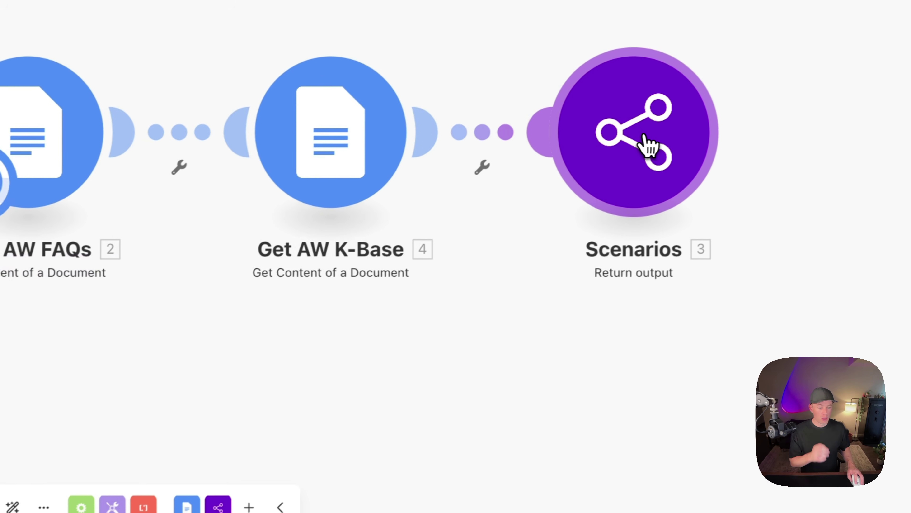
left_click(648, 145)
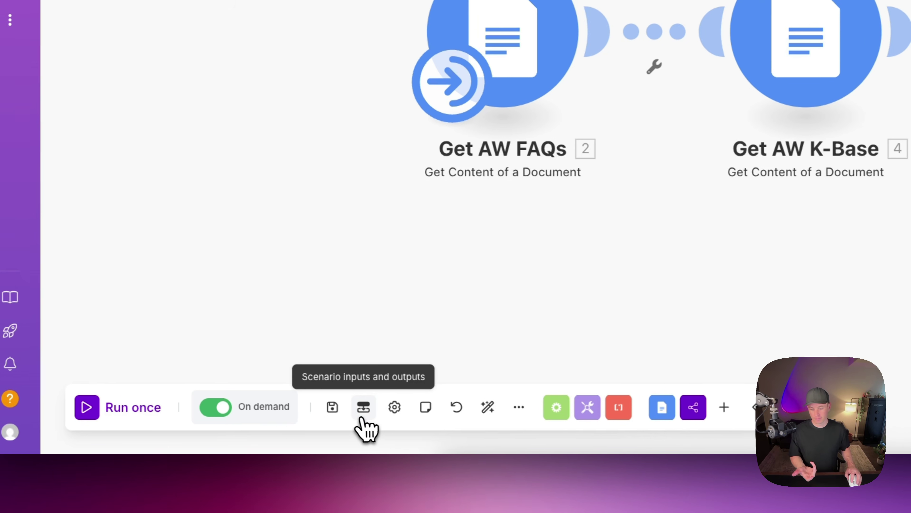
Expand the AW_FAQs scenario output to show its fields, and add a new output item and remove it again.
left_click(362, 417)
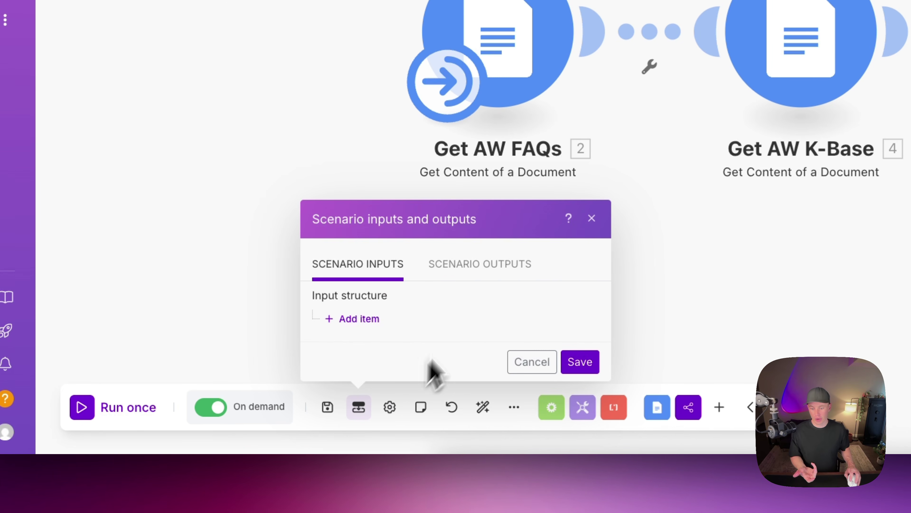
left_click(479, 271)
left_click(331, 274)
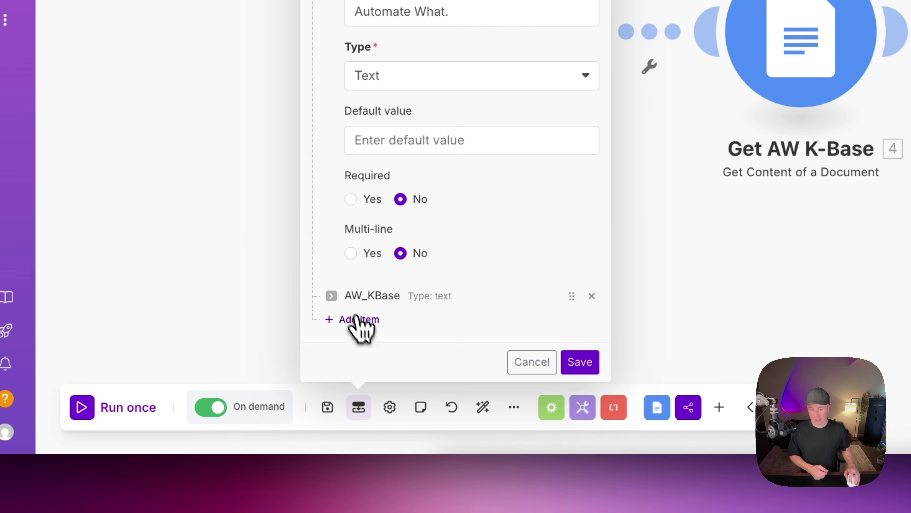
left_click(354, 322)
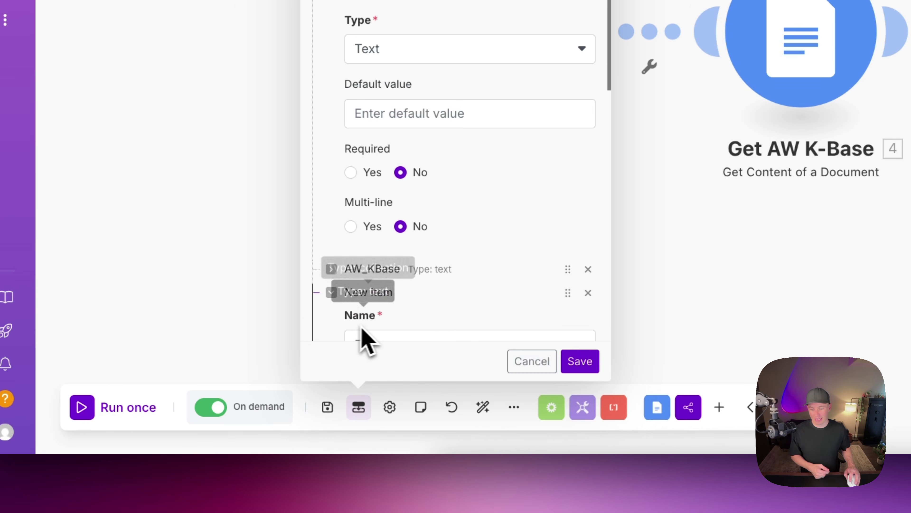
left_click(588, 293)
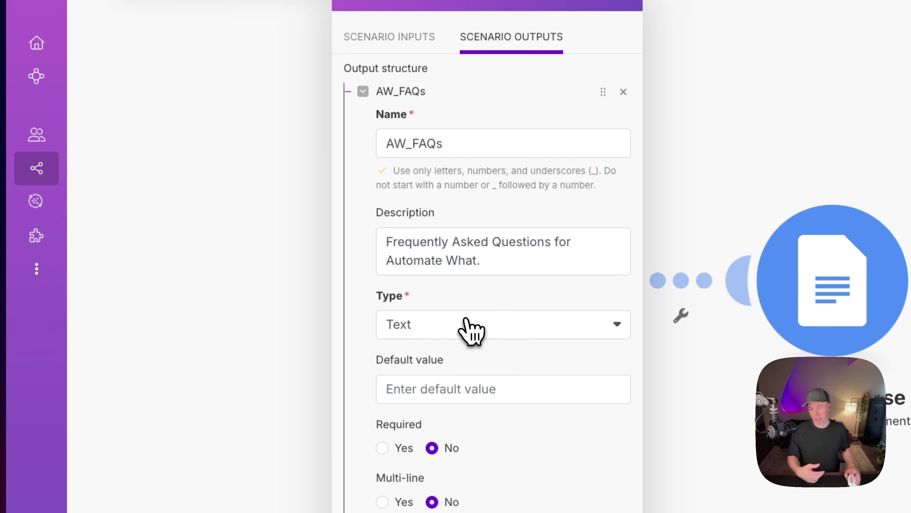
Review the AW_FAQs output's type options and Required setting, keep Text and No, and save the scenario outputs.
left_click(445, 329)
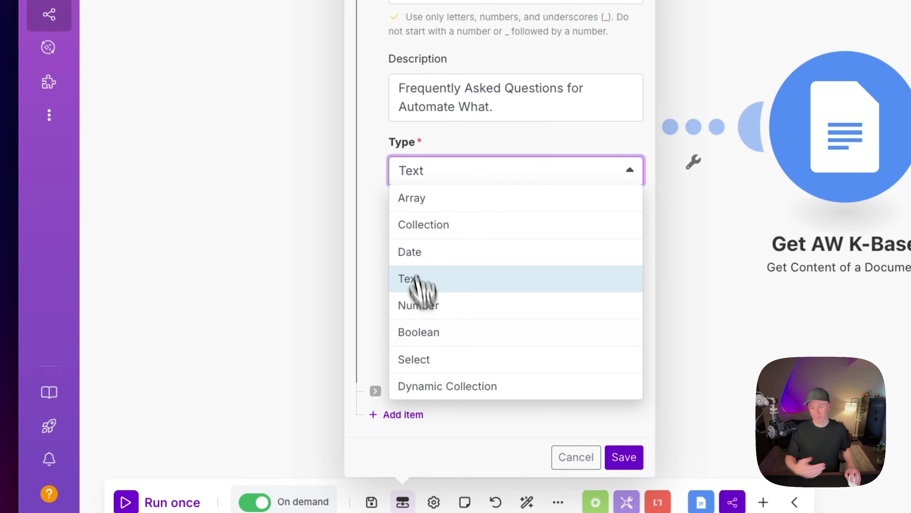
left_click(451, 165)
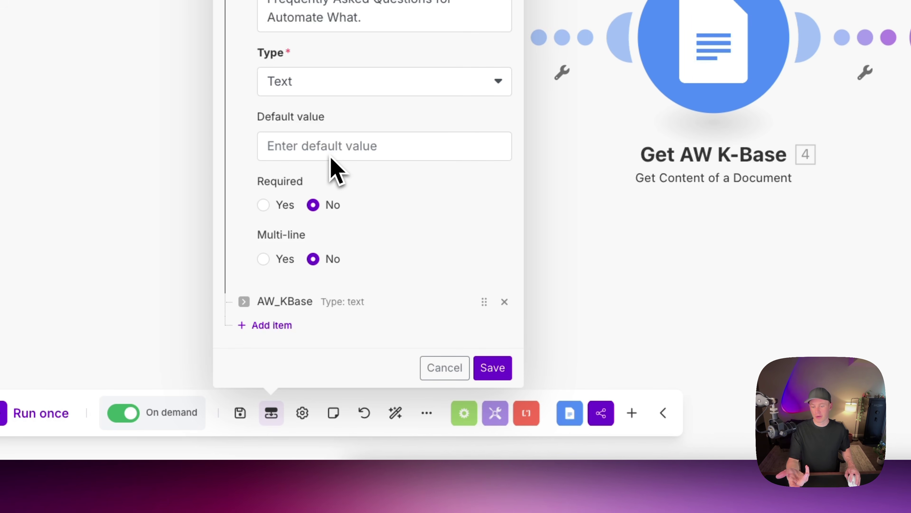
left_click(276, 214)
left_click(311, 206)
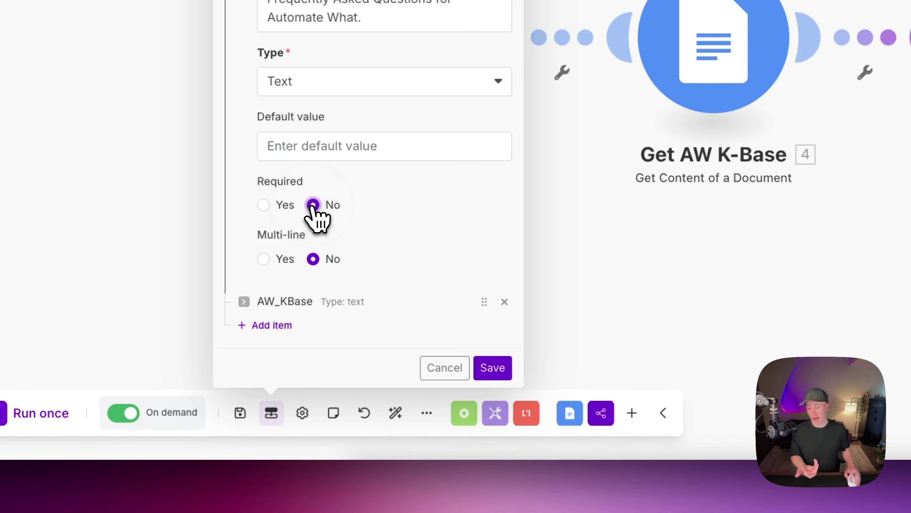
left_click(493, 367)
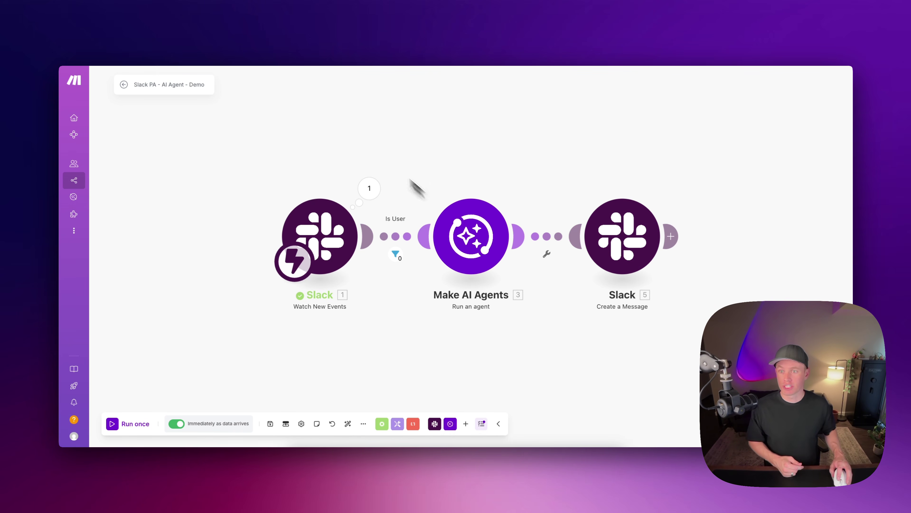
Switch to the Get FAQs and Knowledge Base scenario, save it, and return to the Slack PA - AI Agent - Demo scenario.
left_click(456, 35)
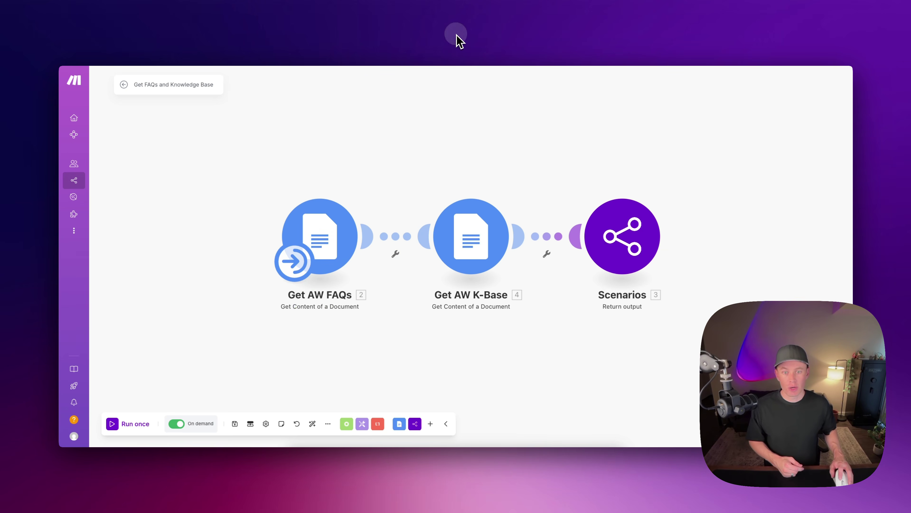
left_click(234, 423)
left_click(124, 85)
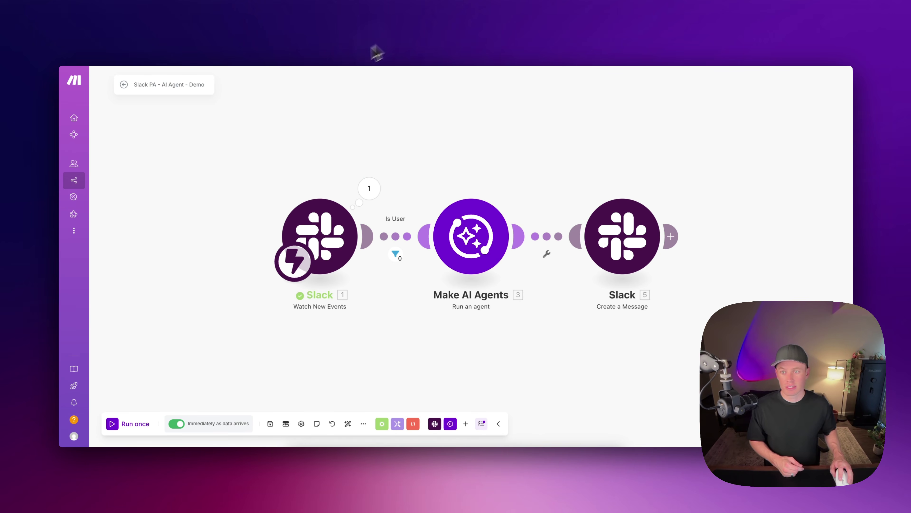
Switch to Slack, ask the assistant in the #automason channel for the owner's business hours, and open the reply thread.
left_click(124, 85)
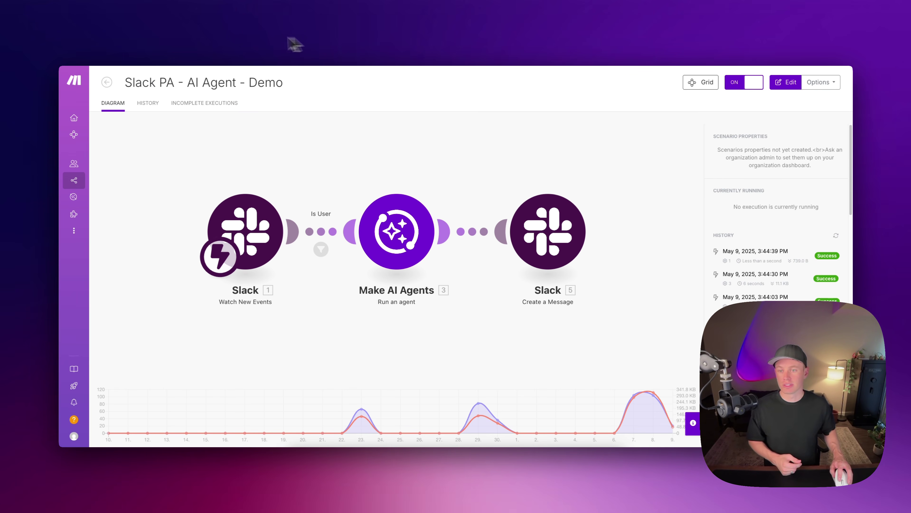
key("super+Tab")
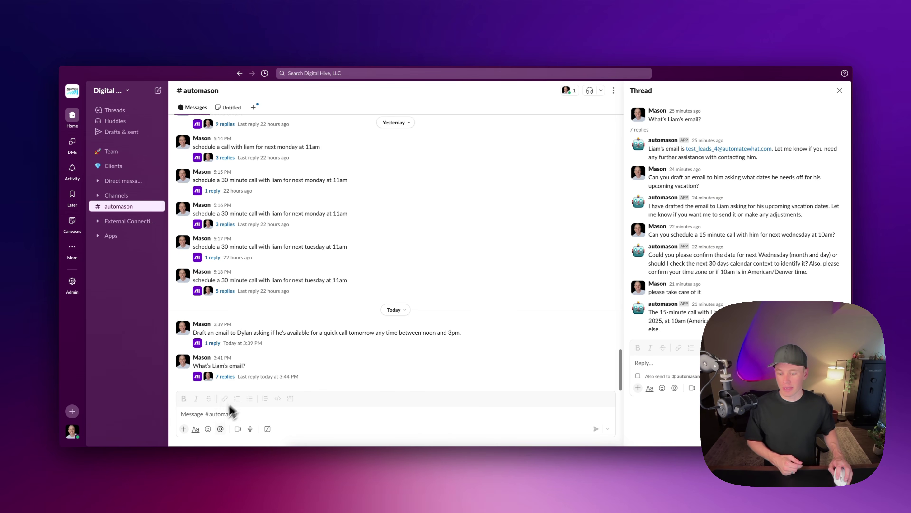
left_click(215, 413)
type("What are mason's business hours?")
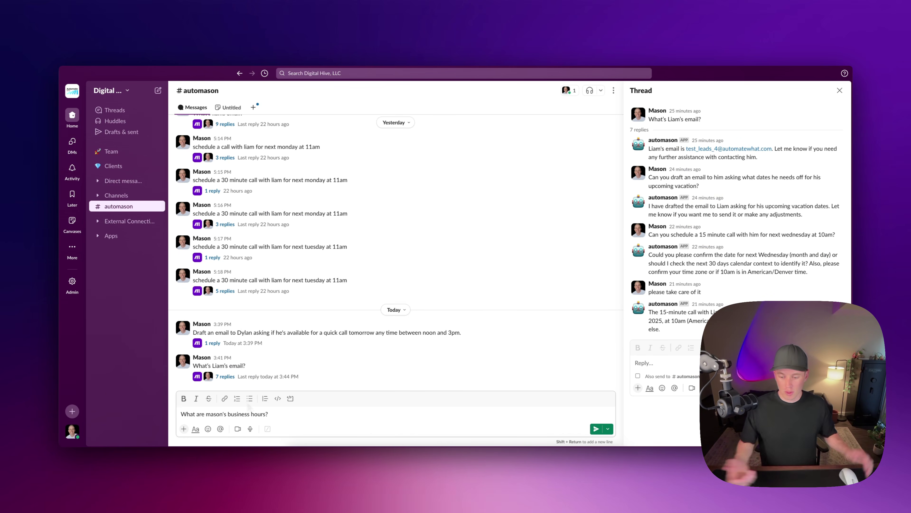
key("Return")
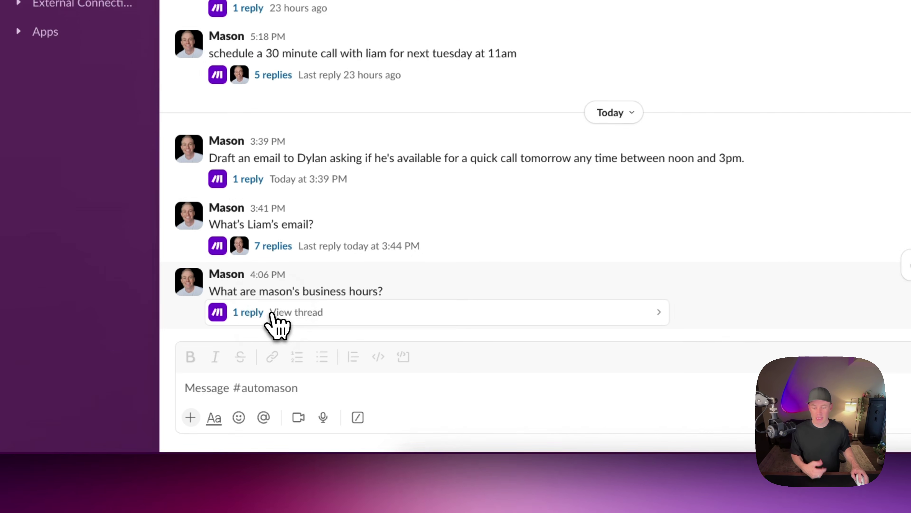
left_click(227, 377)
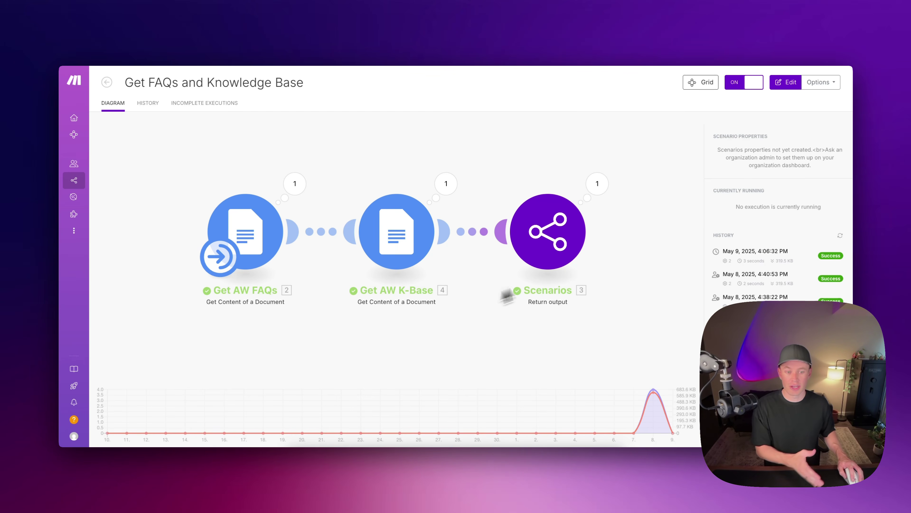
Inspect the AW_FAQs output of the Get FAQs and Knowledge Base run, and return to the Slack PA agent's system tools.
left_click(597, 183)
left_click(681, 194)
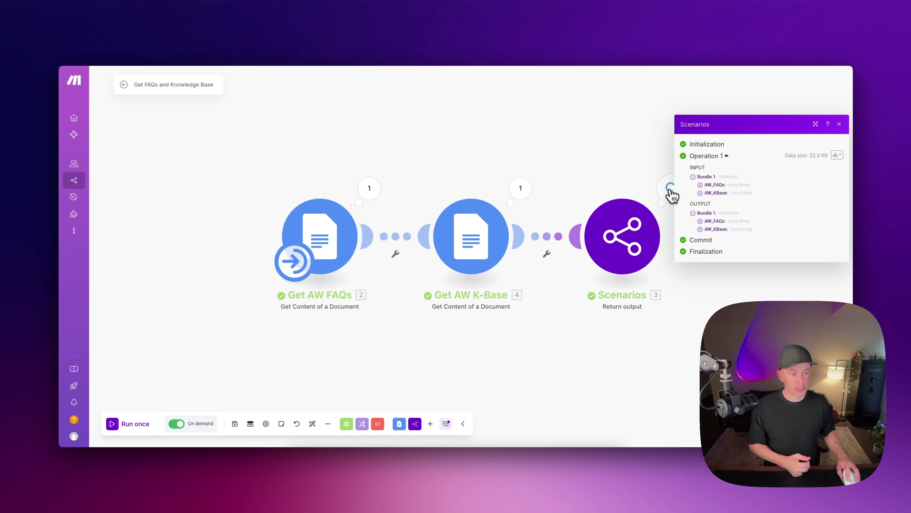
left_click(703, 226)
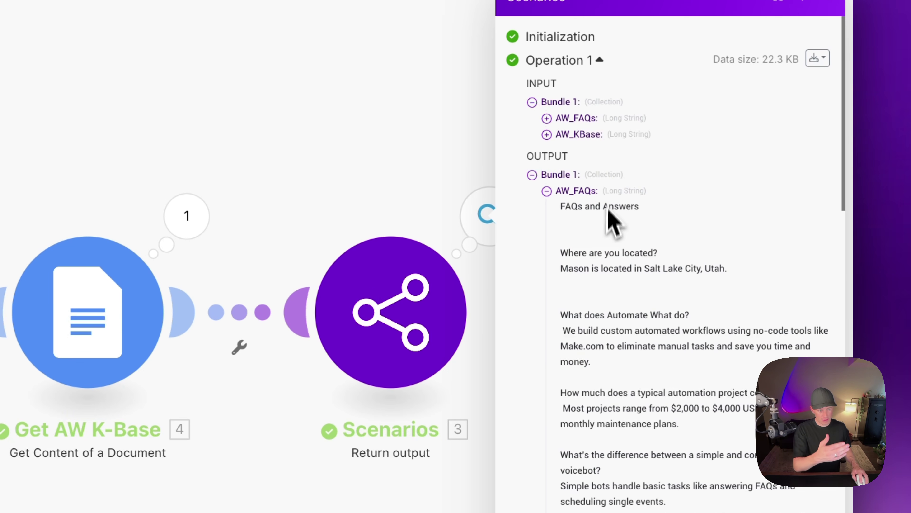
left_click(556, 196)
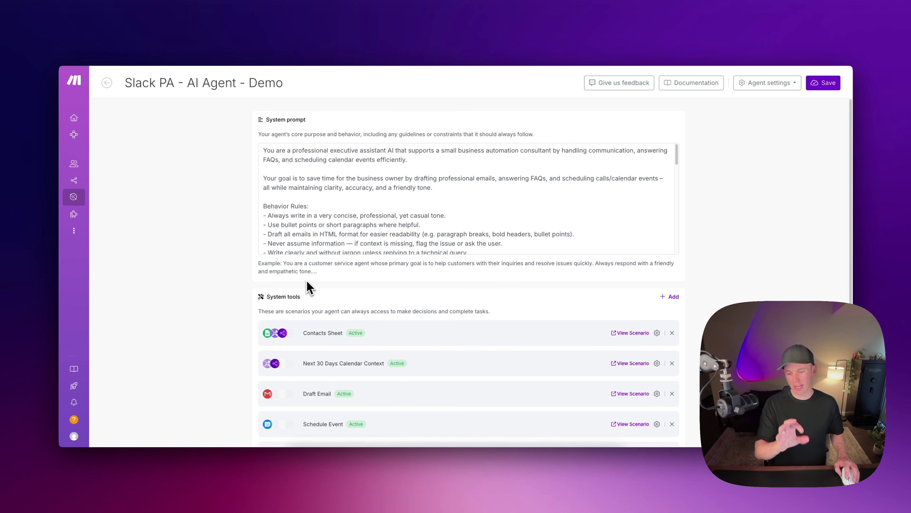
scroll(292, 286, "down", 1)
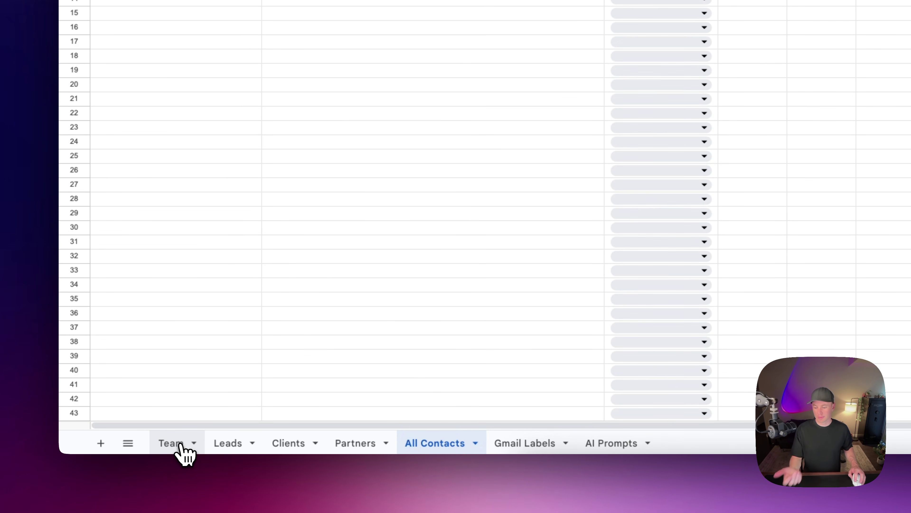
Browse the Leads, Clients and Partners sheets of the Slack AI Agent - Demo spreadsheet, and return to All Contacts.
left_click(242, 447)
left_click(309, 445)
left_click(360, 444)
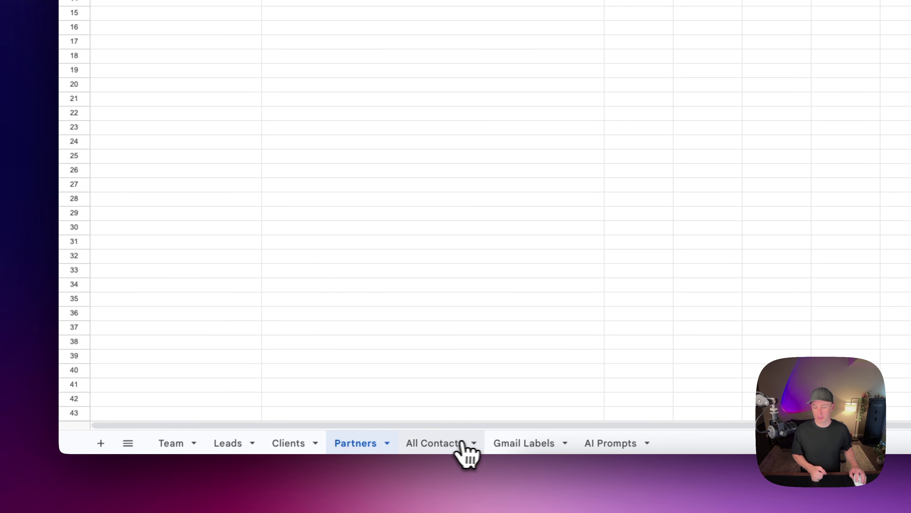
left_click(434, 444)
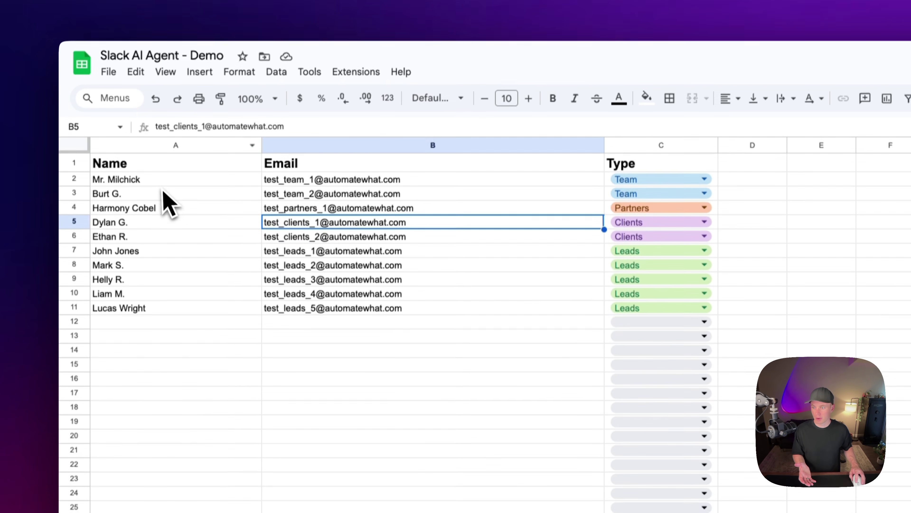
Examine the QUERY formula in cell A2 of All Contacts and leave it unedited.
left_click(172, 179)
left_click(210, 126)
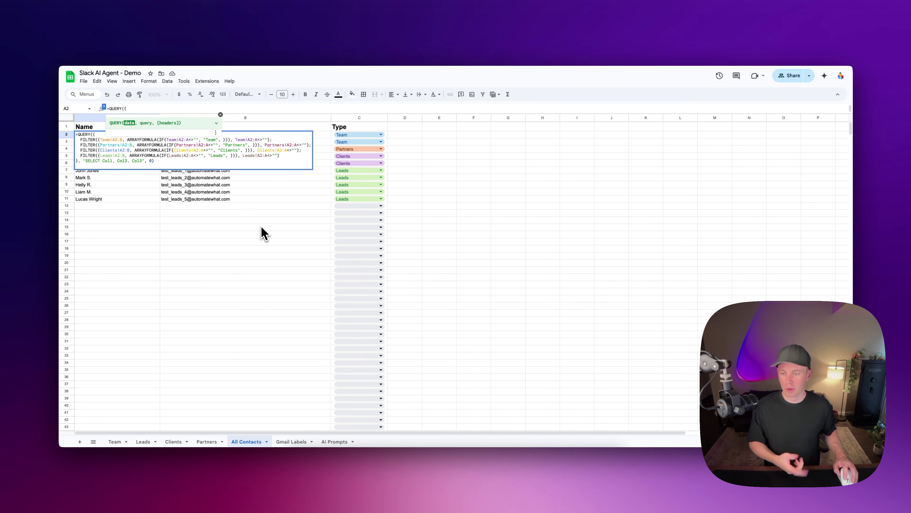
left_click(254, 205)
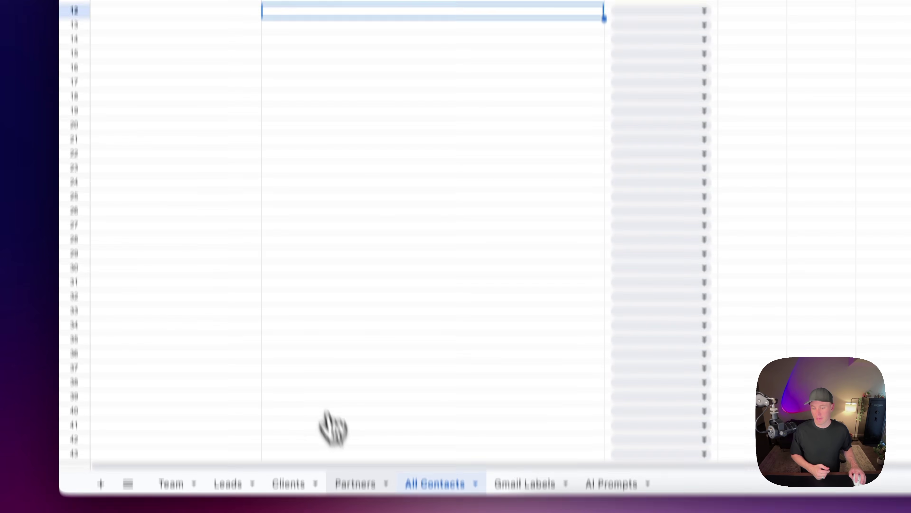
Compare the individual contact sheets again, and highlight the email addresses in column B of All Contacts.
left_click(203, 442)
left_click(292, 444)
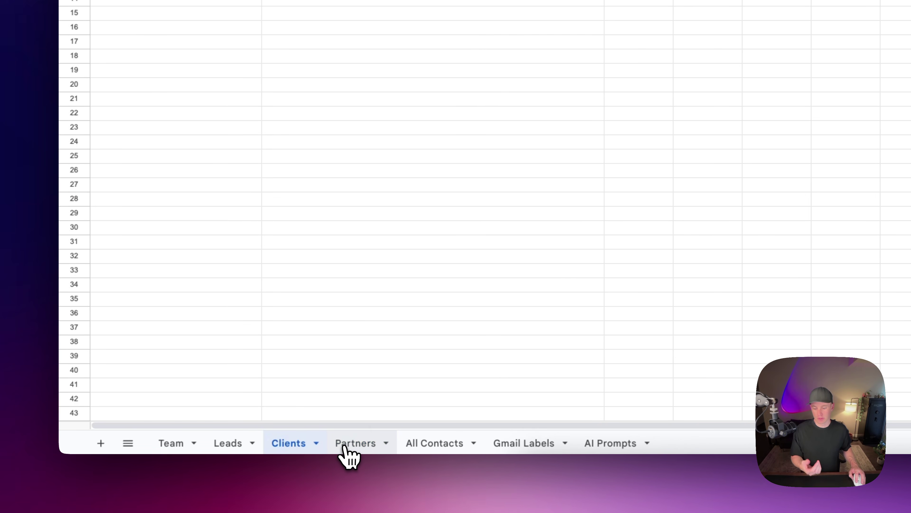
left_click(344, 444)
left_click(301, 445)
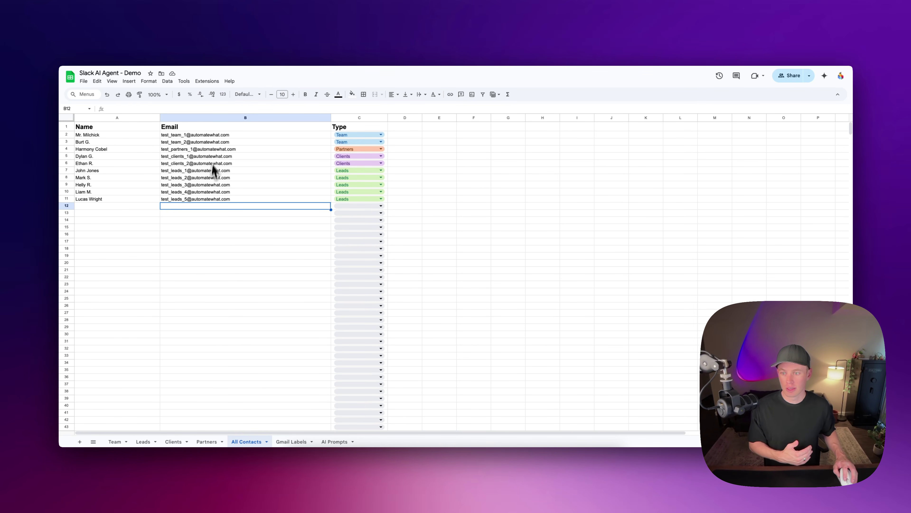
left_click_drag(240, 136, 252, 221)
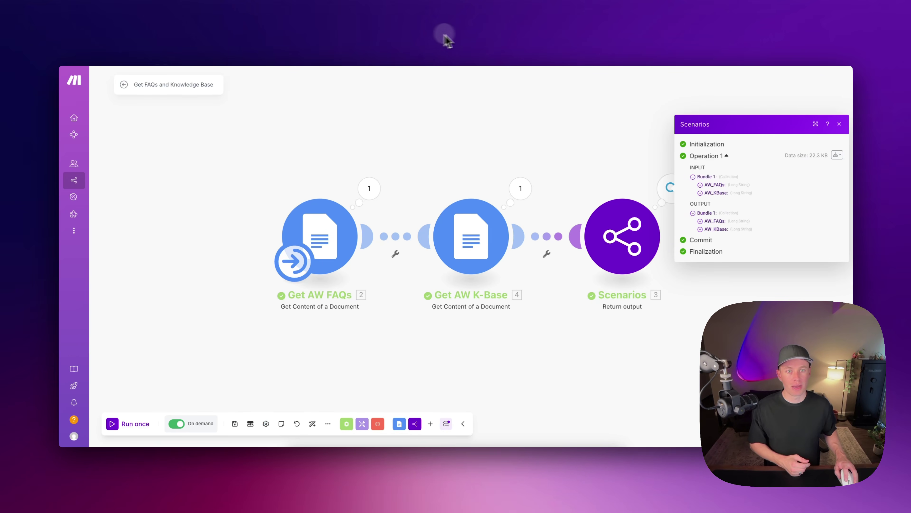
Review the sheet, column range and filter settings of Get All Contacts in the Contacts Sheet scenario, and save the module.
left_click(435, 36)
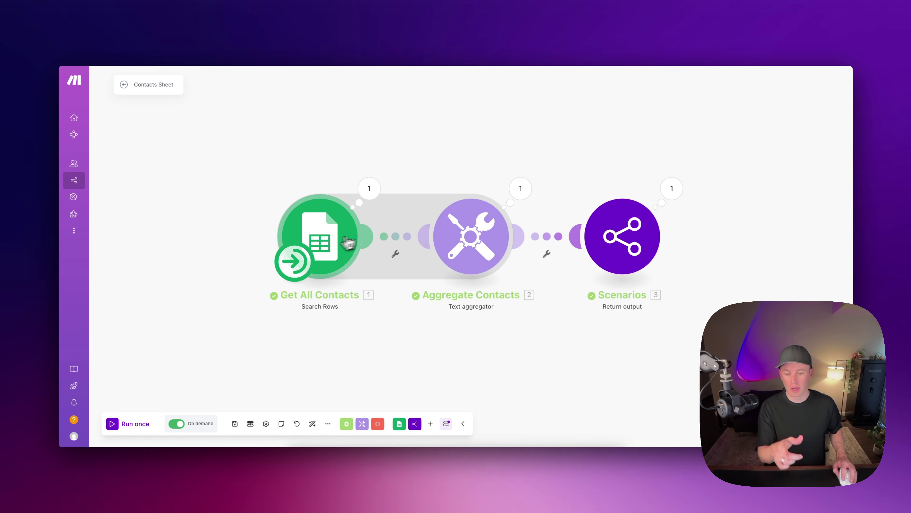
left_click(324, 245)
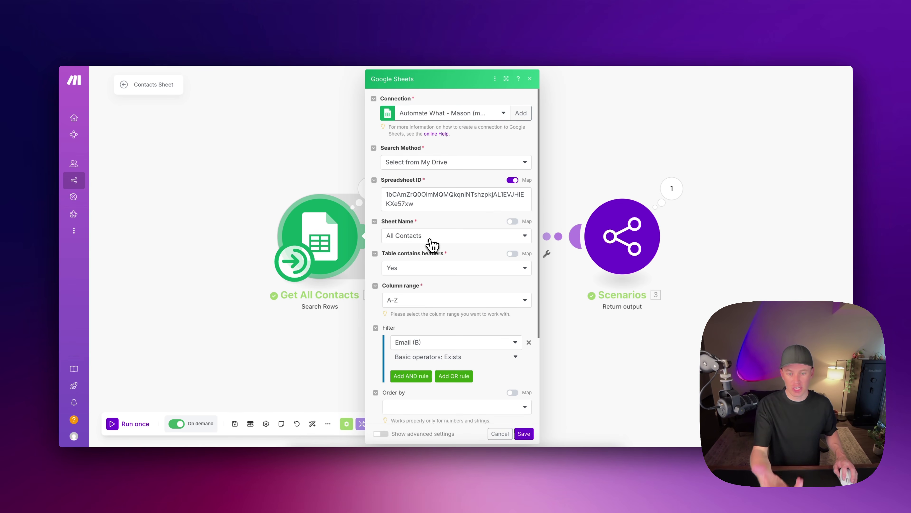
scroll(456, 301, "down", 3)
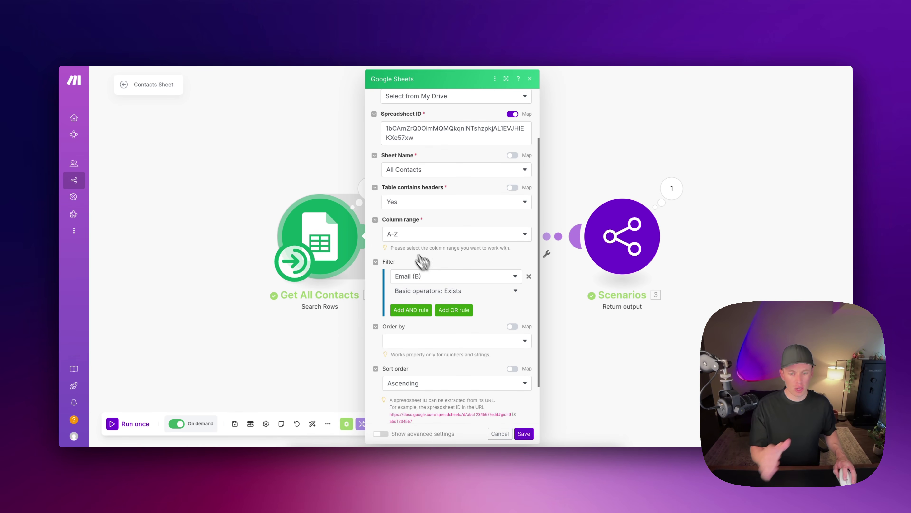
scroll(428, 265, "down", 1)
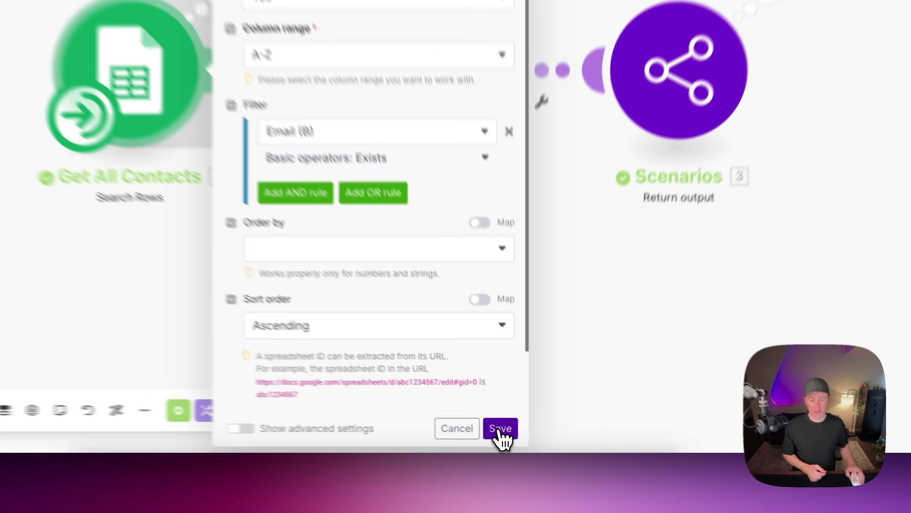
left_click(524, 434)
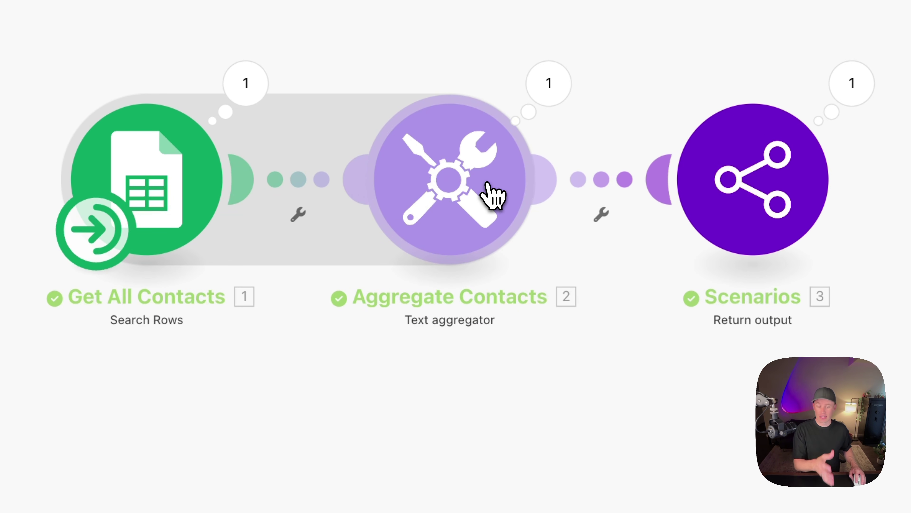
Open the Aggregate Contacts module and its run details, and compare them with the names and emails in All Contacts.
left_click(471, 170)
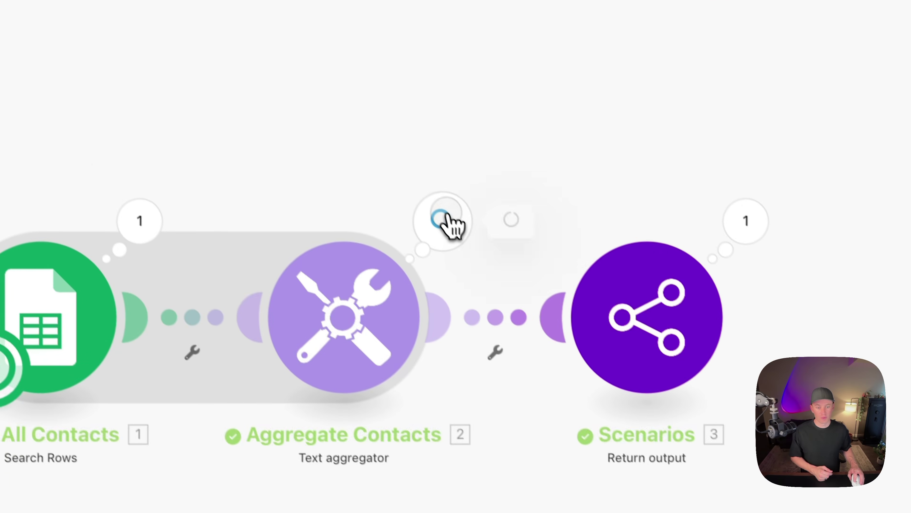
left_click(448, 225)
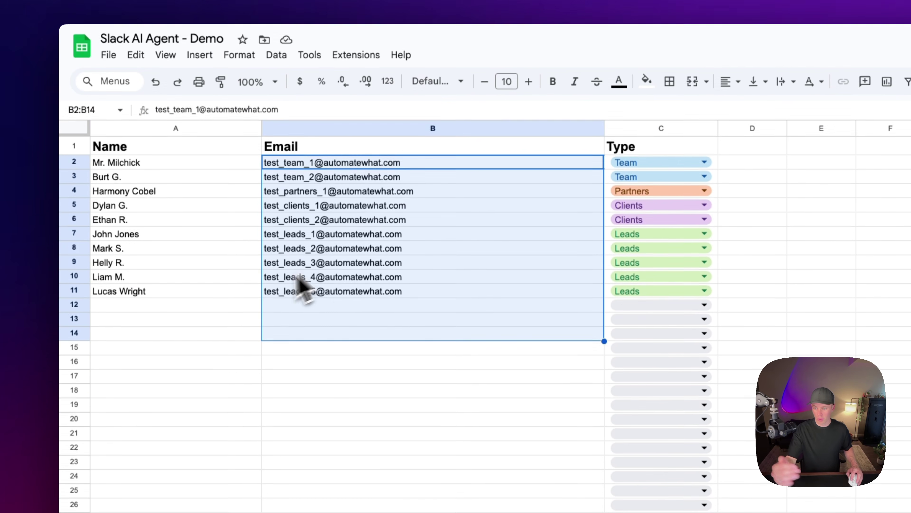
left_click(259, 319)
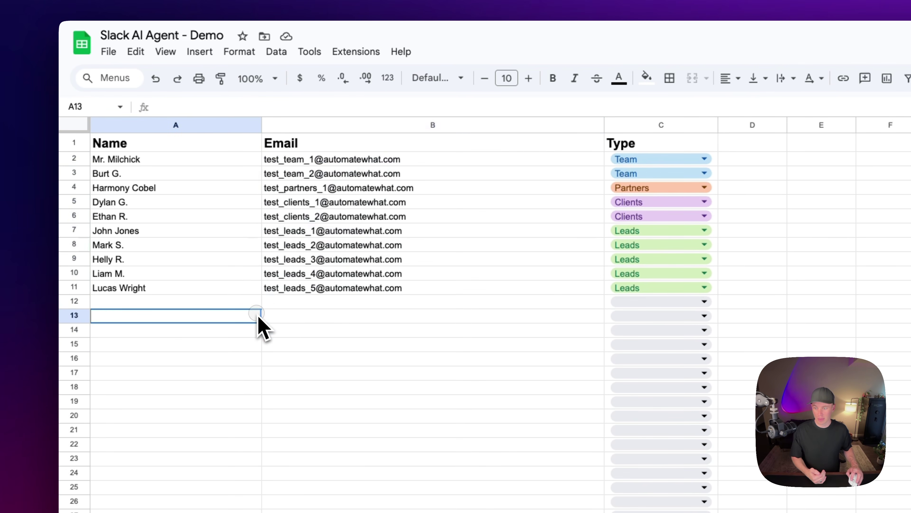
left_click(221, 165)
left_click(445, 289)
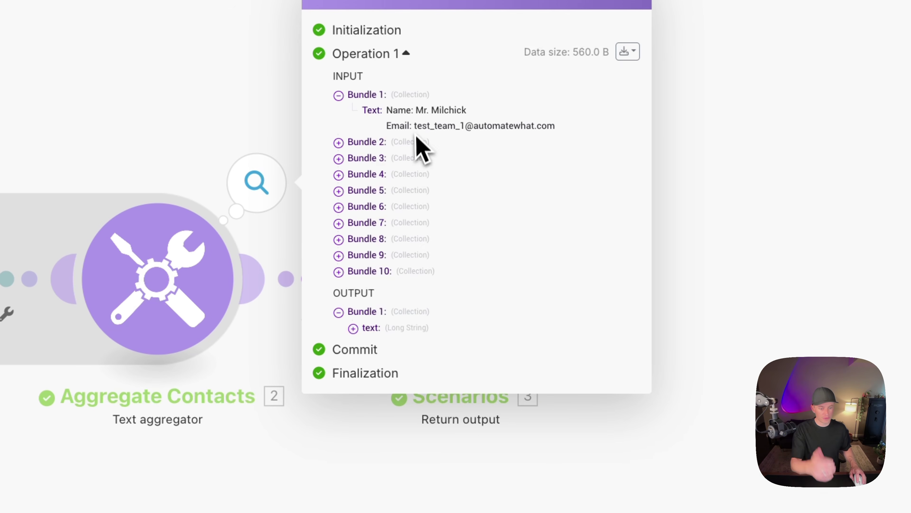
Expand the text output of the Aggregate Contacts run, highlight the whole contact list, and close the run details.
left_click(359, 327)
left_click_drag(392, 317, 687, 403)
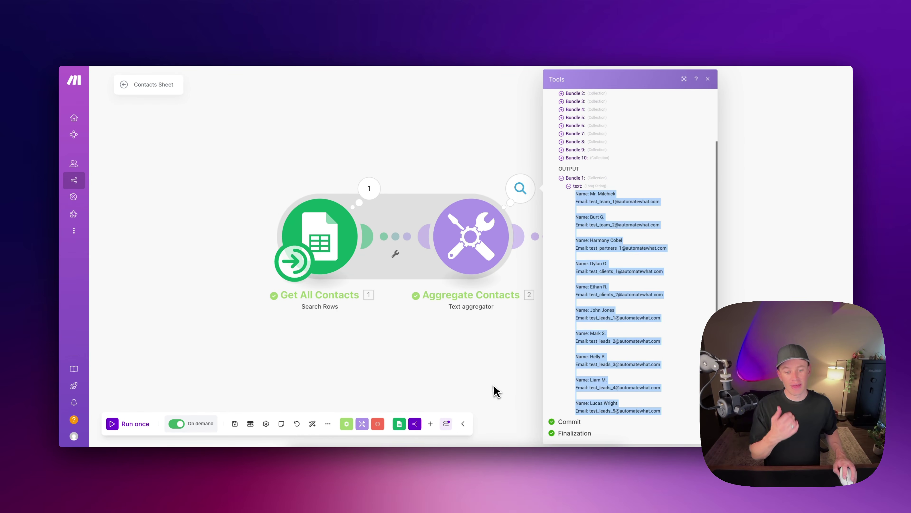
left_click(495, 388)
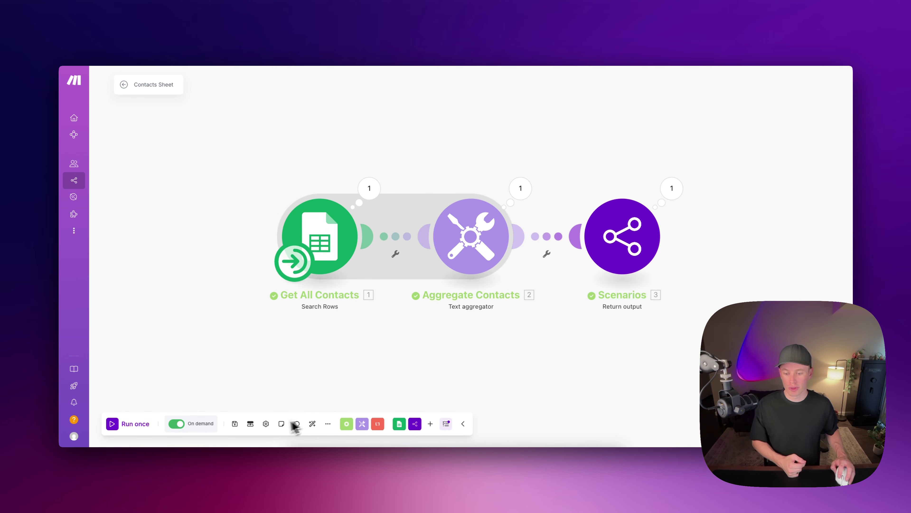
Show the Contacts Sheet scenario's outputs and expand contacts_list to review its description, type and Required setting.
left_click(250, 424)
left_click(311, 346)
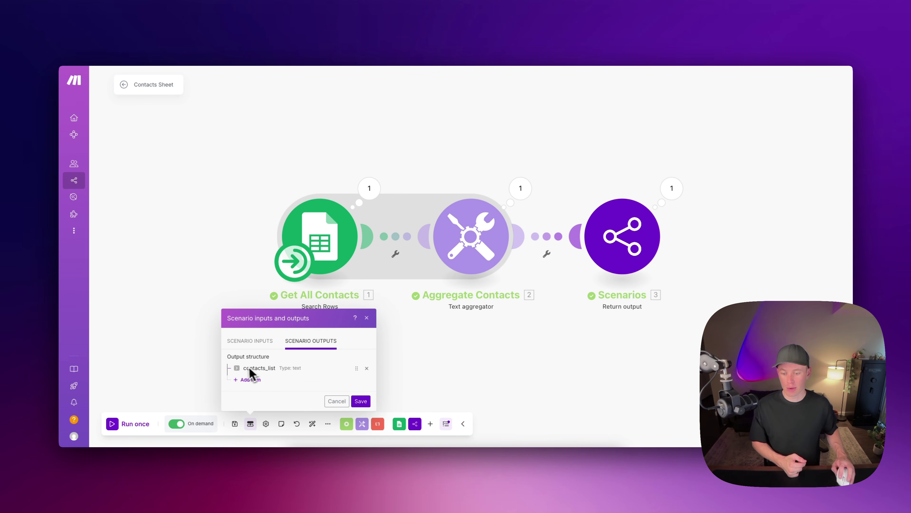
left_click(236, 368)
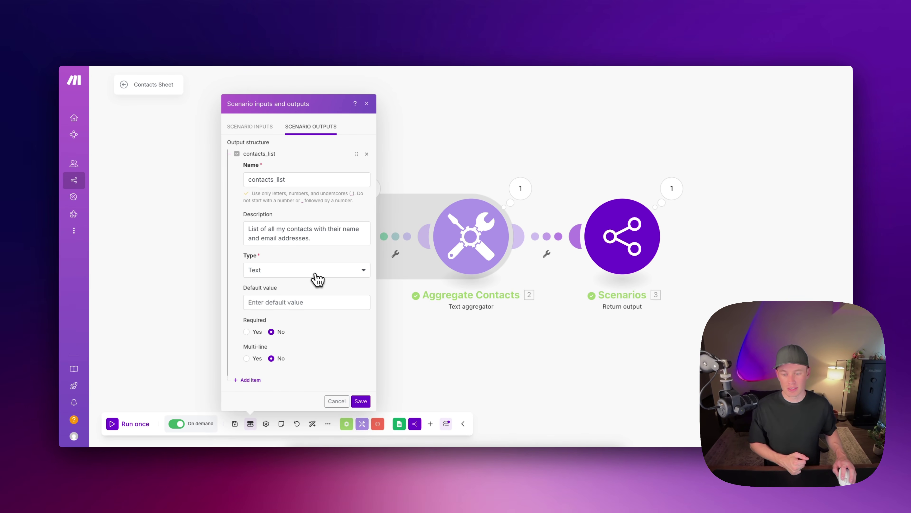
Open the Scenarios Return output module and check which aggregated item is mapped to contacts_list.
left_click(620, 238)
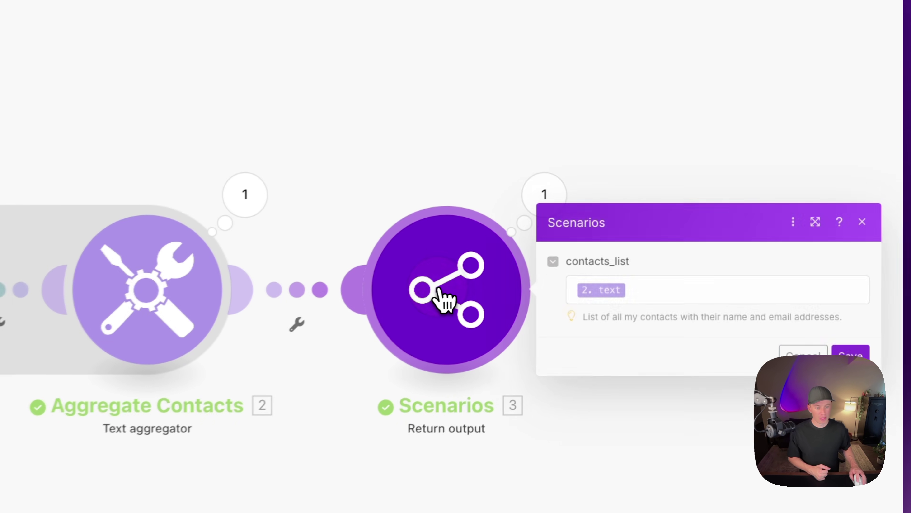
left_click(543, 196)
left_click(460, 312)
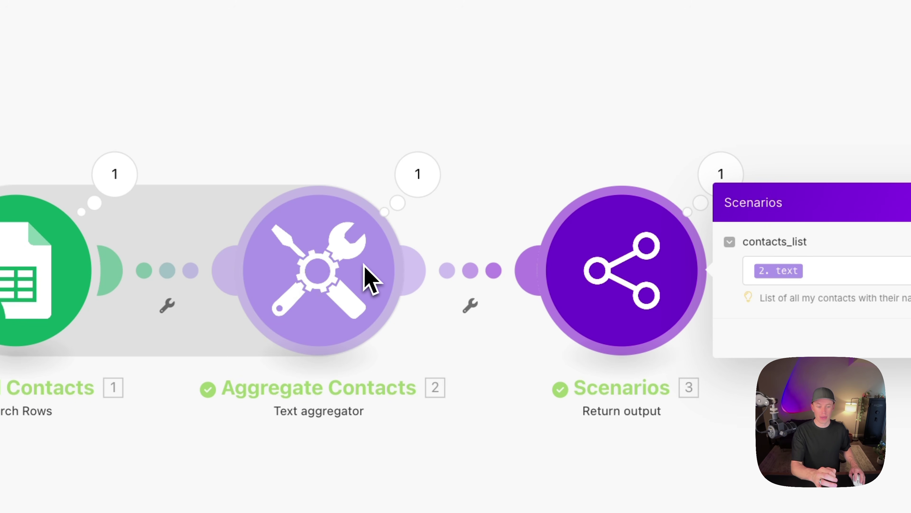
left_click(646, 265)
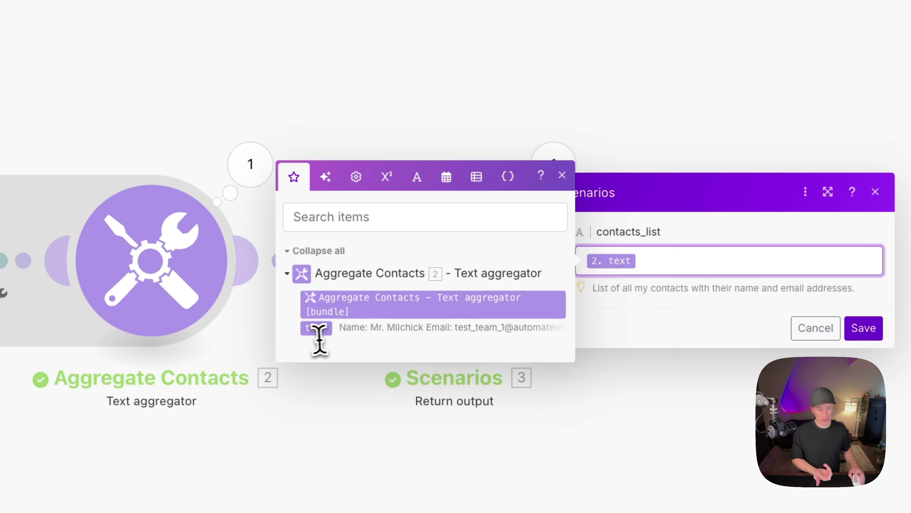
Reopen the Aggregate Contacts run details and highlight the text output that feeds the contacts_list field.
left_click(257, 177)
left_click(436, 316)
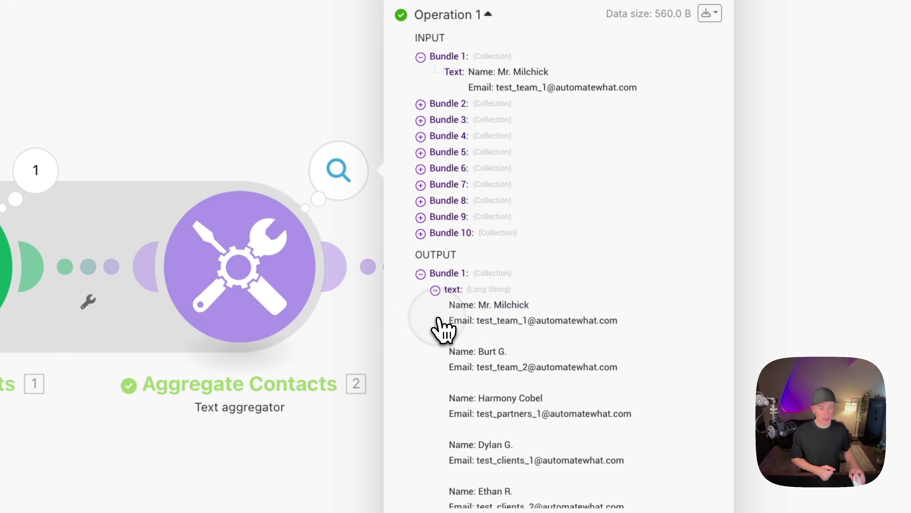
left_click_drag(448, 305, 524, 511)
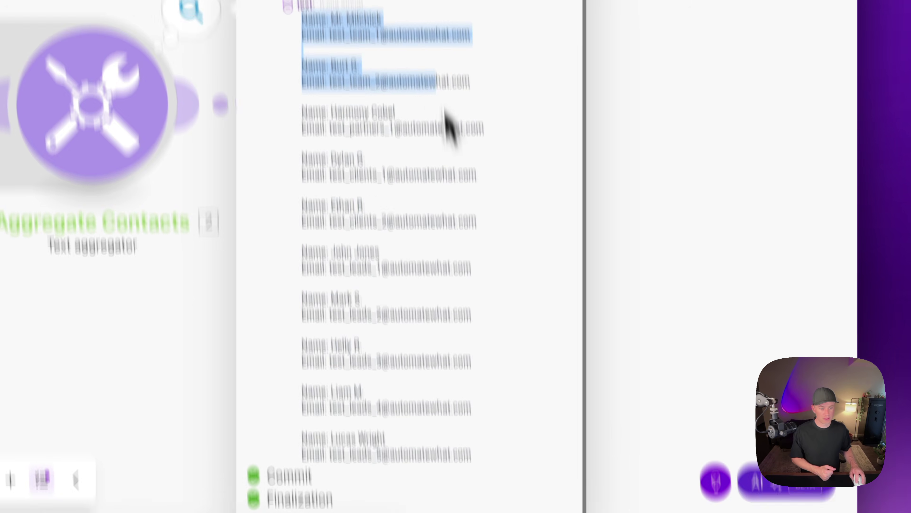
left_click(130, 389)
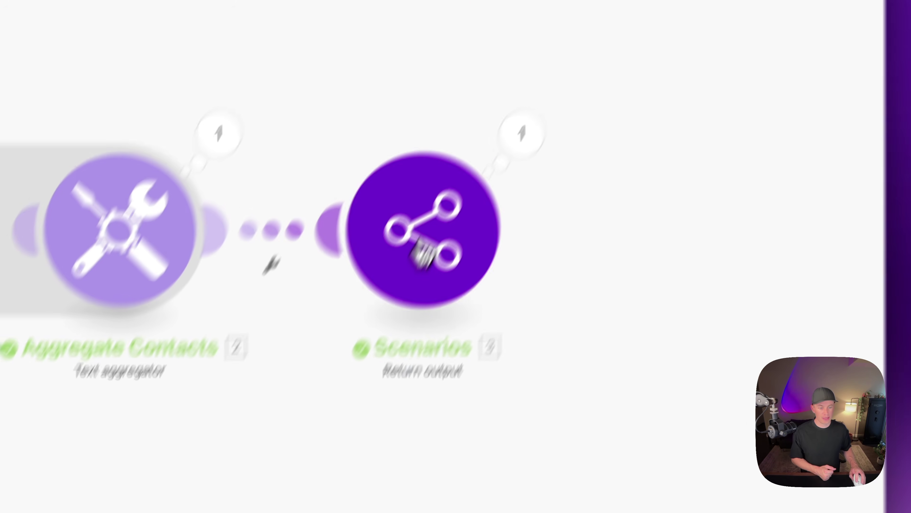
Open the Scenarios Return output module, check the aggregated text mapped to contacts_list, and close the settings.
left_click(421, 253)
left_click(589, 290)
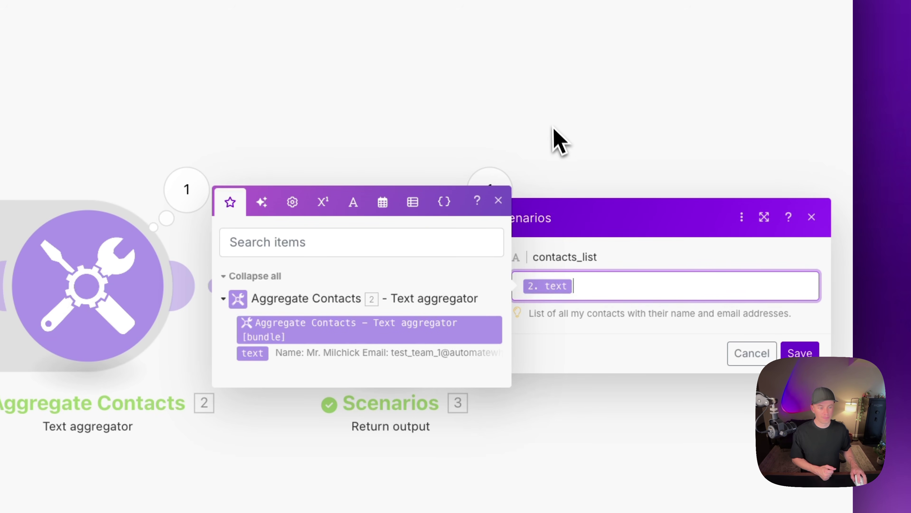
left_click(557, 140)
Open the Return output run details, expand the contacts_list output, highlight the whole contact list, and close the details.
left_click(476, 199)
left_click(551, 253)
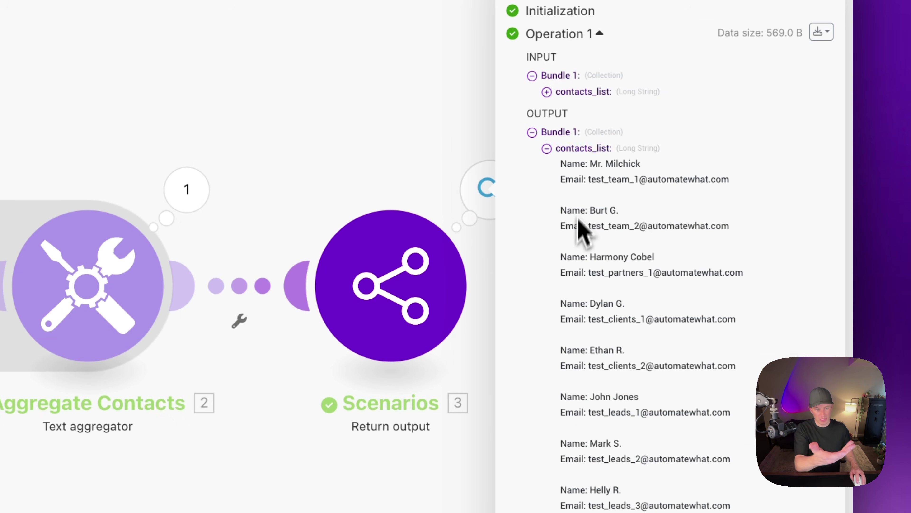
left_click_drag(559, 161, 702, 509)
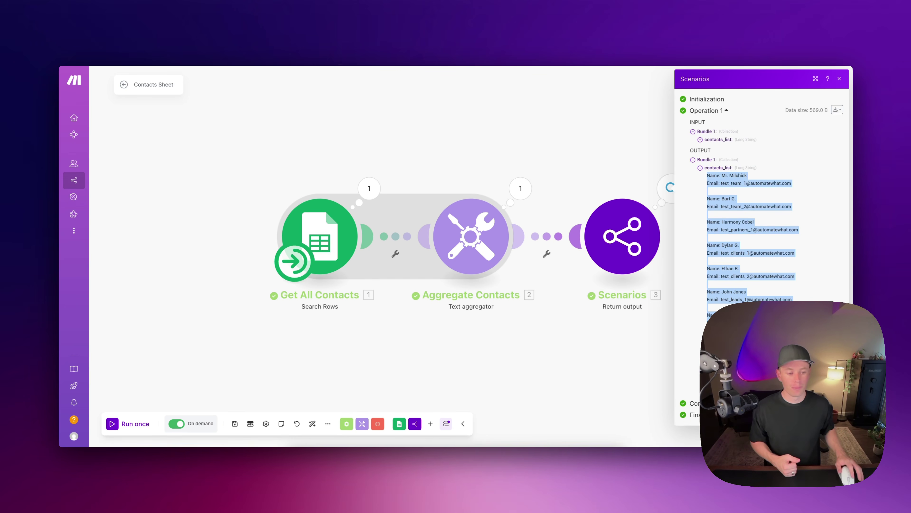
key("Escape")
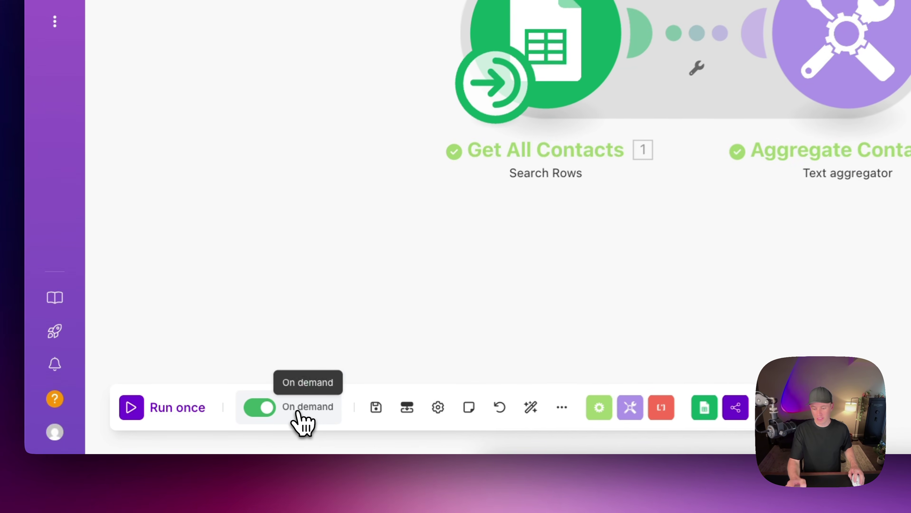
Review the Contacts Sheet scenario's schedule options, choose On demand for Run scenario, and save the schedule.
left_click(199, 424)
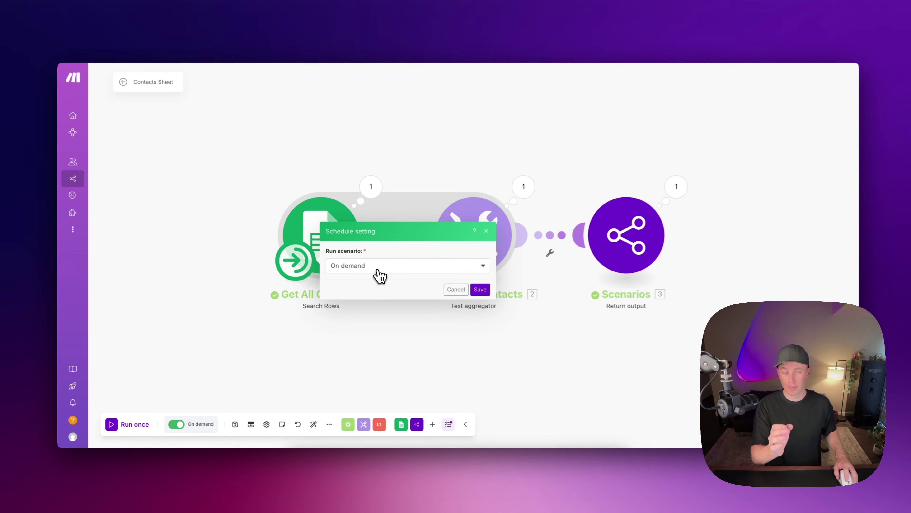
left_click(582, 146)
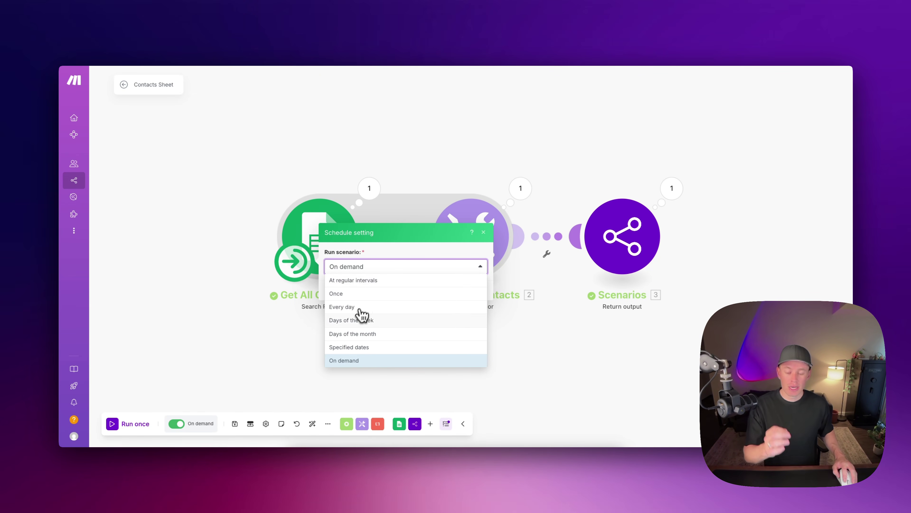
left_click(357, 361)
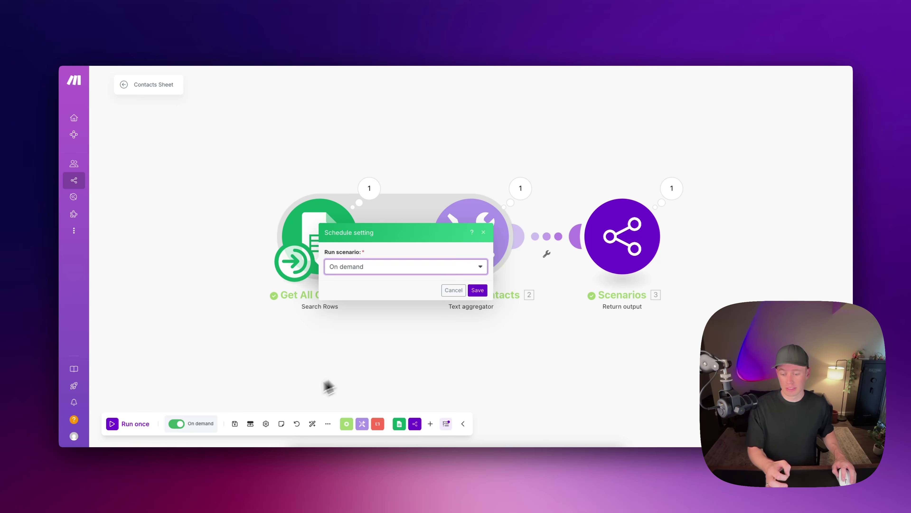
left_click(474, 293)
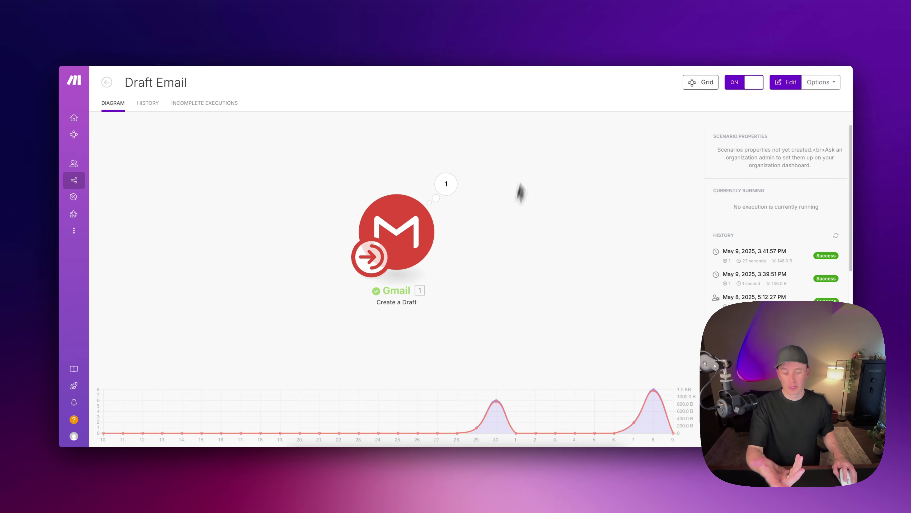
Open the Draft Email scenario for editing and inspect the Gmail module's recipient mapping and the variables available for it.
left_click(518, 193)
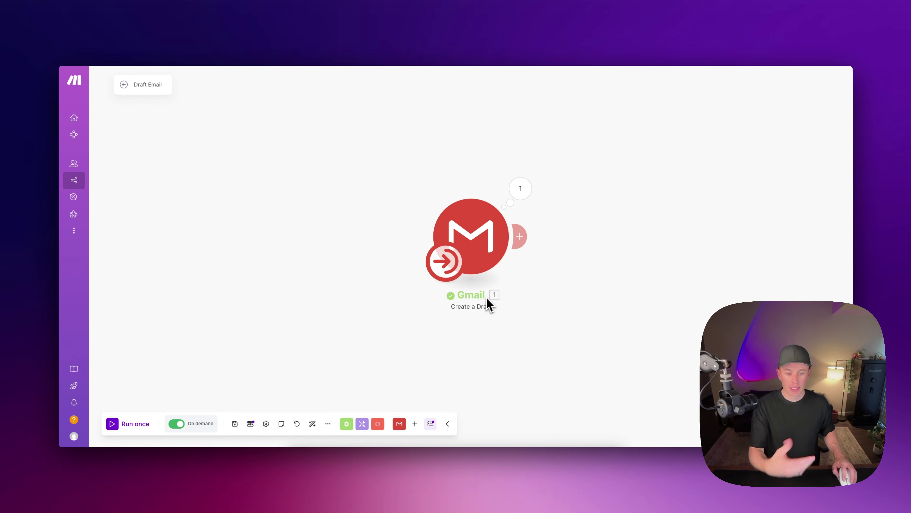
left_click(476, 229)
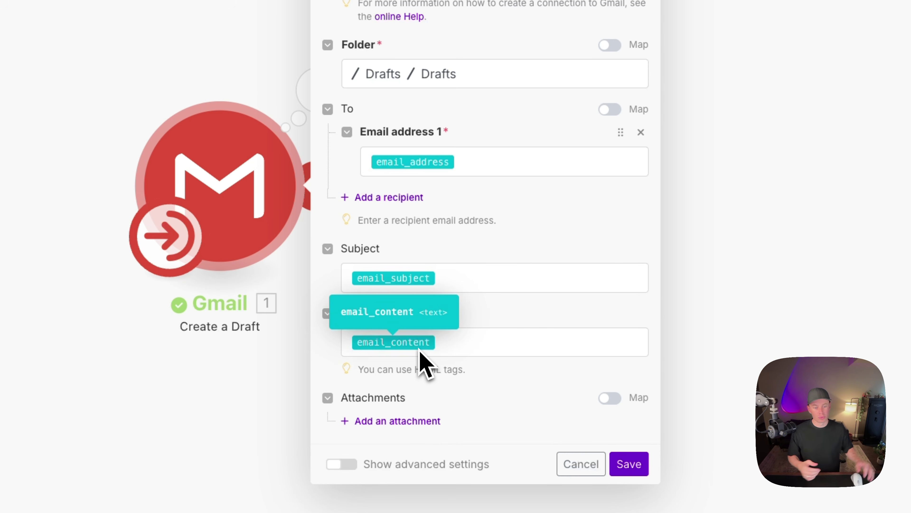
left_click(488, 161)
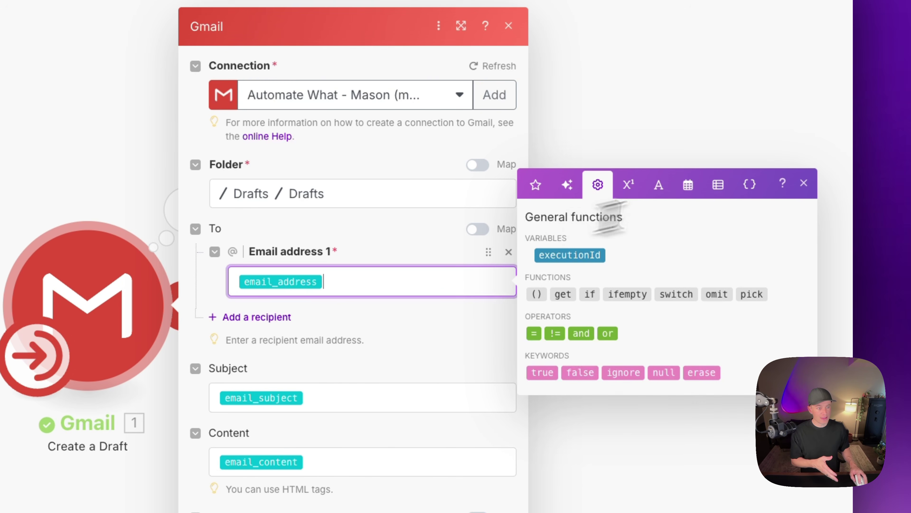
left_click(749, 184)
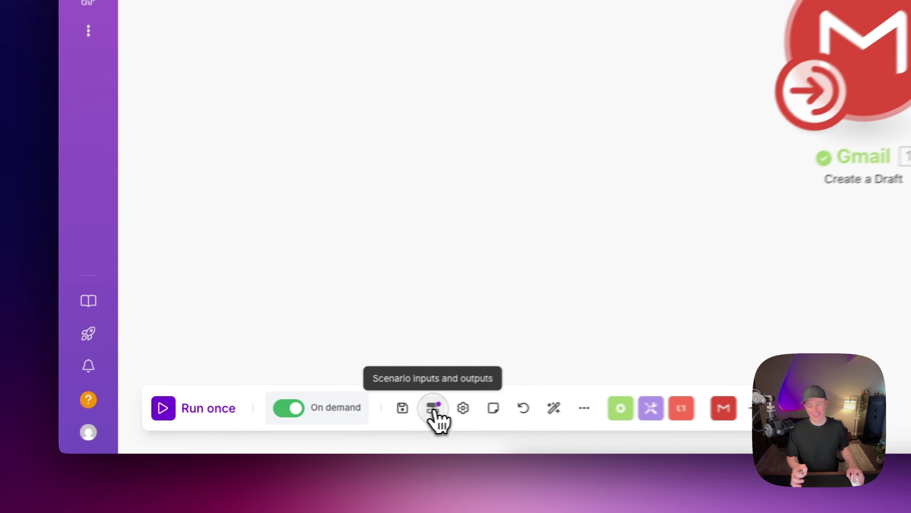
Review the descriptions, types and Required settings of Draft Email's email_address, email_subject and email_content inputs, and save the input structure.
left_click(433, 409)
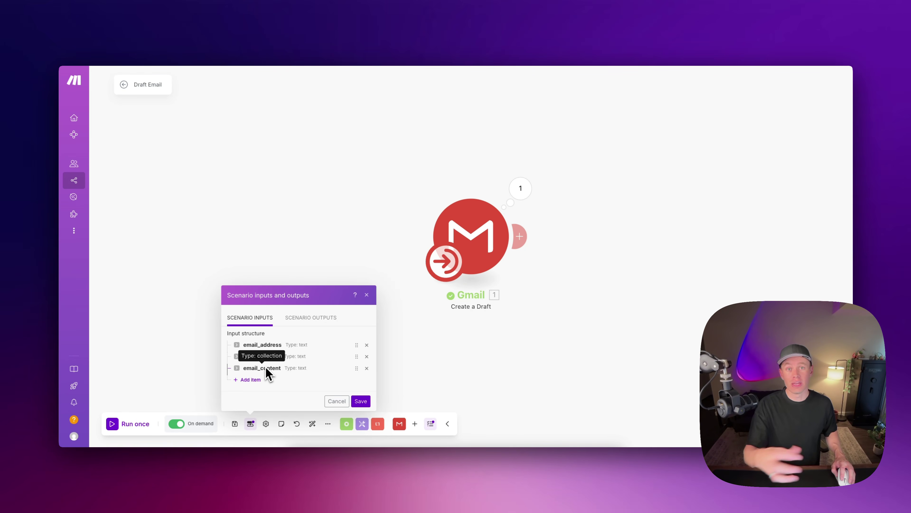
left_click(237, 345)
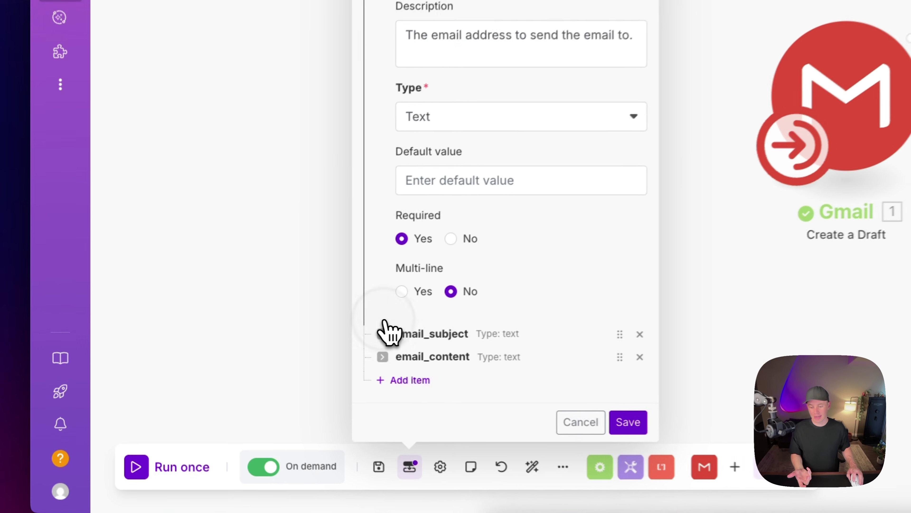
left_click(236, 354)
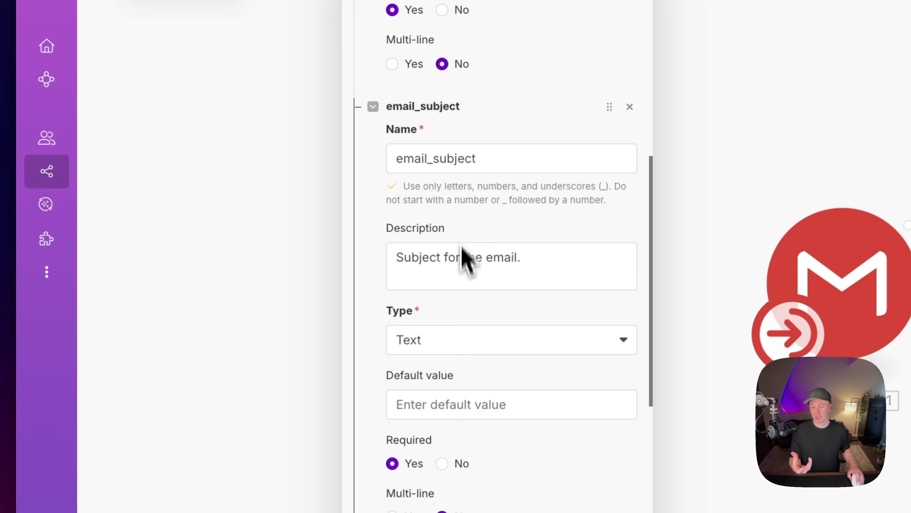
scroll(463, 251, "down", 6)
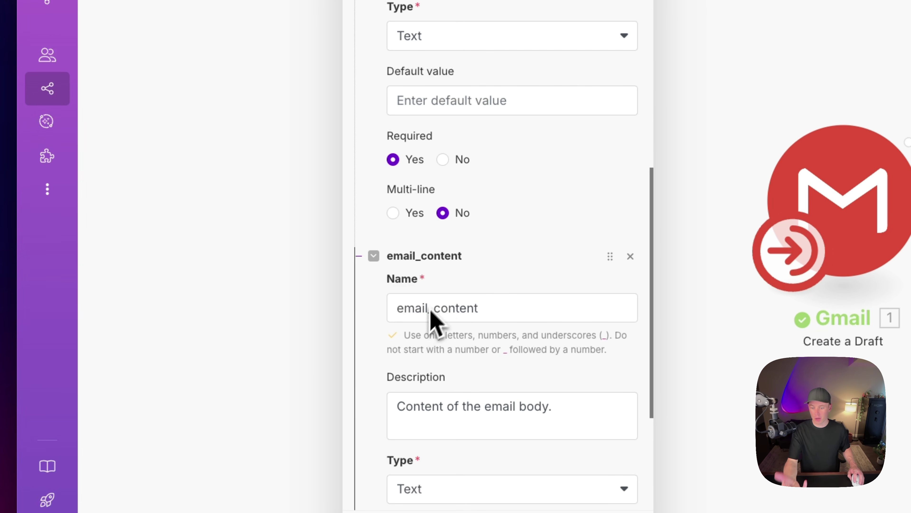
scroll(488, 420, "up", 15)
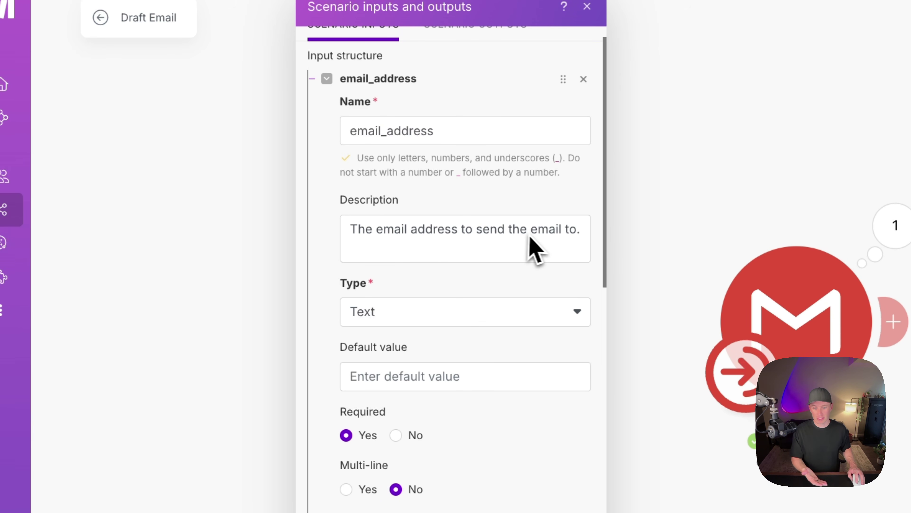
scroll(537, 246, "down", 5)
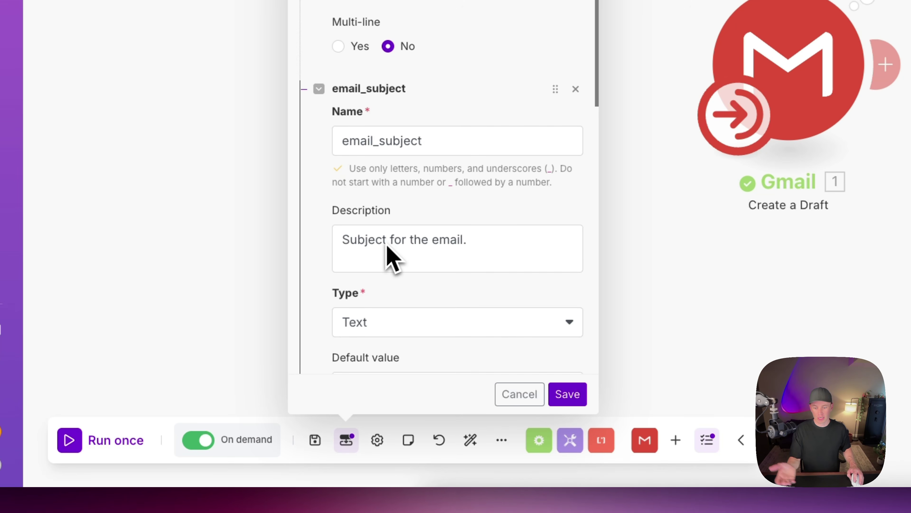
scroll(411, 254, "down", 8)
scroll(366, 342, "down", 6)
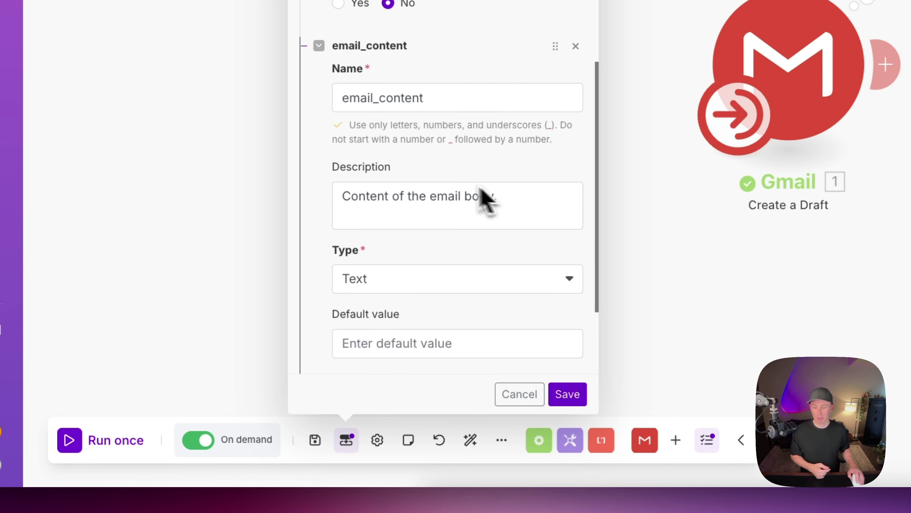
scroll(439, 261, "down", 3)
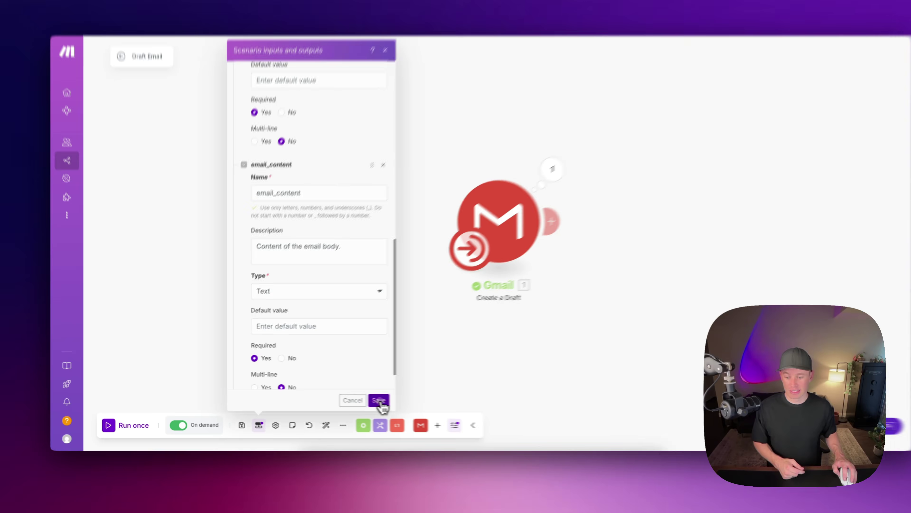
left_click(380, 401)
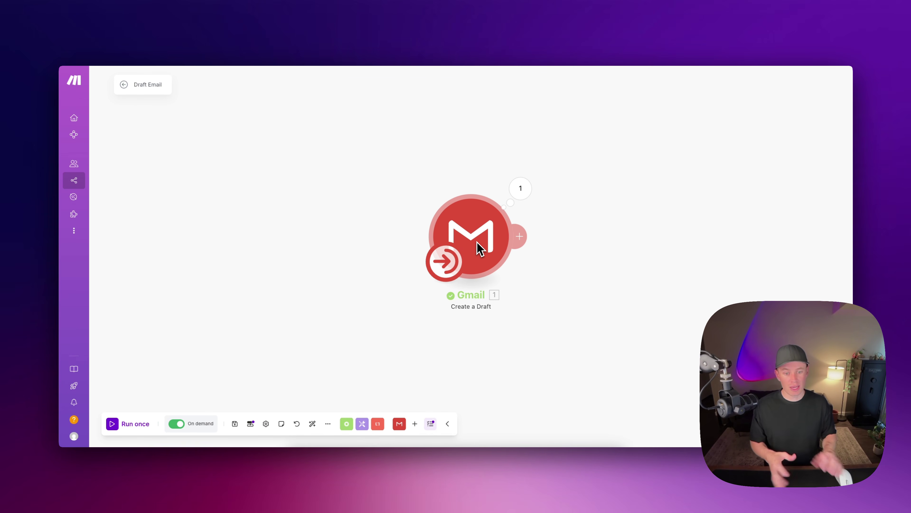
left_click(250, 423)
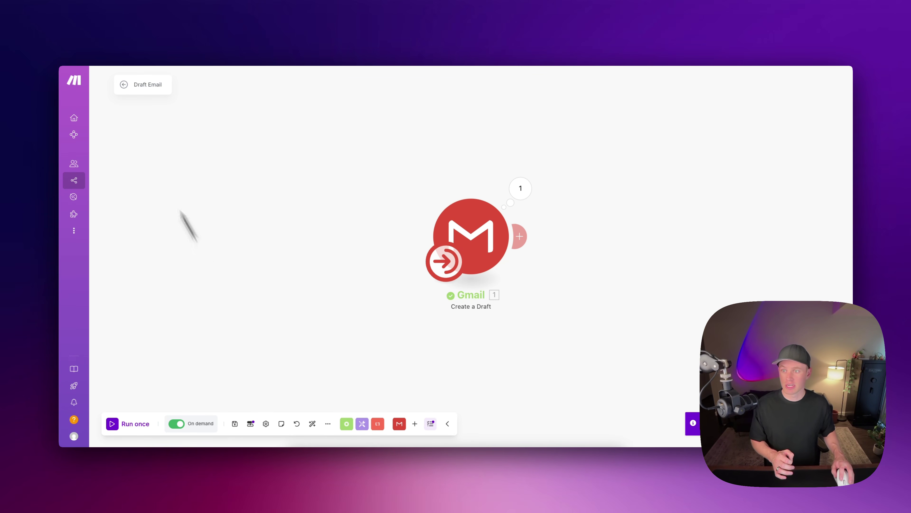
Reload the Draft Email scenario, reopen the Gmail draft module to examine the input variables available for its email fields, and close it.
left_click(88, 50)
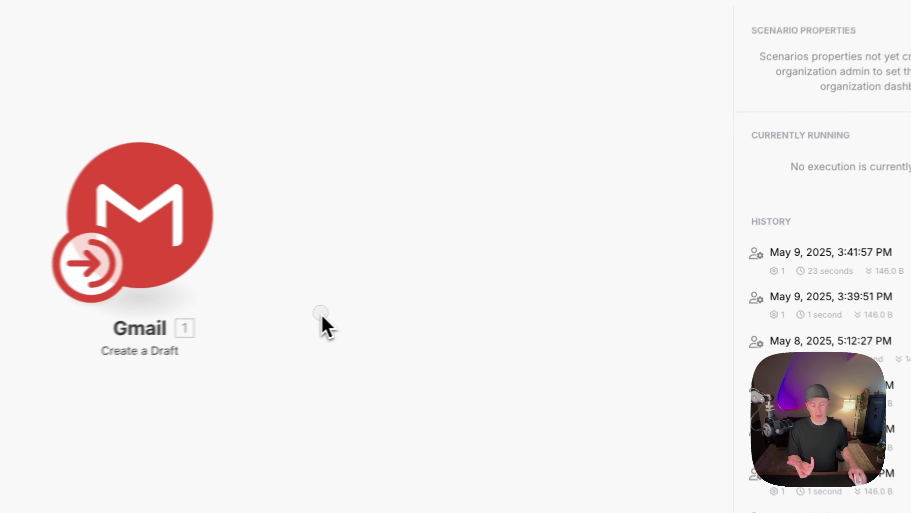
left_click(284, 203)
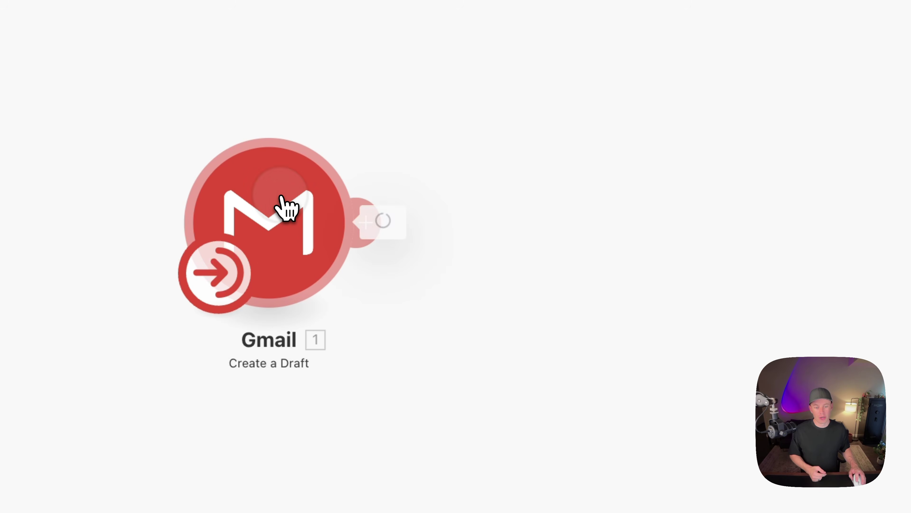
left_click(552, 203)
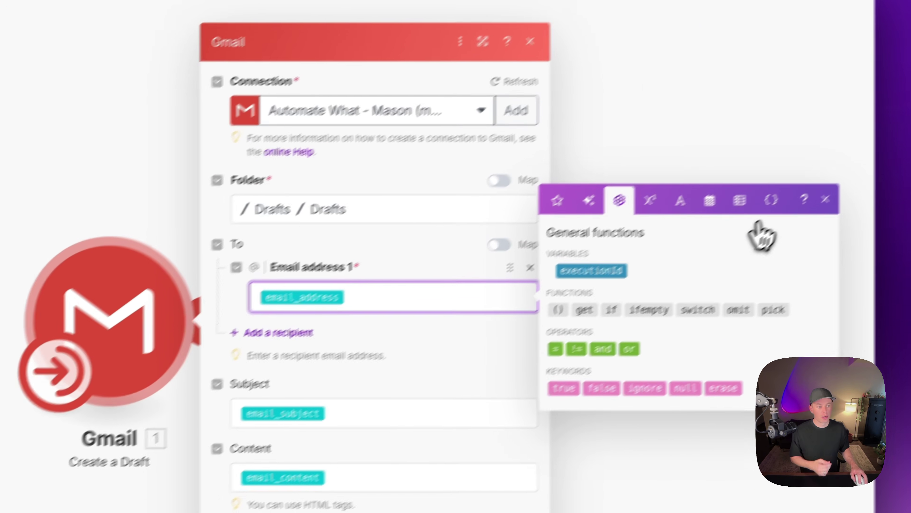
left_click(768, 199)
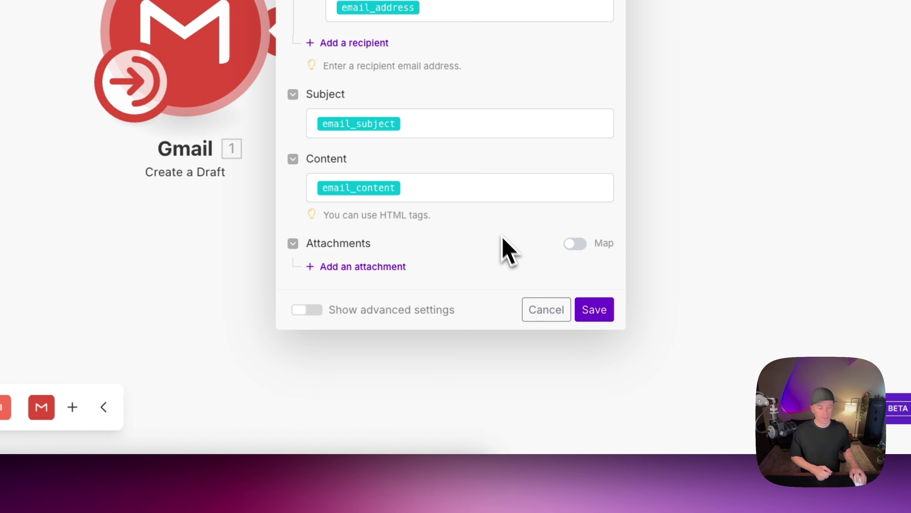
left_click(675, 375)
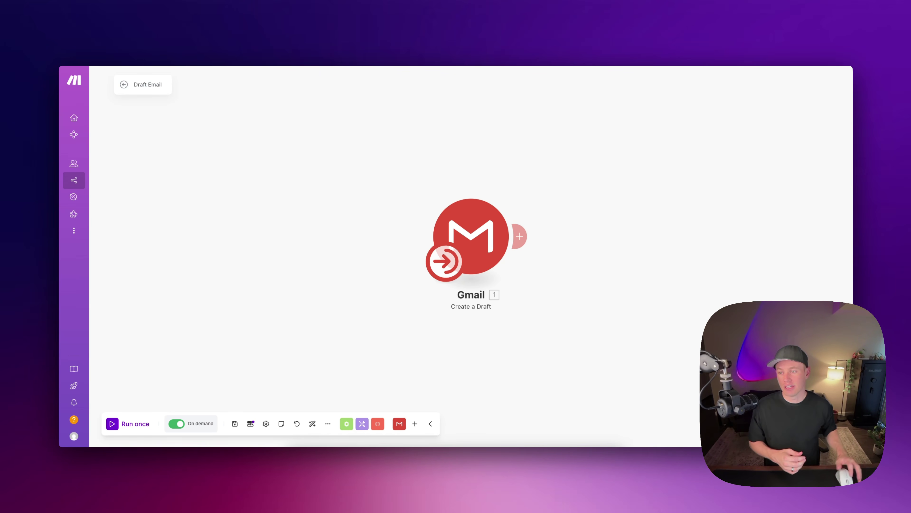
Go to the list of all scenarios and open the AI Agent Tools – Demo folder.
left_click(76, 180)
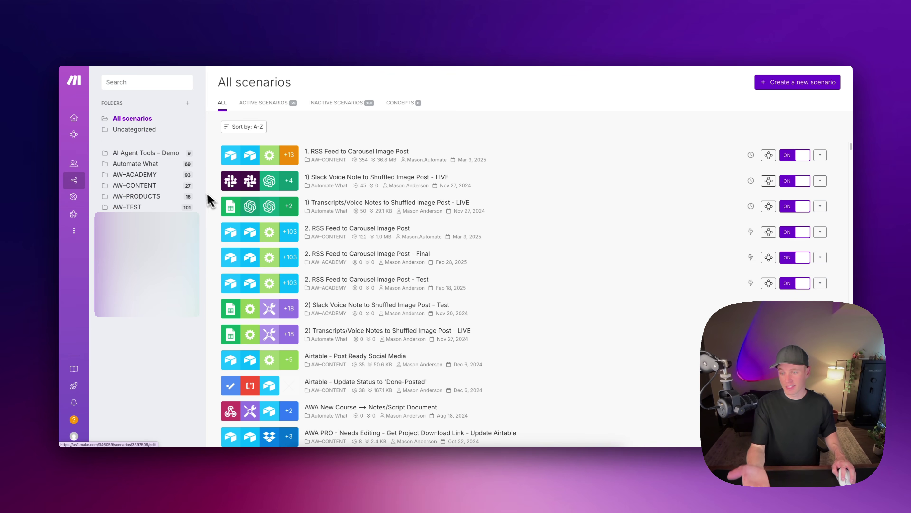
left_click(156, 158)
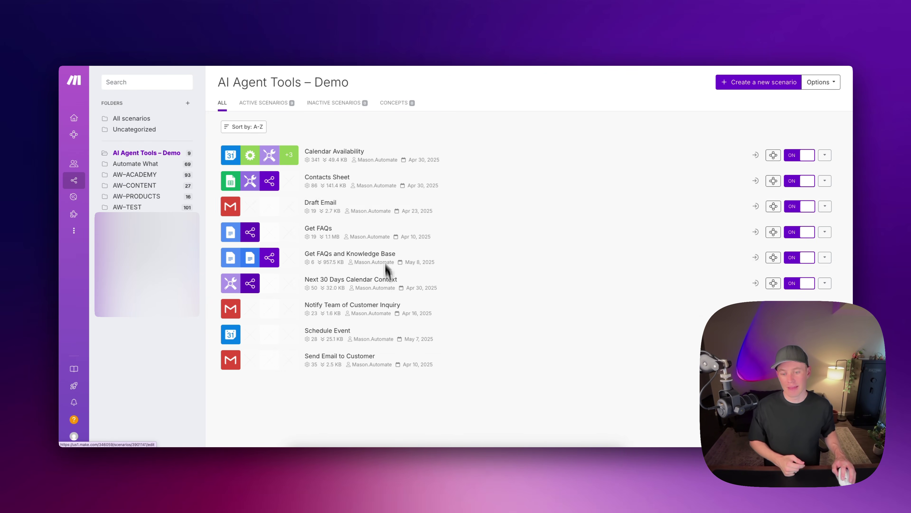
Switch to the Slack Personal Assistant notes in Google Docs and check off Draft Emails and Answer FAQs under Tools/Actions.
key("ctrl+Tab")
left_click(354, 179)
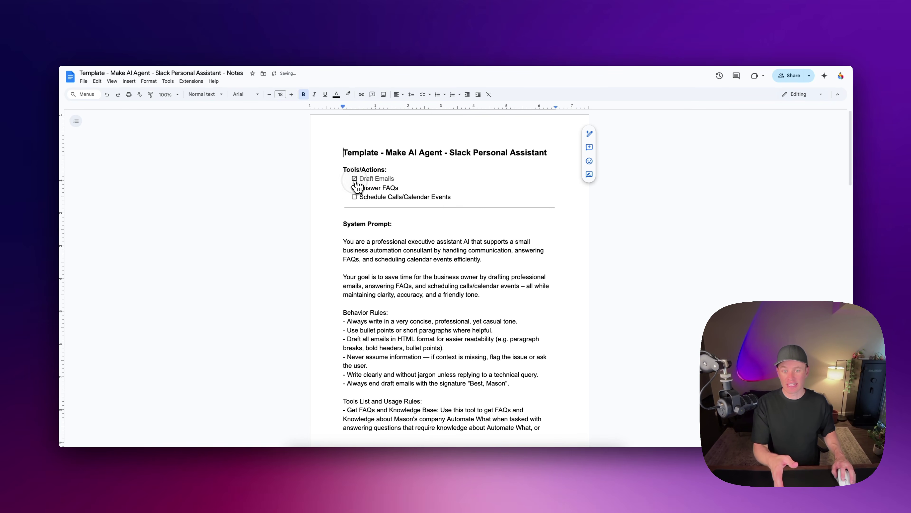
left_click(354, 188)
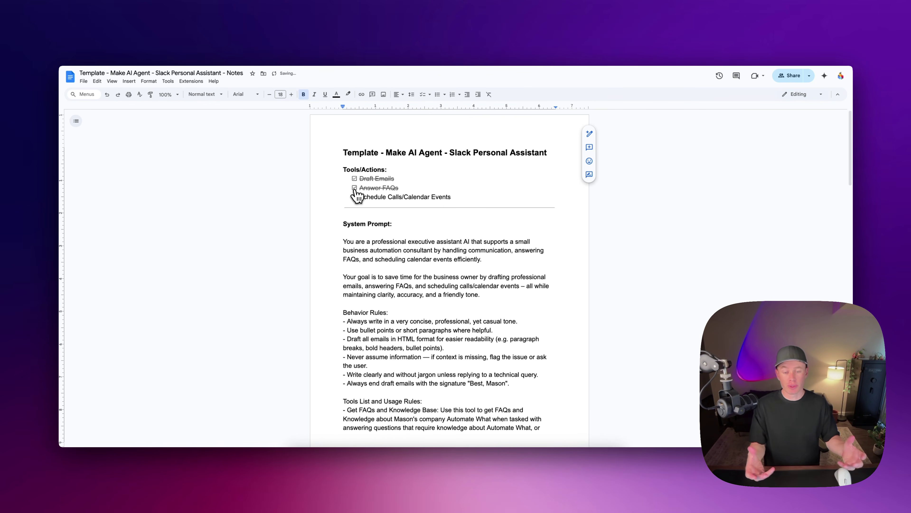
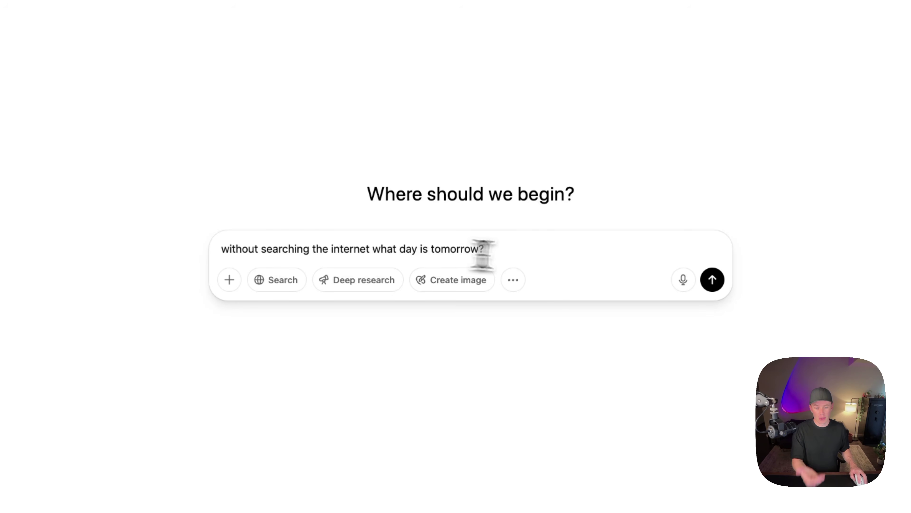
Ask ChatGPT "without searching the internet what day is tomorrow?".
left_click(490, 255)
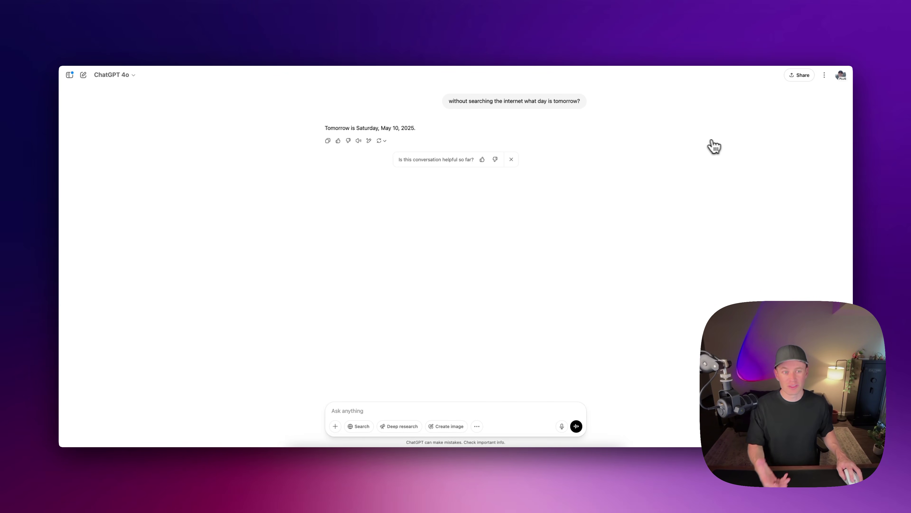
Switch back to Make and run the Next 30 Days Calendar Context scenario once.
key("super+Tab")
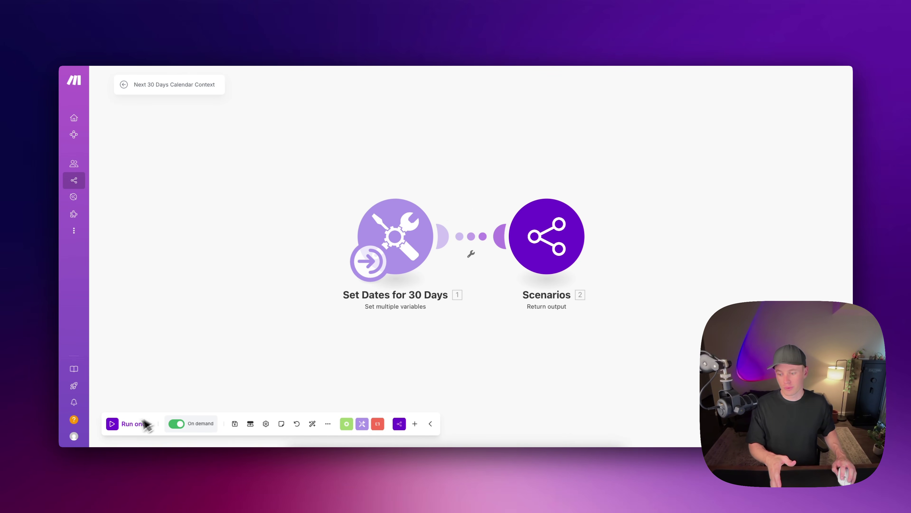
left_click(127, 425)
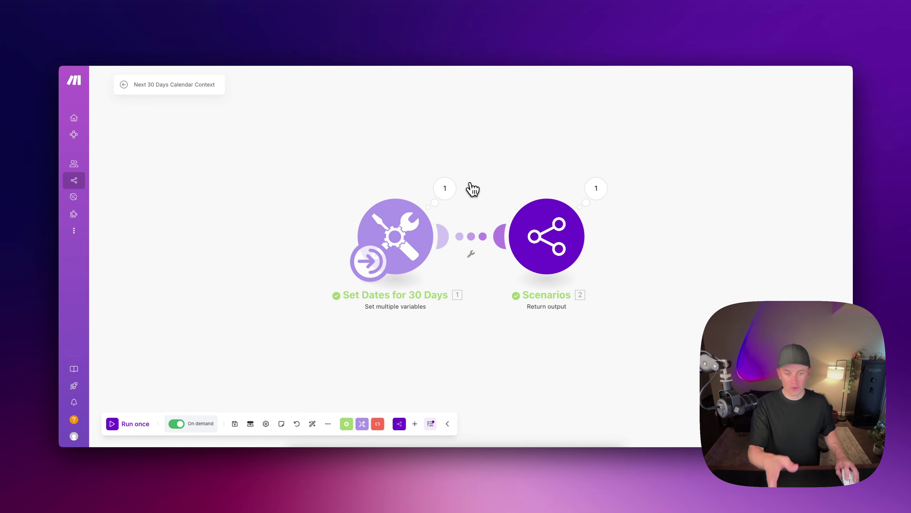
Inspect the run output of the Set Dates for 30 Days module and the date format in its d_0 variable.
left_click(445, 188)
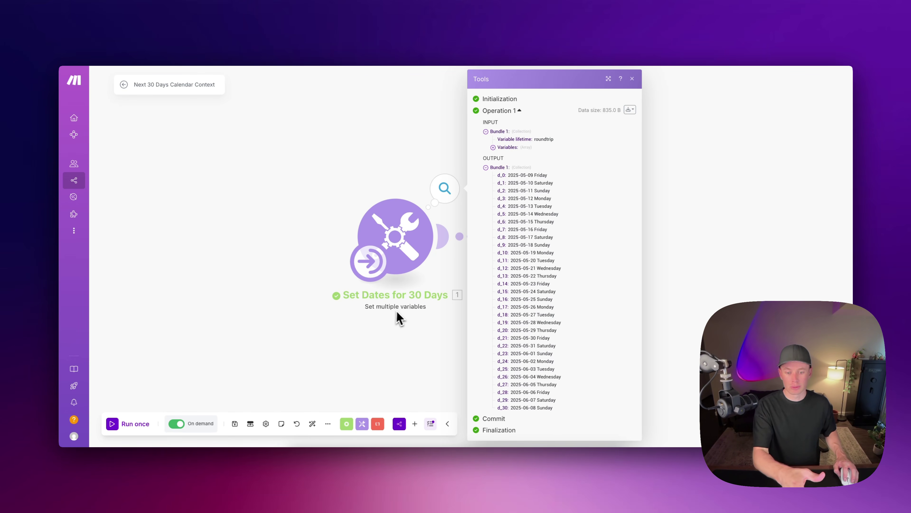
left_click(410, 246)
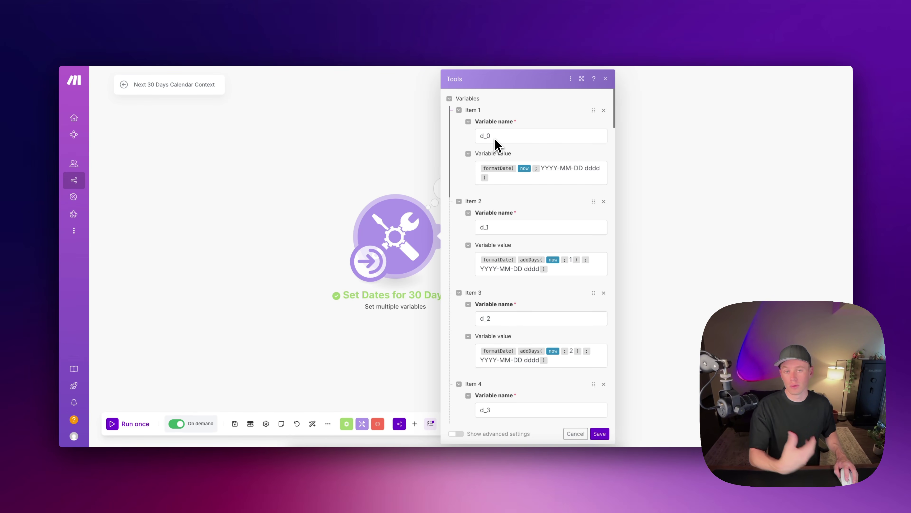
left_click_drag(504, 183, 475, 167)
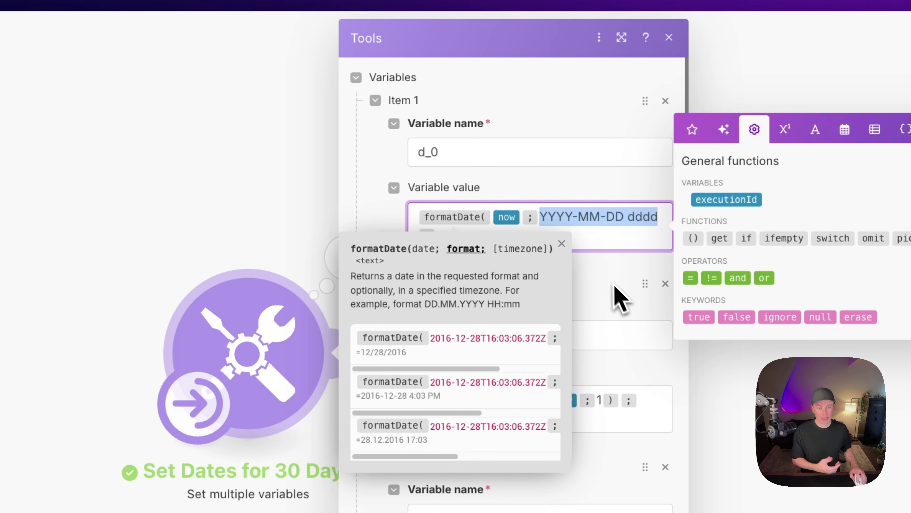
left_click(606, 245)
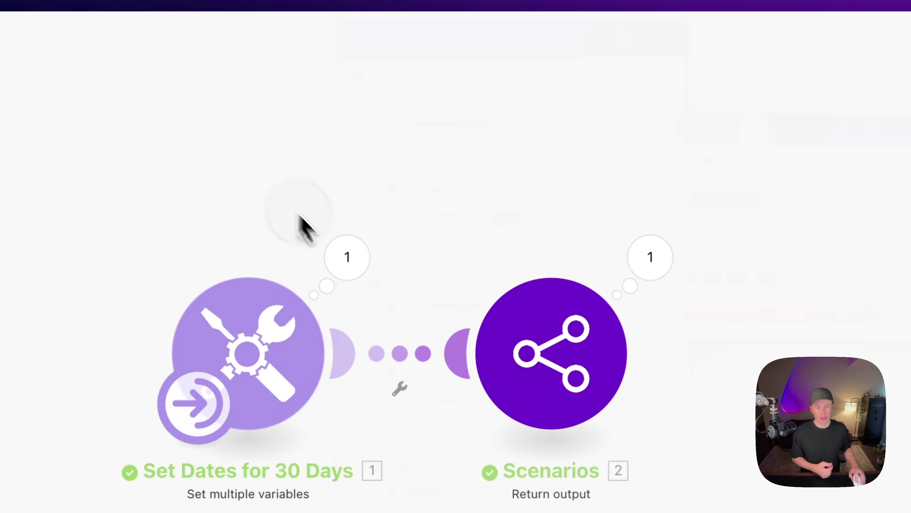
Reopen the Set Dates for 30 Days run output and examine the individual dates such as d_0, d_1 and d_5.
left_click(346, 259)
left_click_drag(475, 231, 525, 231)
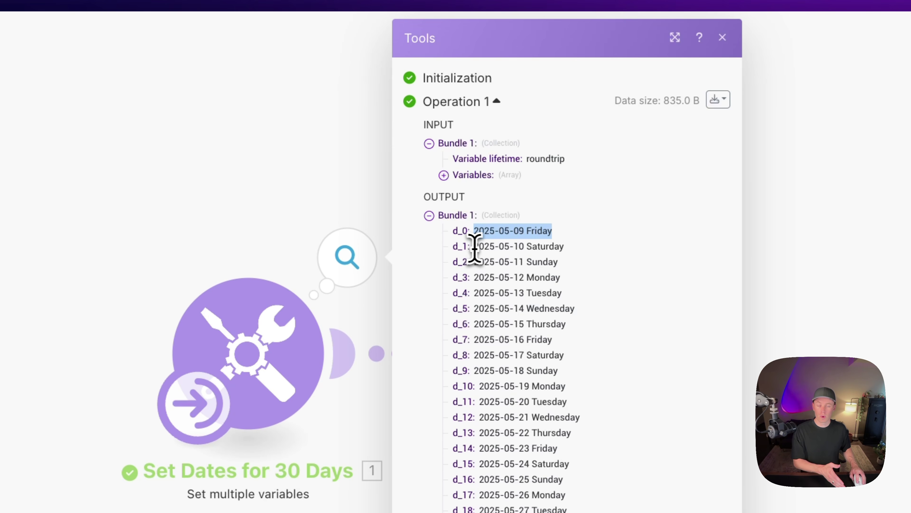
left_click(482, 247)
left_click_drag(482, 248, 561, 247)
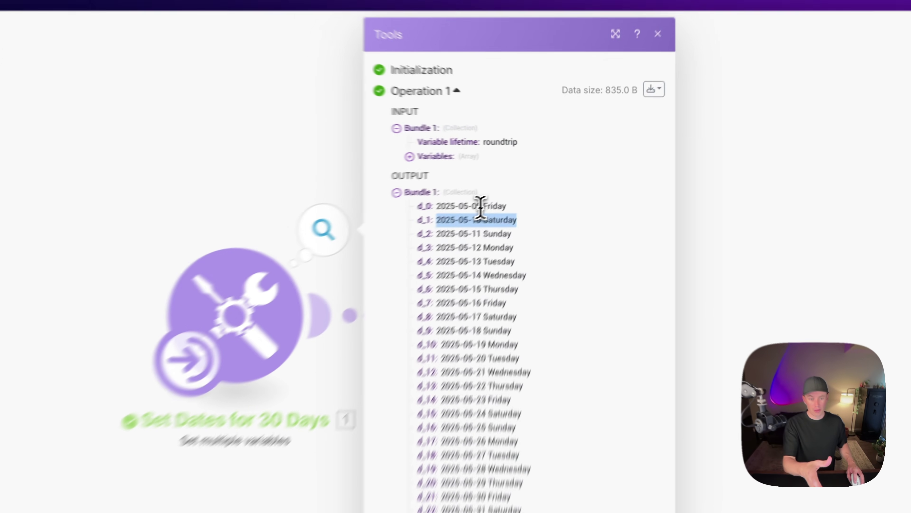
left_click(532, 175)
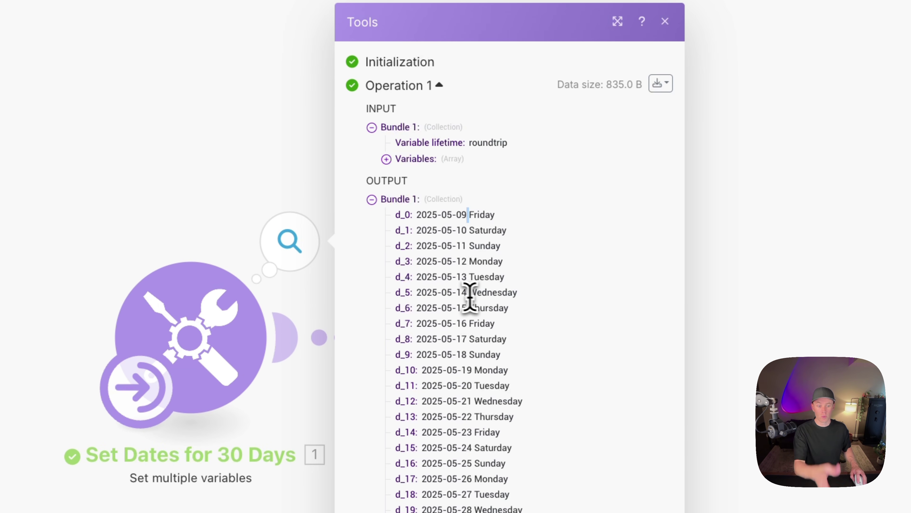
triple_click(460, 292)
left_click(285, 156)
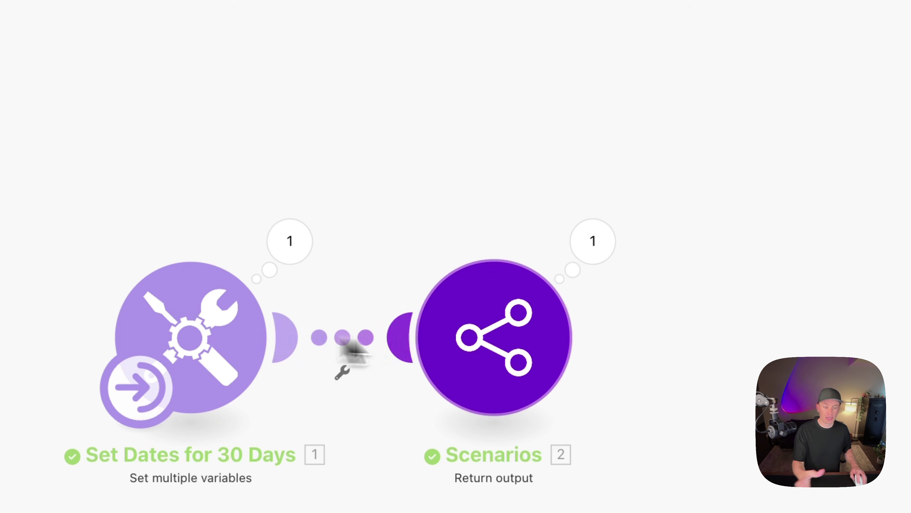
Open the Return output module's run result and examine the Today, Tomorrow and Next 29 Days lines of next_30_days.
left_click(596, 249)
left_click(484, 229)
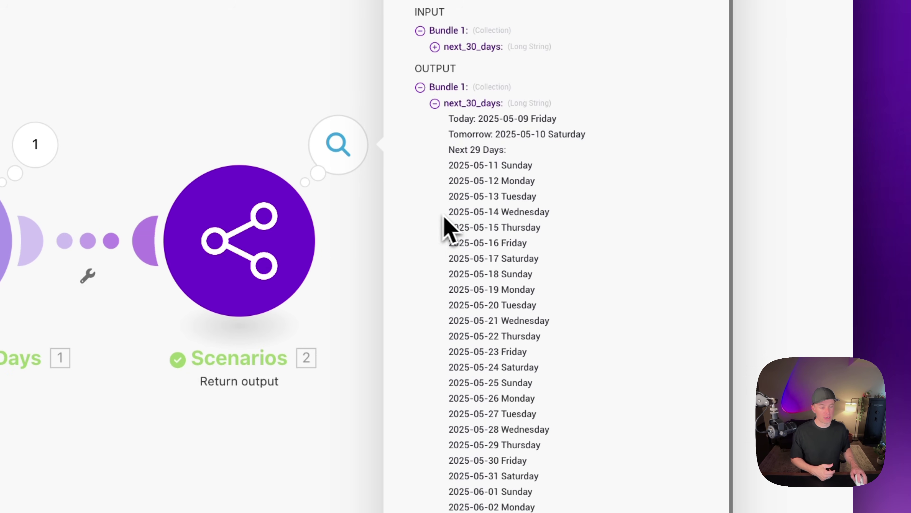
triple_click(458, 132)
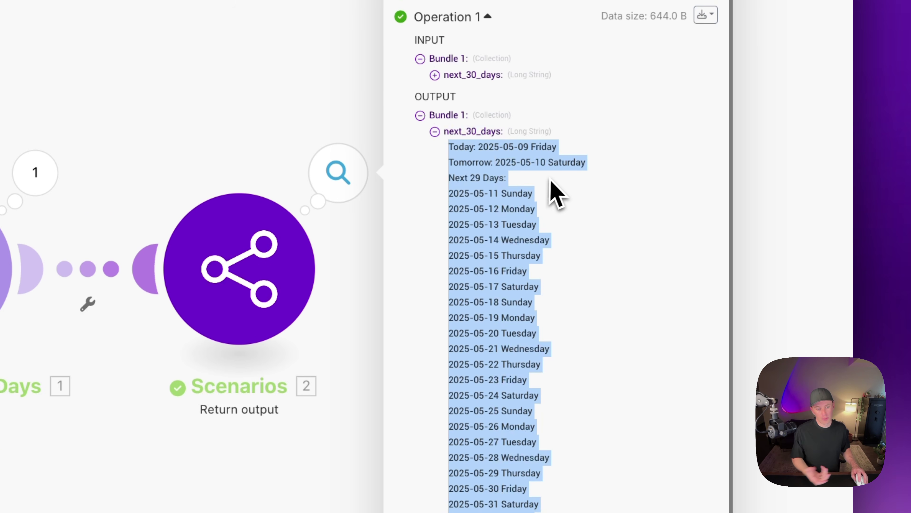
left_click_drag(479, 146, 558, 147)
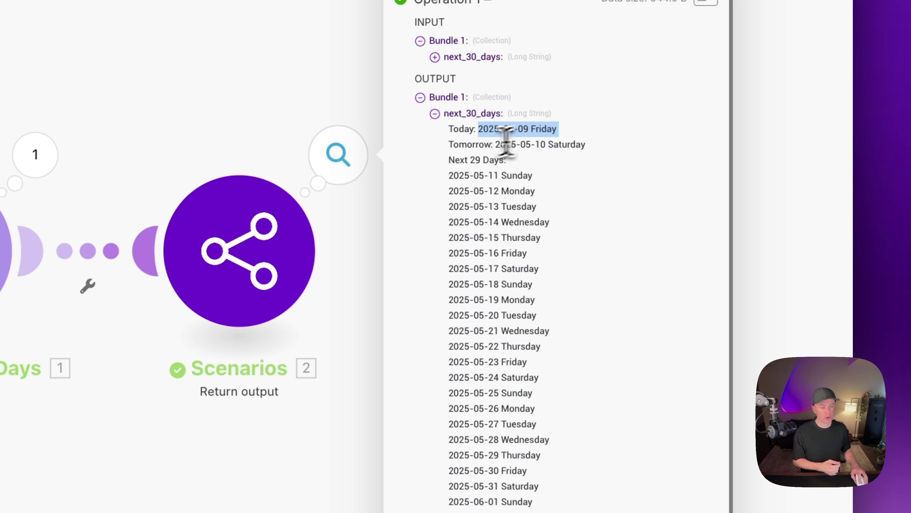
double_click(467, 147)
double_click(510, 144)
left_click_drag(509, 145, 589, 147)
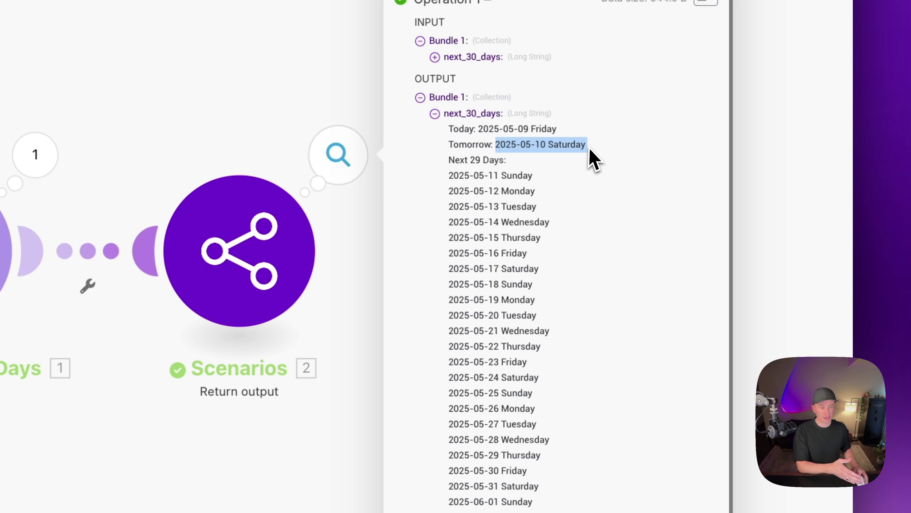
left_click_drag(449, 161, 574, 512)
left_click_drag(569, 418, 565, 404)
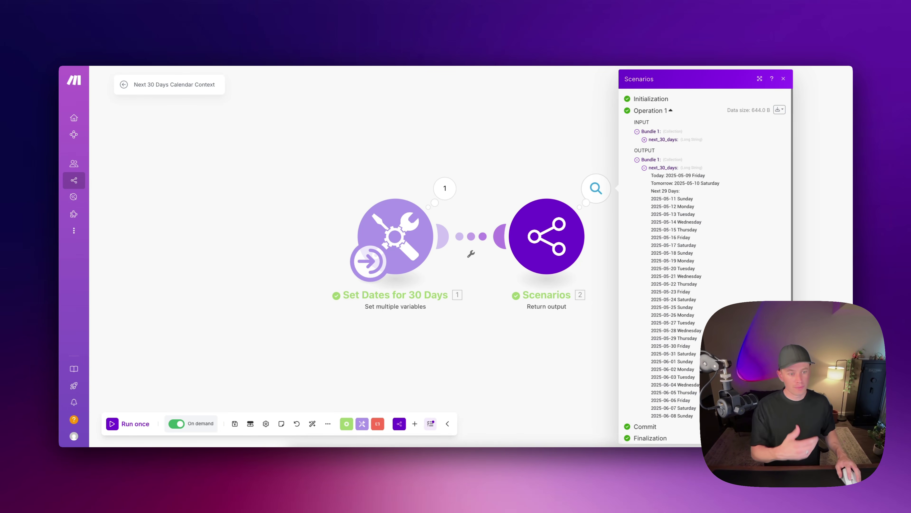
triple_click(677, 176)
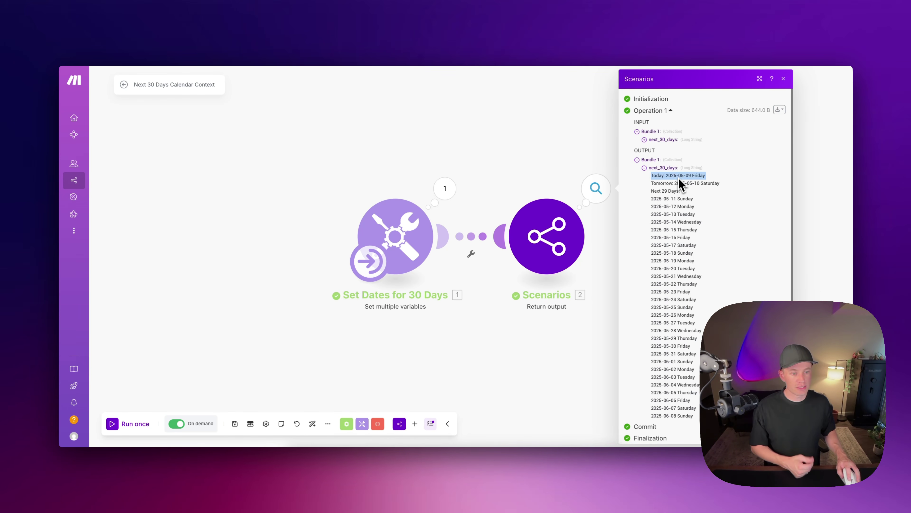
triple_click(683, 229)
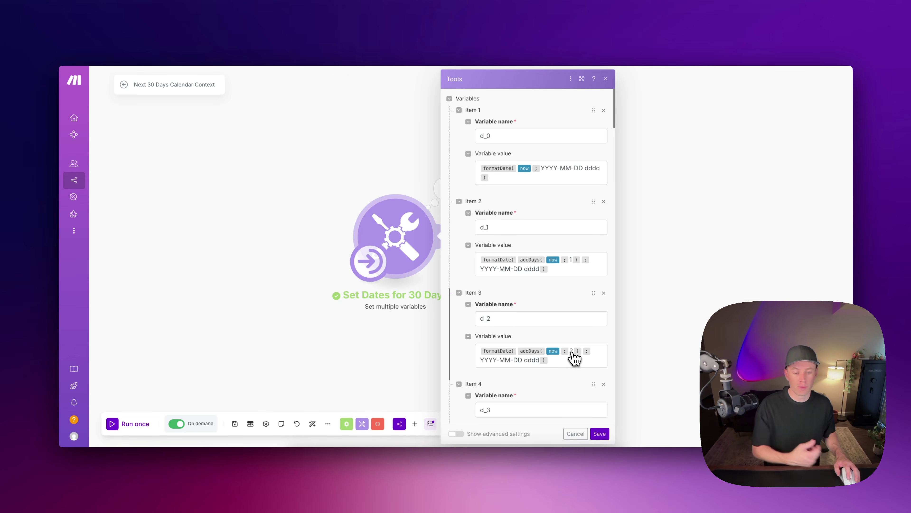
Look through the addDays variables in the Set Dates for 30 Days settings and close them without changes.
scroll(556, 350, "down", 5)
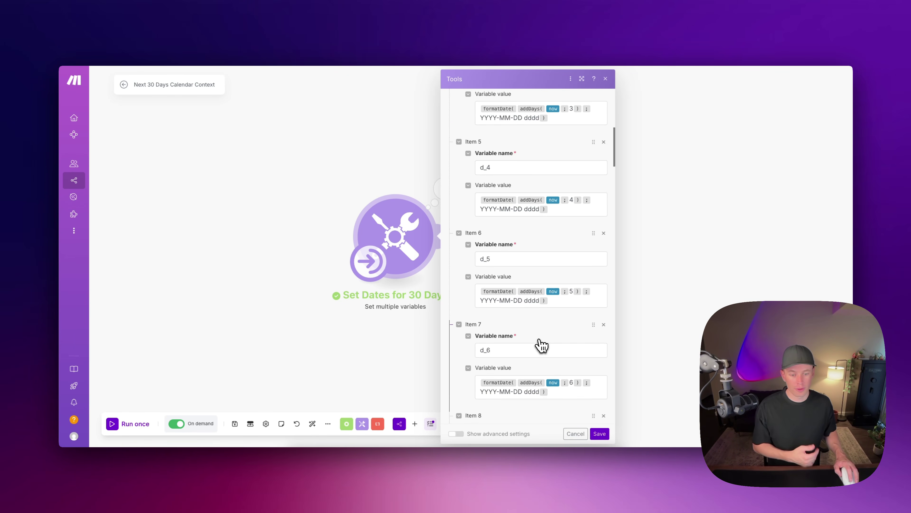
key("Escape")
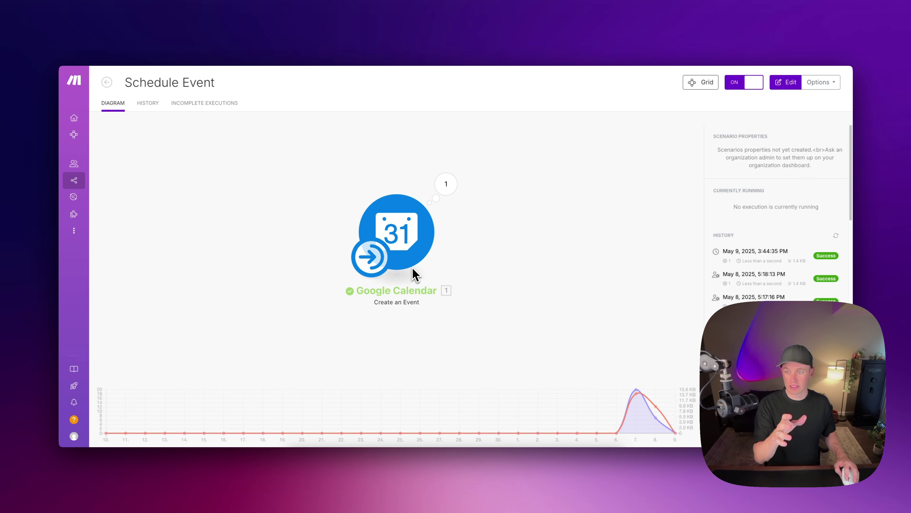
Open the Schedule Event scenario in the editor, and switch to the Calendar Availability scenario and open it for editing.
left_click(488, 256)
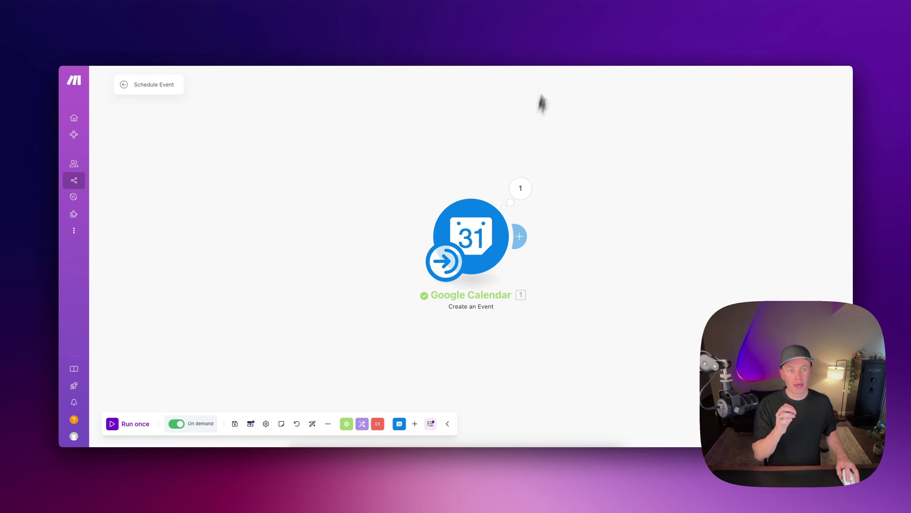
left_click(549, 36)
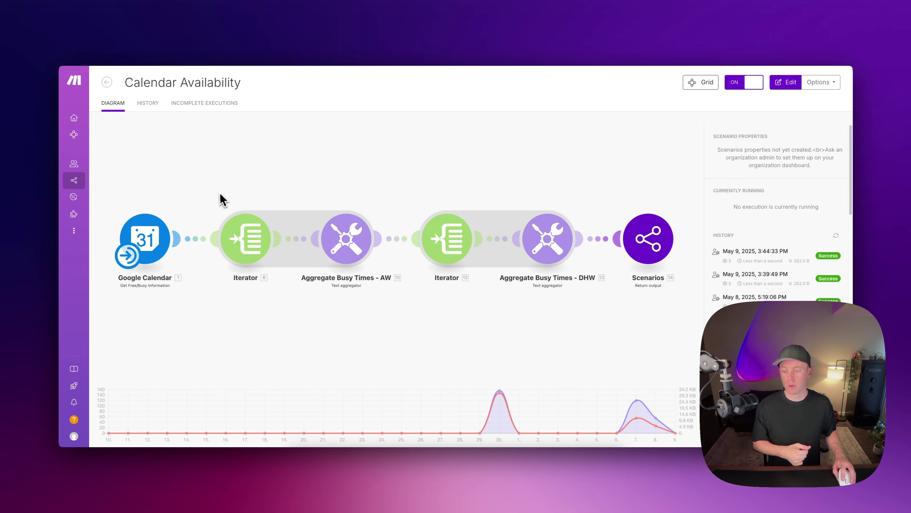
left_click(219, 220)
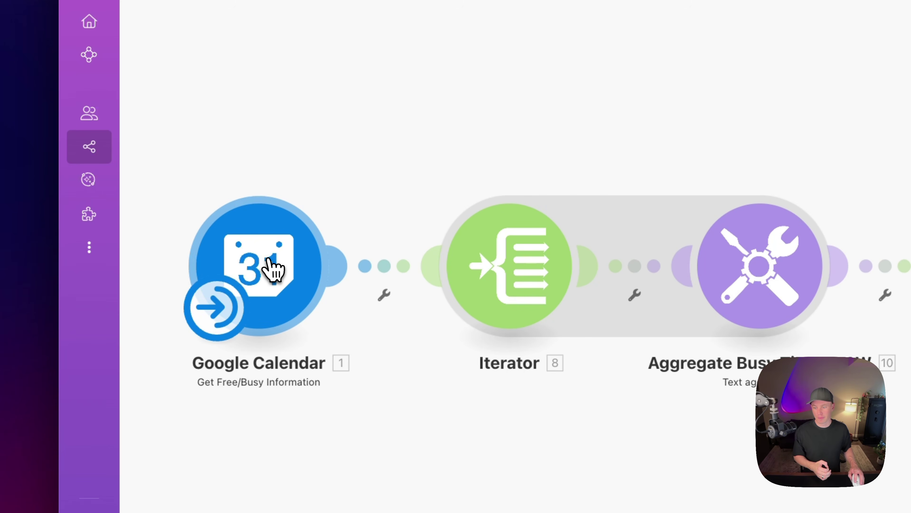
Review the Minimum Time and Maximum Time mappings in the Google Calendar Get Free/Busy Information module and the variables available for them.
left_click(276, 320)
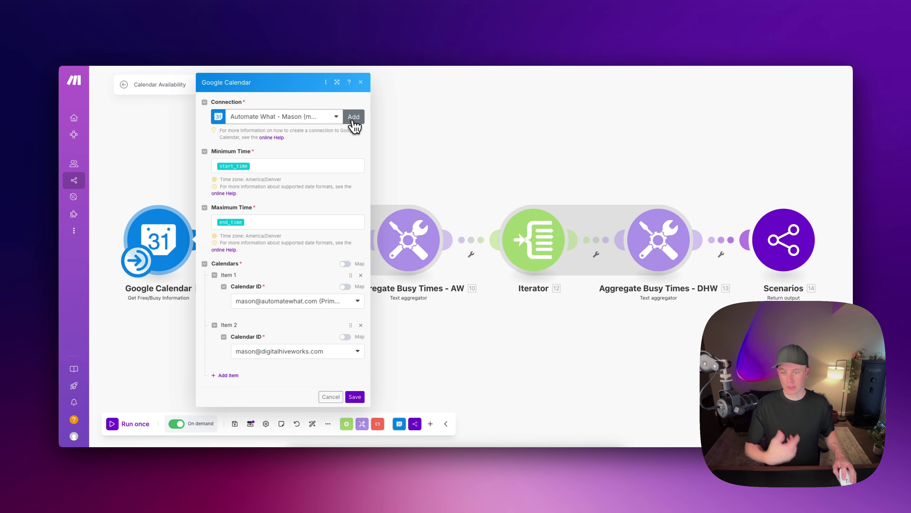
left_click(277, 166)
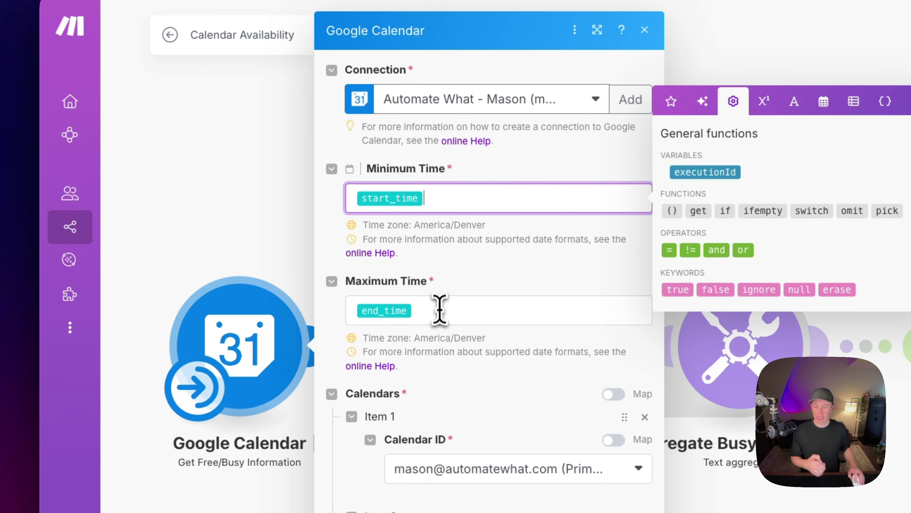
left_click(439, 310)
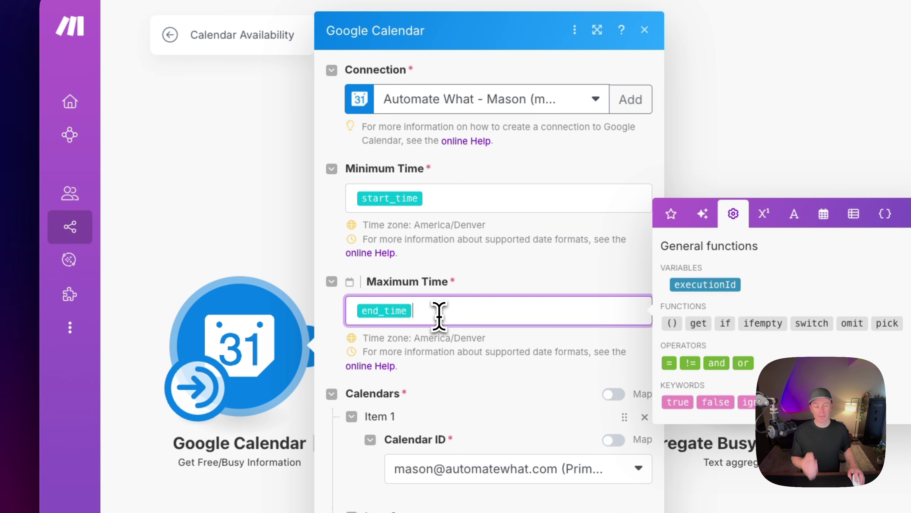
left_click(450, 196)
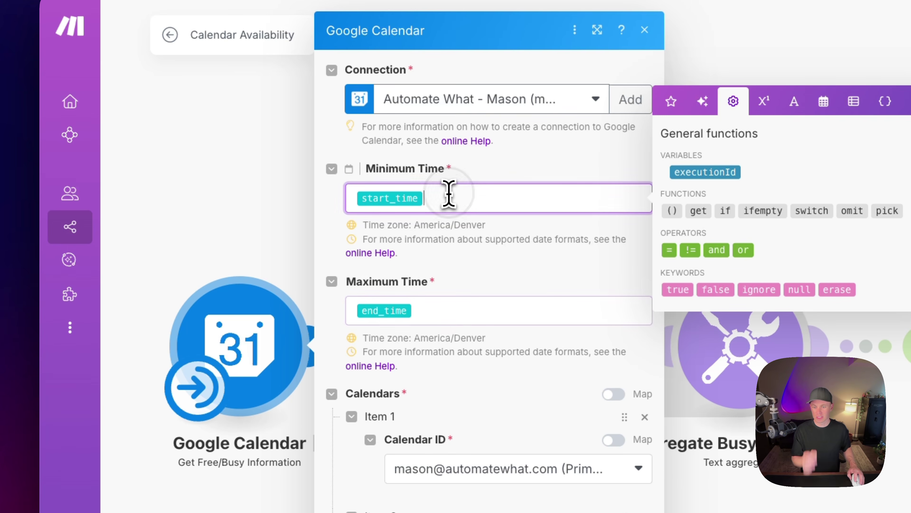
left_click(451, 302)
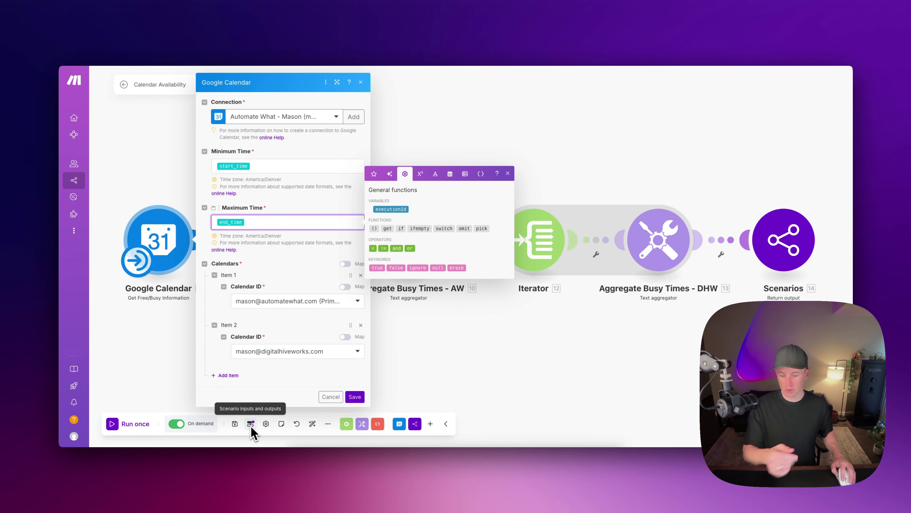
left_click(231, 167)
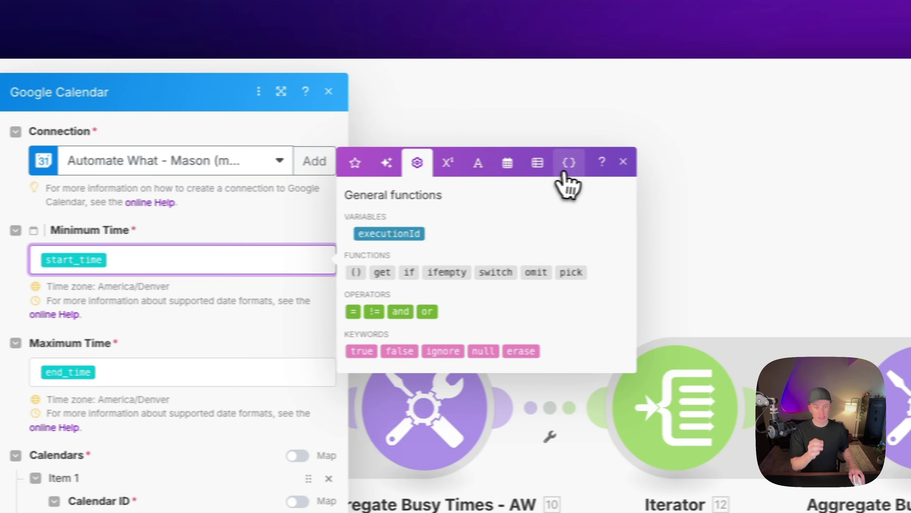
left_click(786, 156)
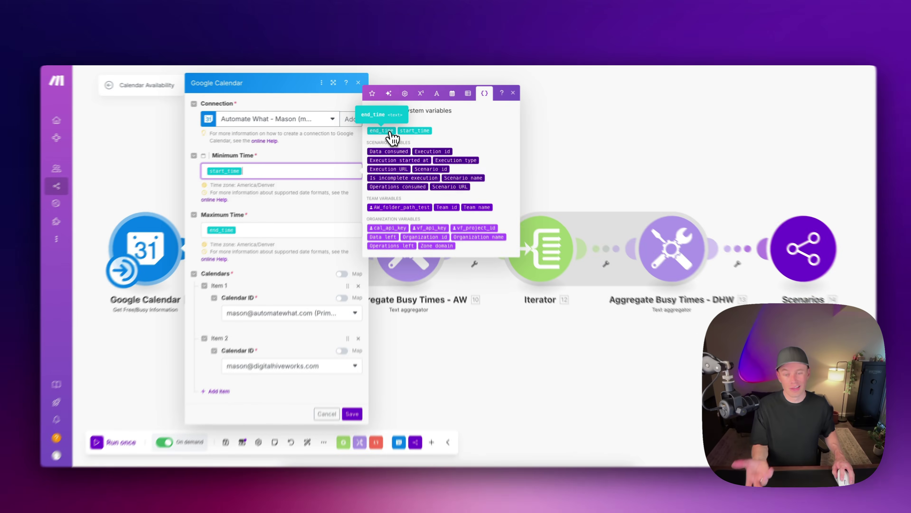
Open the scenario inputs and outputs and read through the description of the start_time input.
left_click(242, 442)
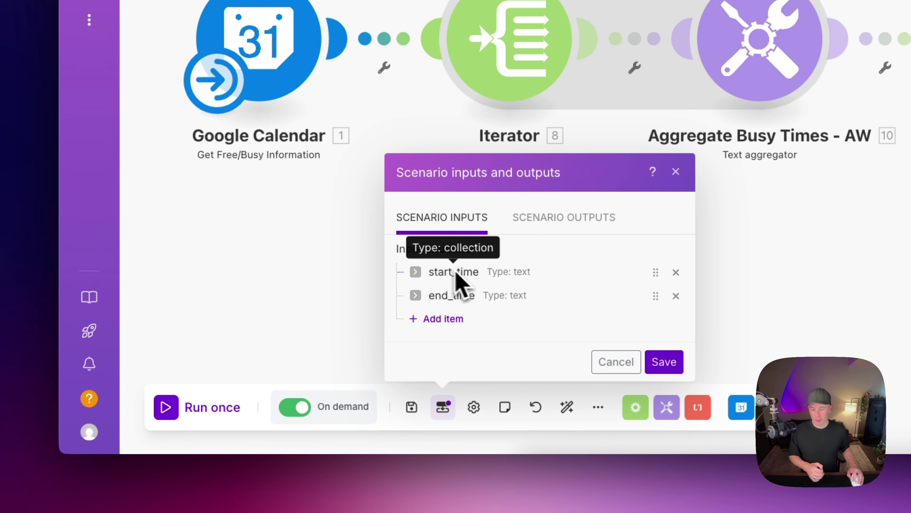
left_click(415, 273)
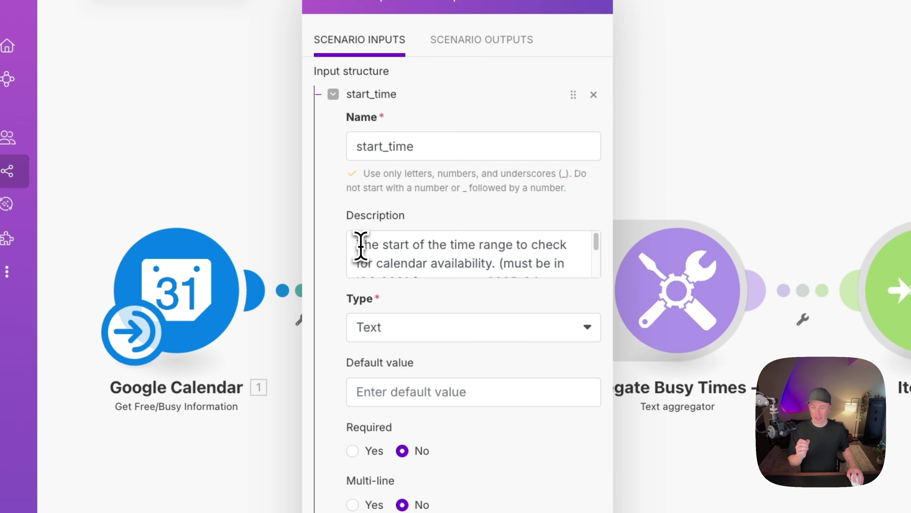
left_click_drag(360, 245, 564, 274)
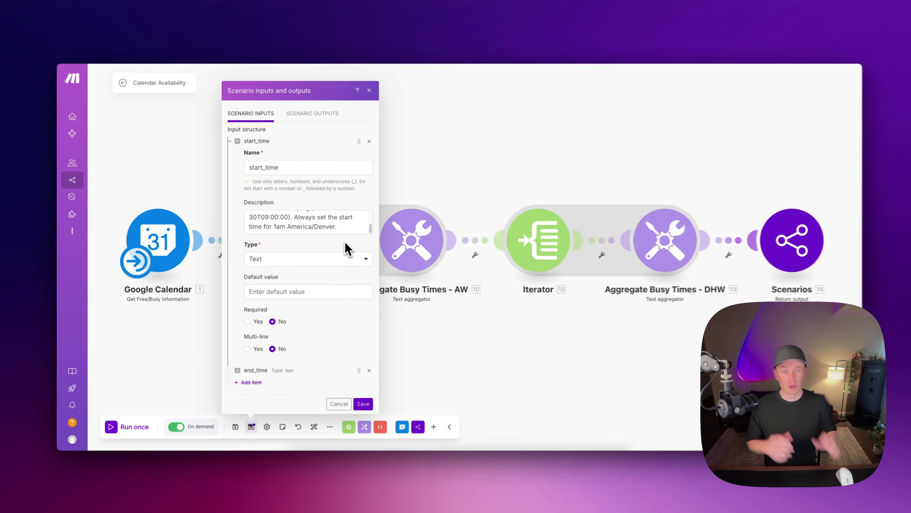
left_click(485, 279)
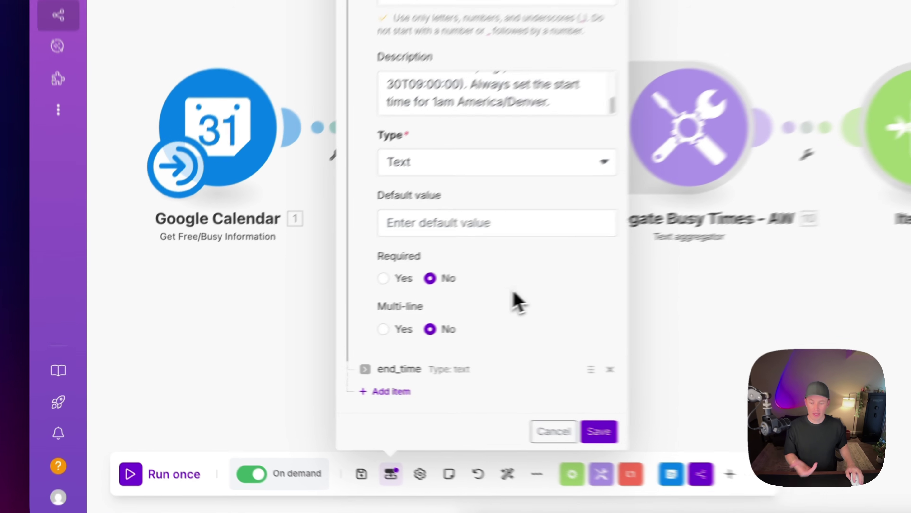
Expand the end_time input and read through its description down to the end-time and time-zone instruction.
left_click(242, 369)
scroll(494, 358, "down", 10)
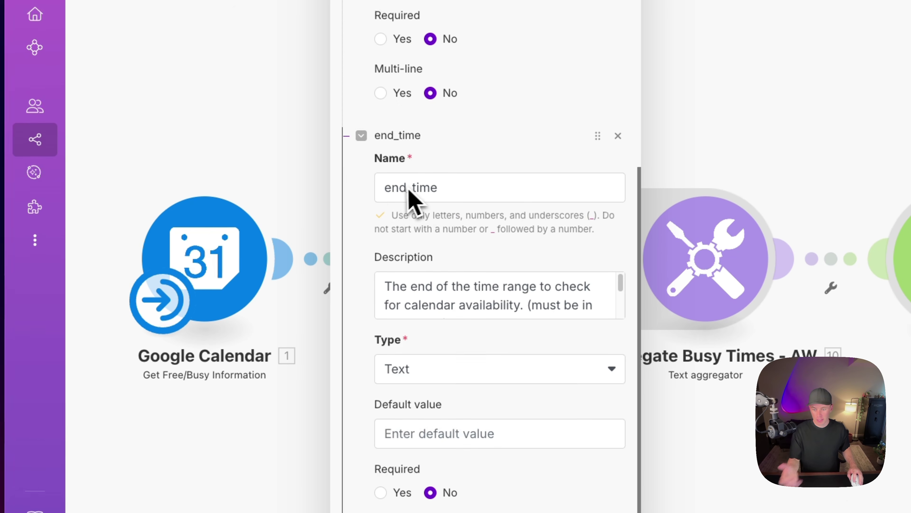
left_click_drag(385, 287, 545, 287)
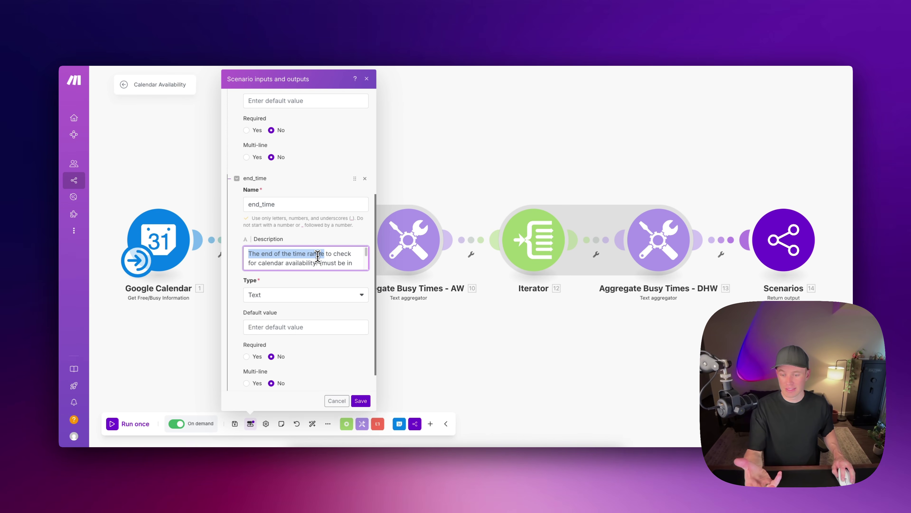
left_click_drag(318, 256, 278, 258)
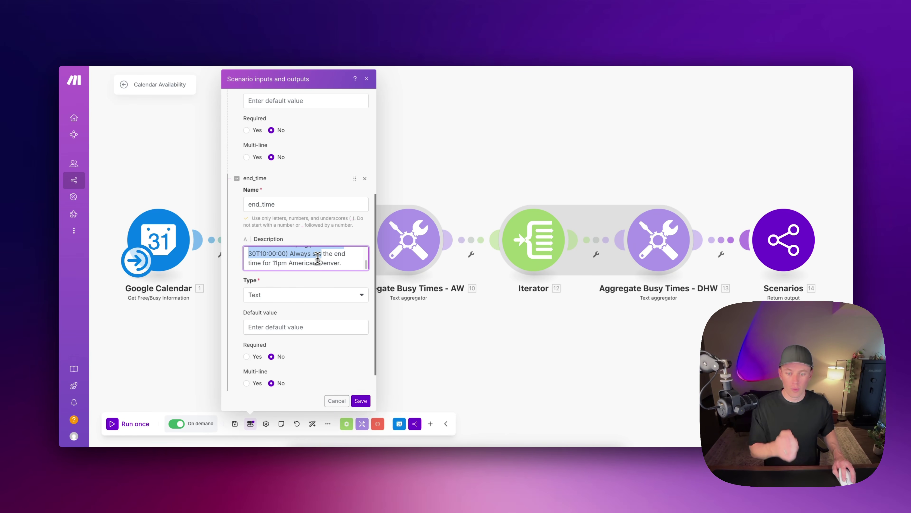
left_click_drag(334, 257, 315, 264)
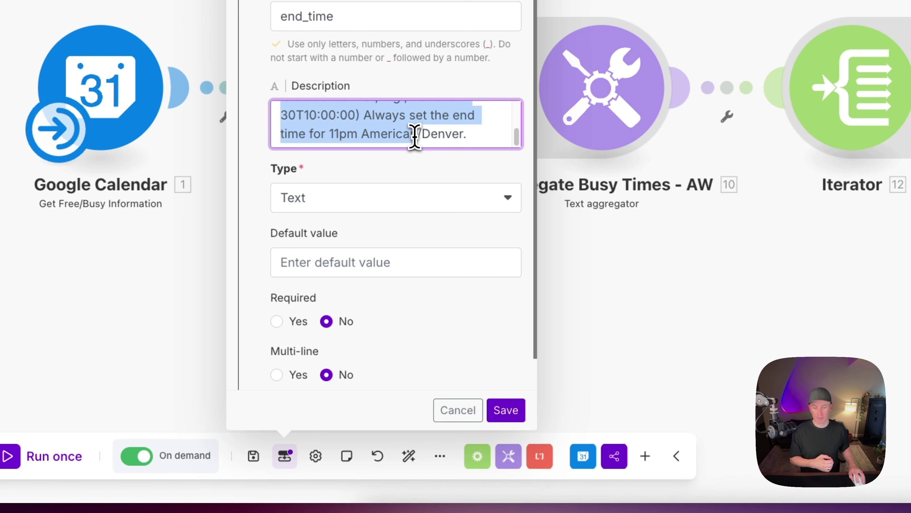
Finish reading the end-time instruction in the end_time description and return to the start_time input's settings.
left_click(415, 135)
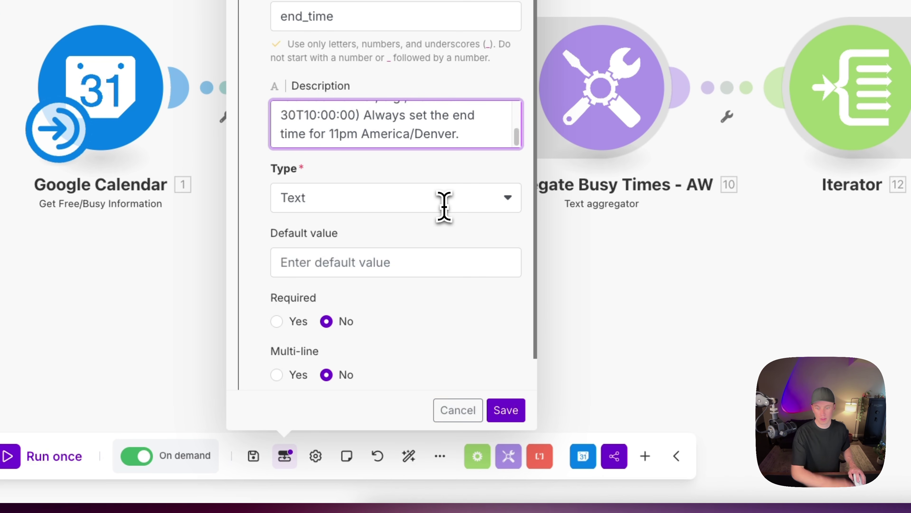
left_click(464, 145)
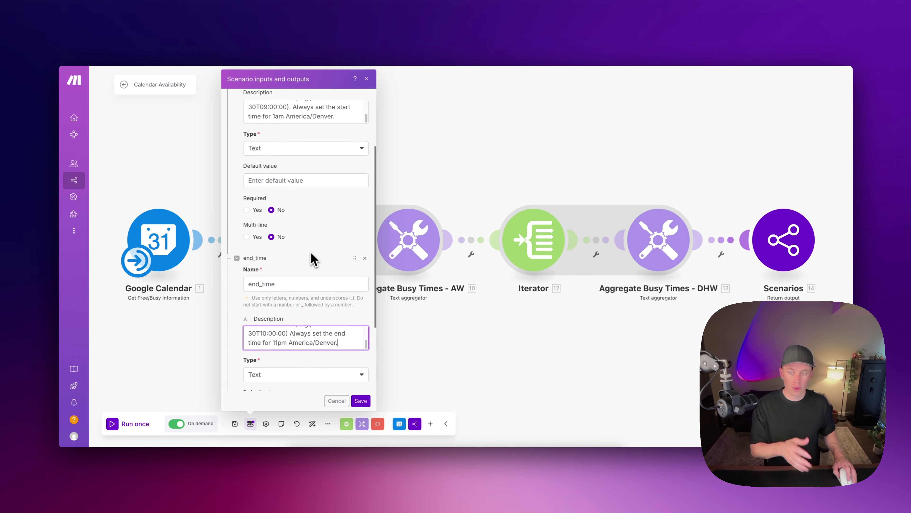
scroll(329, 237, "up", 1)
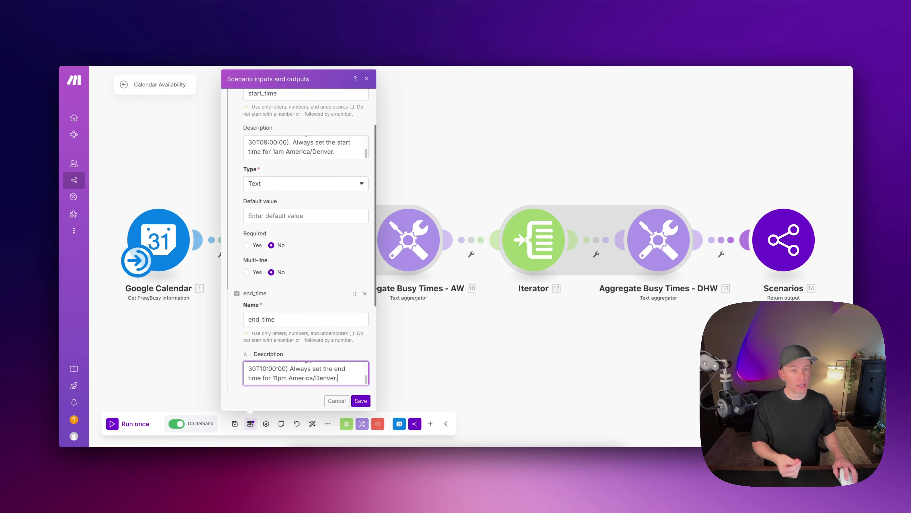
Try the Date type for the start_time input, and set the type back to Text.
left_click(278, 186)
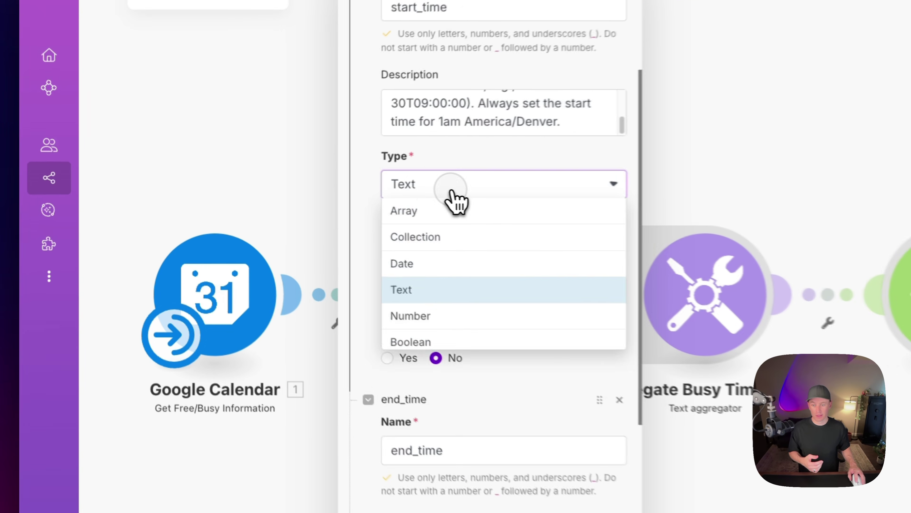
left_click(265, 221)
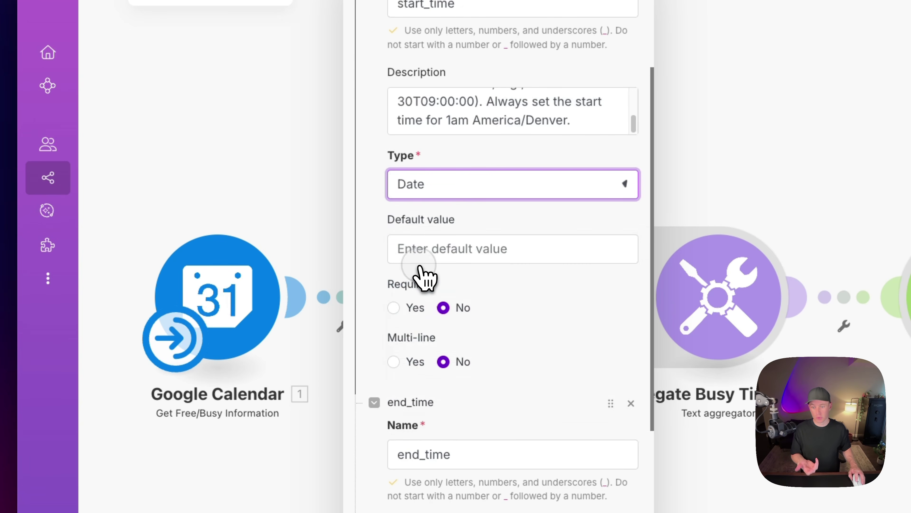
left_click(488, 198)
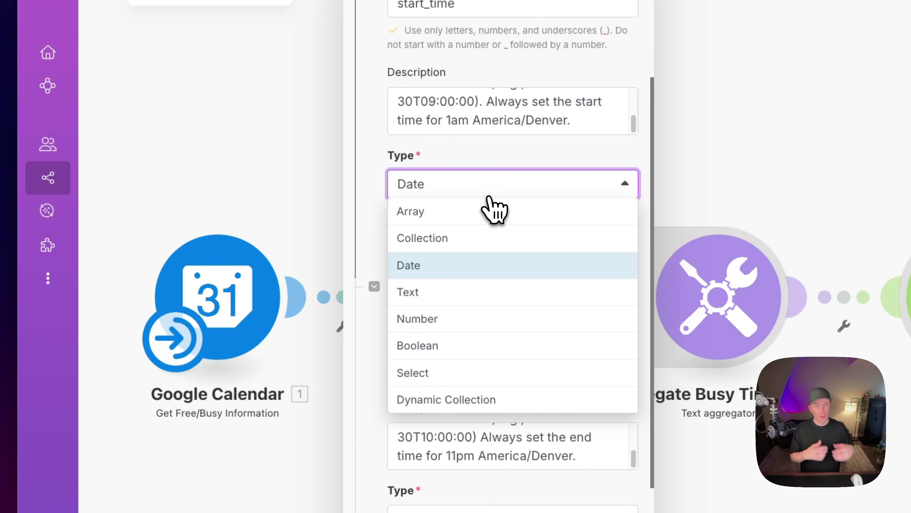
left_click(438, 291)
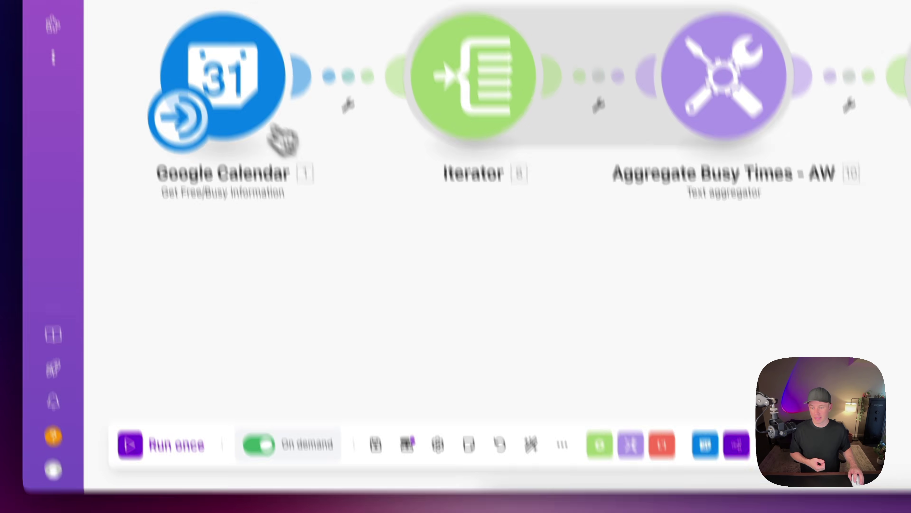
Reopen the Google Calendar Get Free/Busy Information module and check the variables mapped to Minimum Time and Maximum Time.
left_click(282, 140)
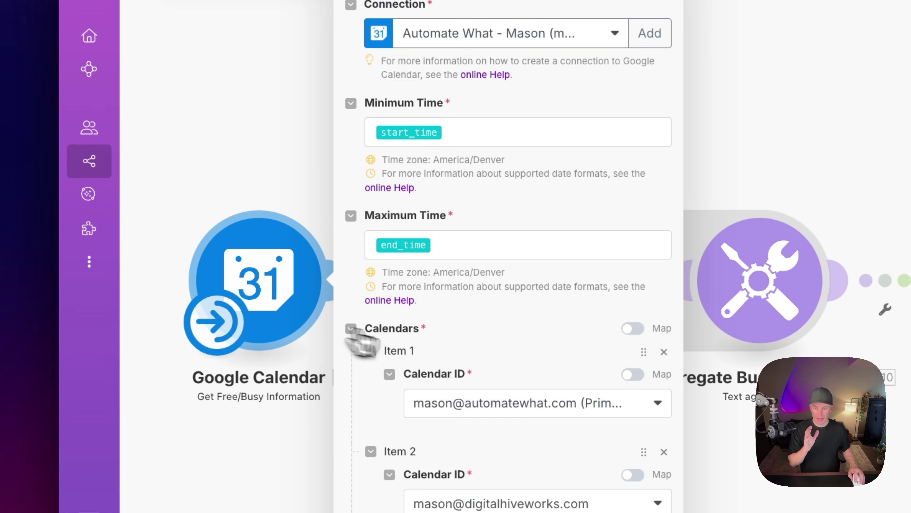
left_click(454, 135)
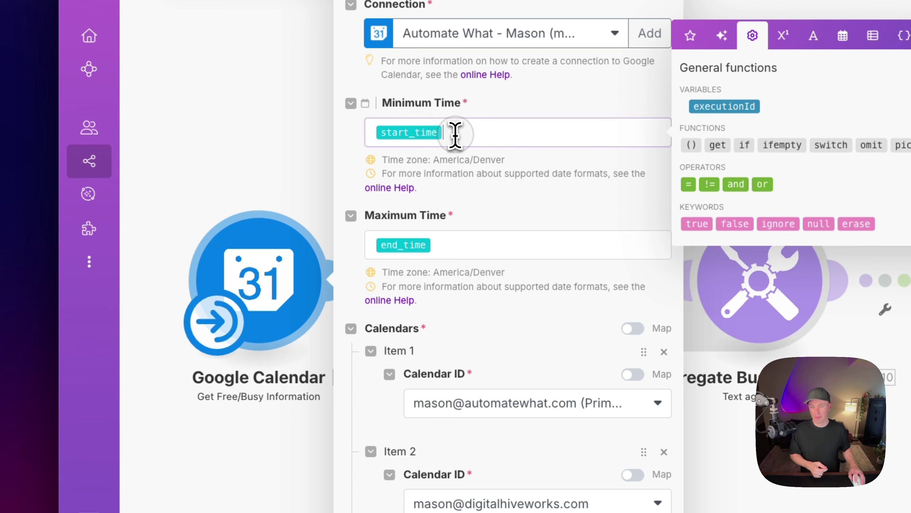
left_click(436, 247)
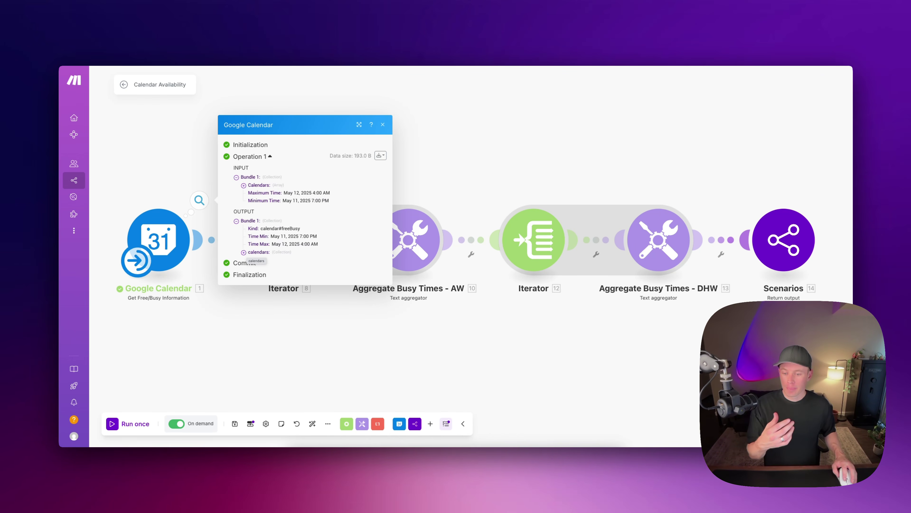
Expand the calendars collection in the Google Calendar module's run output and examine the busy array of both calendars.
left_click(247, 252)
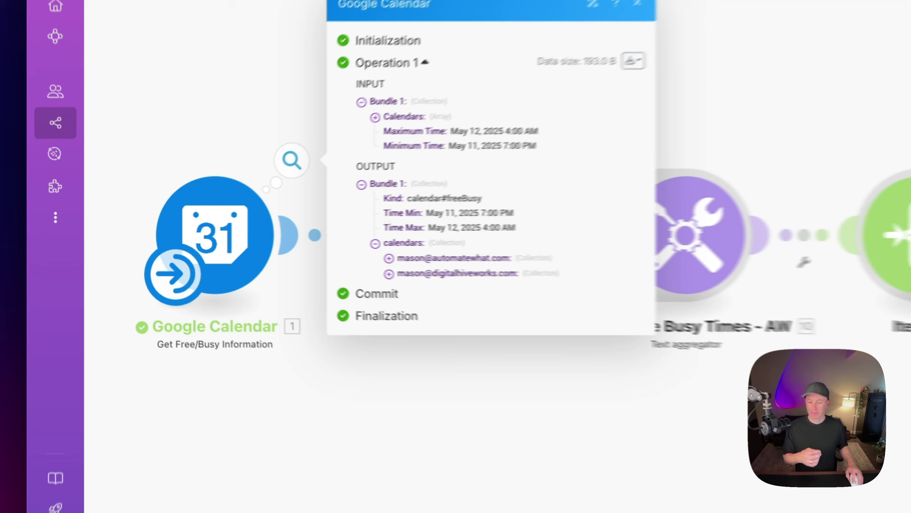
left_click(250, 252)
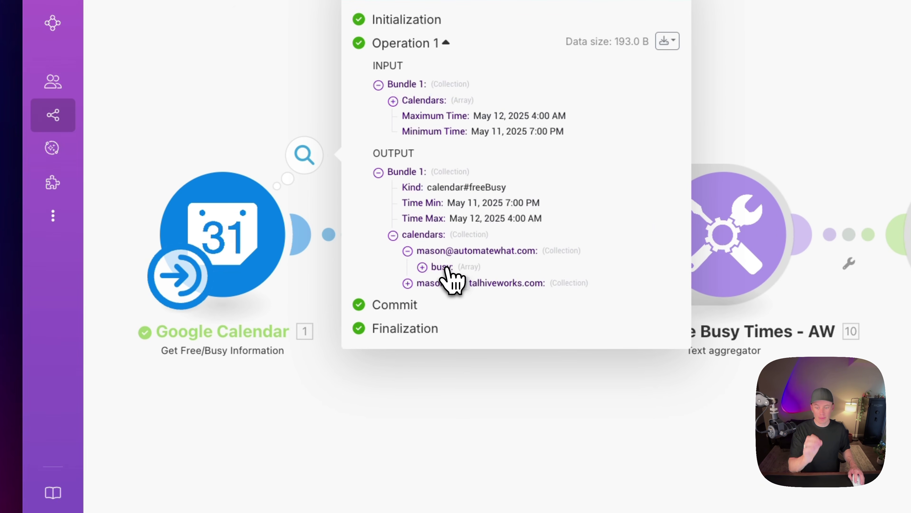
left_click(408, 283)
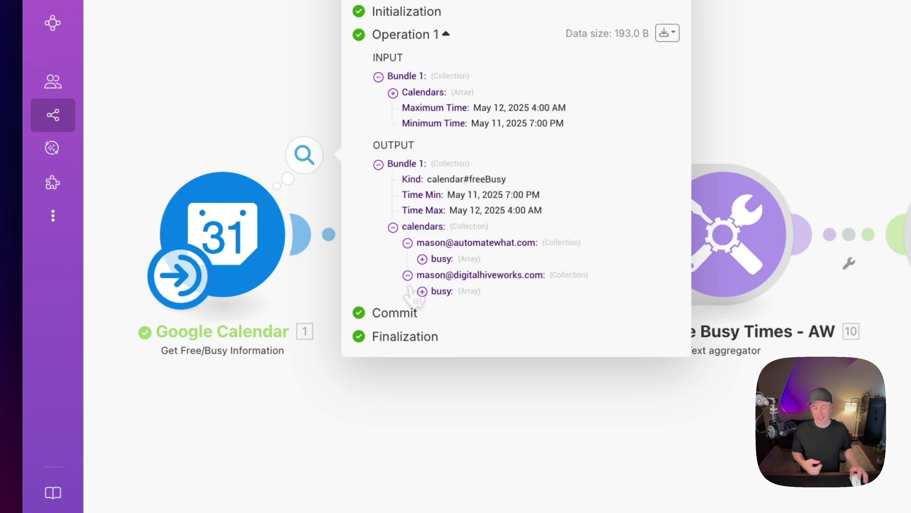
left_click(427, 262)
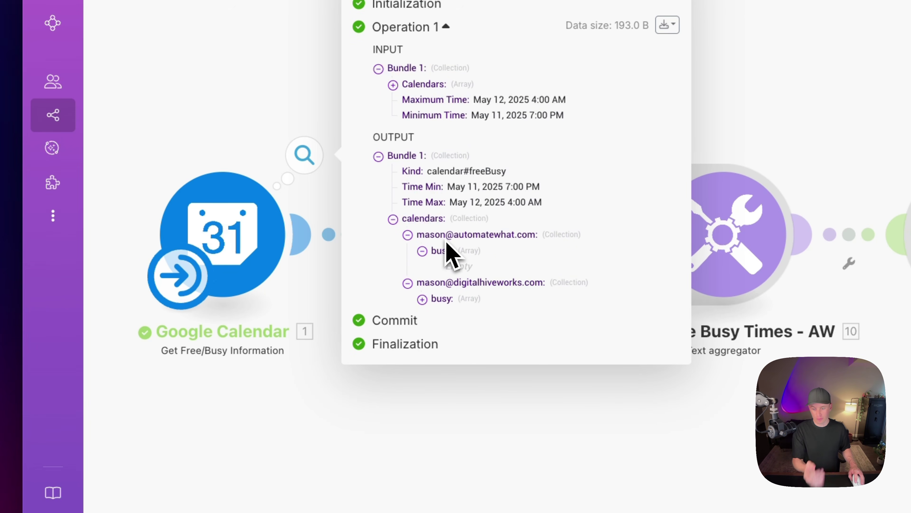
left_click(423, 299)
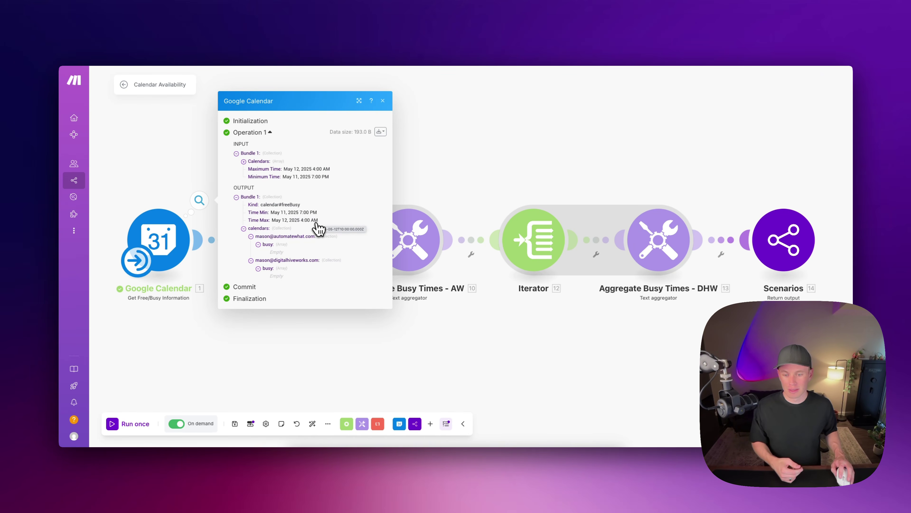
left_click(195, 142)
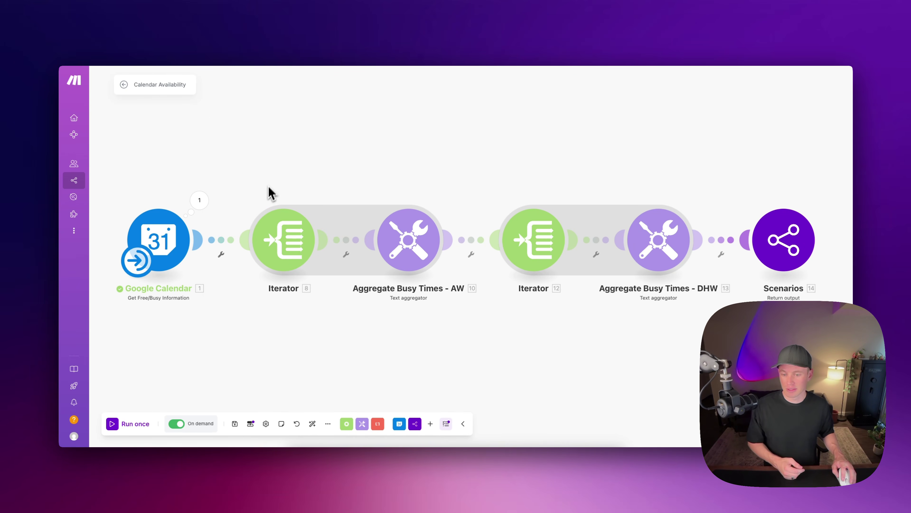
Review the array mapped in the first Iterator and trace it to the first calendar's busy array in the Google Calendar output.
left_click(286, 248)
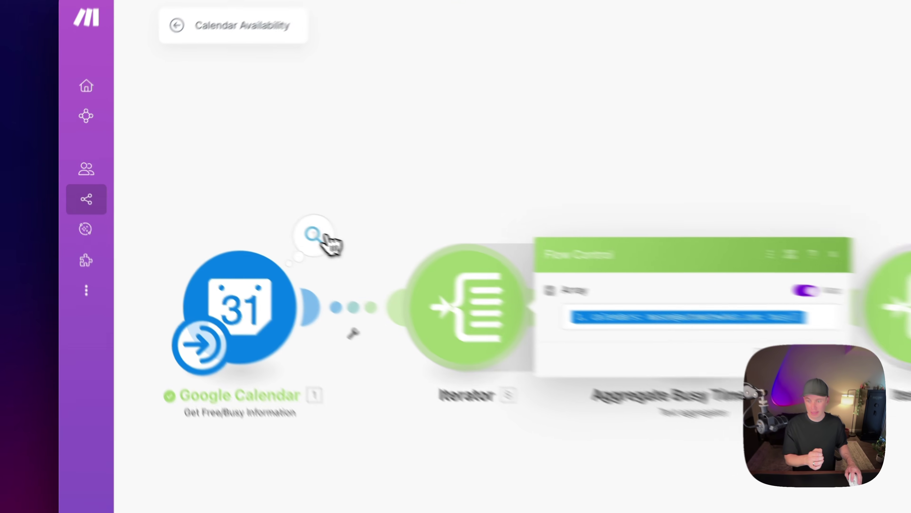
left_click(199, 200)
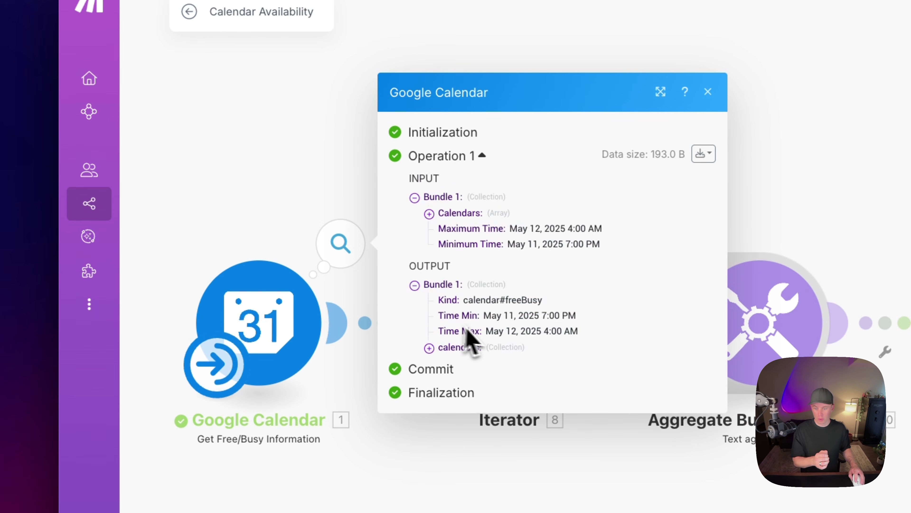
left_click(250, 252)
left_click(443, 349)
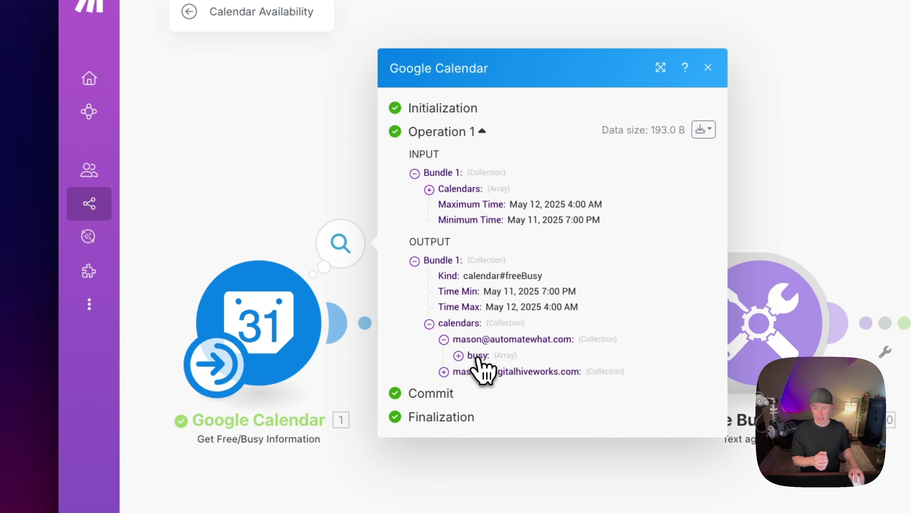
left_click(340, 139)
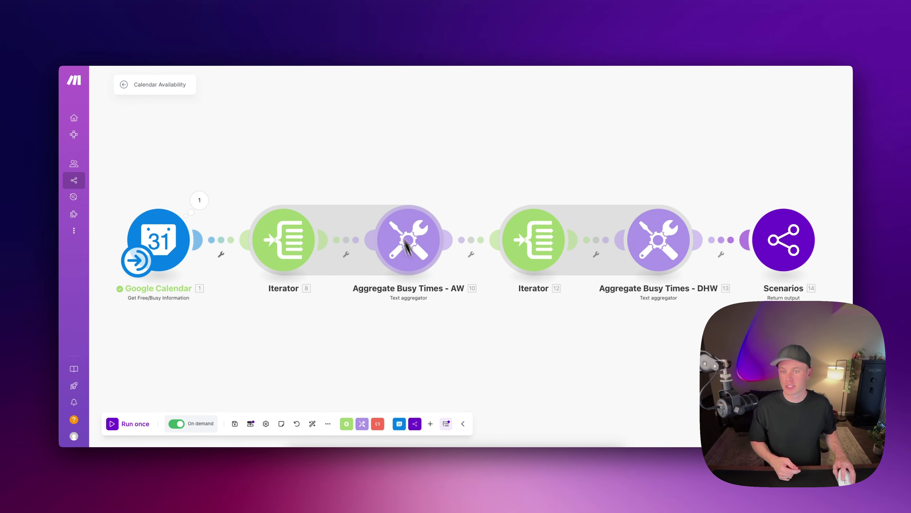
Save the Calendar Availability scenario.
left_click(234, 424)
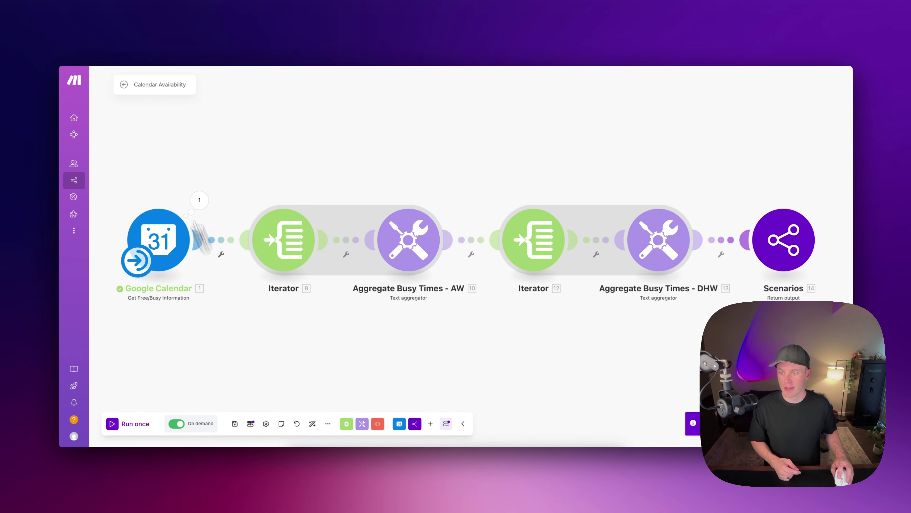
left_click(125, 85)
Switch to Google Calendar, check the events on May 14, 2025, and return to the scenario in Make.
key("super+Tab")
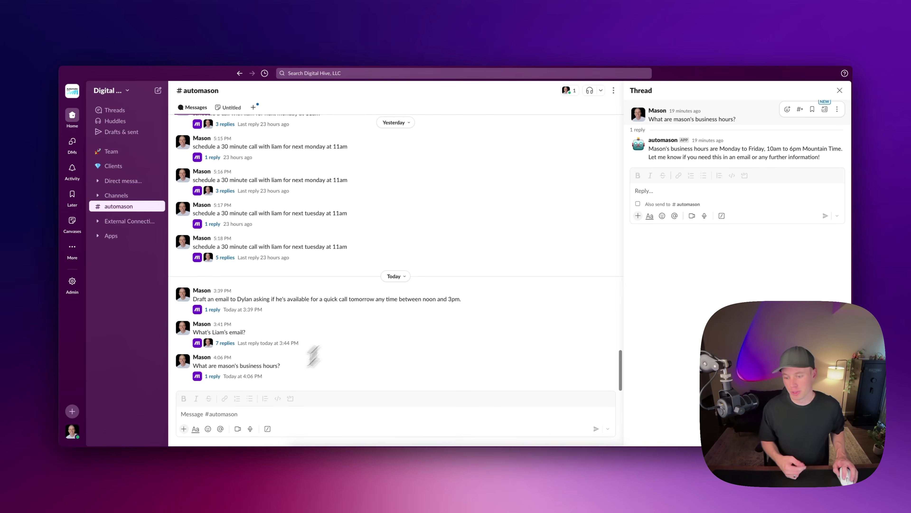
key("super+Tab")
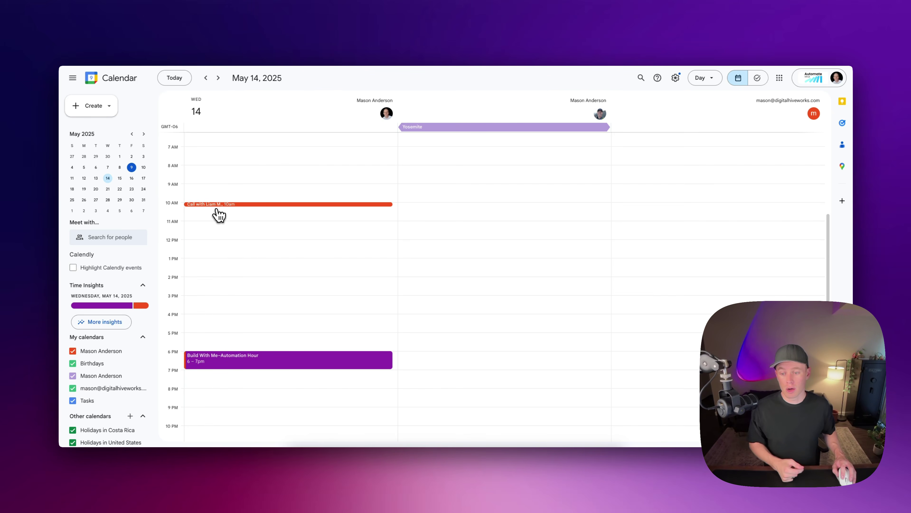
key("super+Tab")
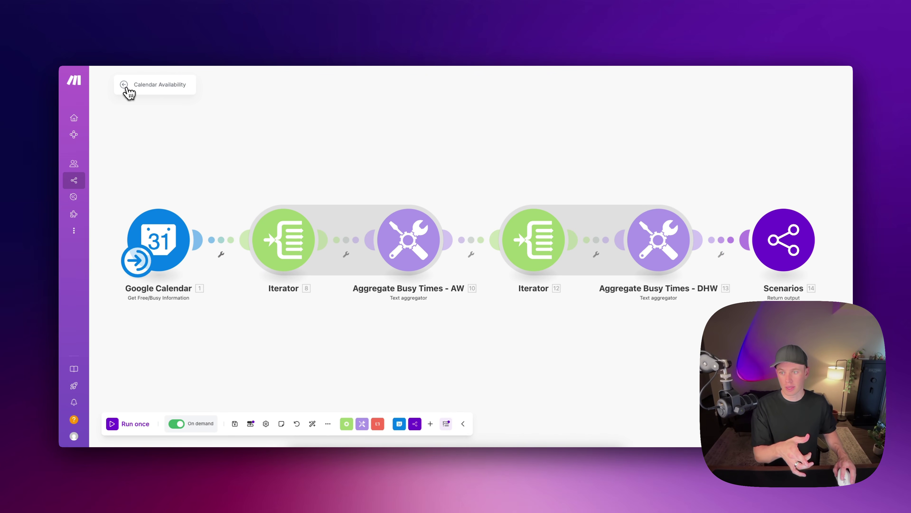
Open the May 9, 2025 4:27 PM run of the Calendar Availability scenario and examine the first Iterator's output bundles.
left_click(124, 85)
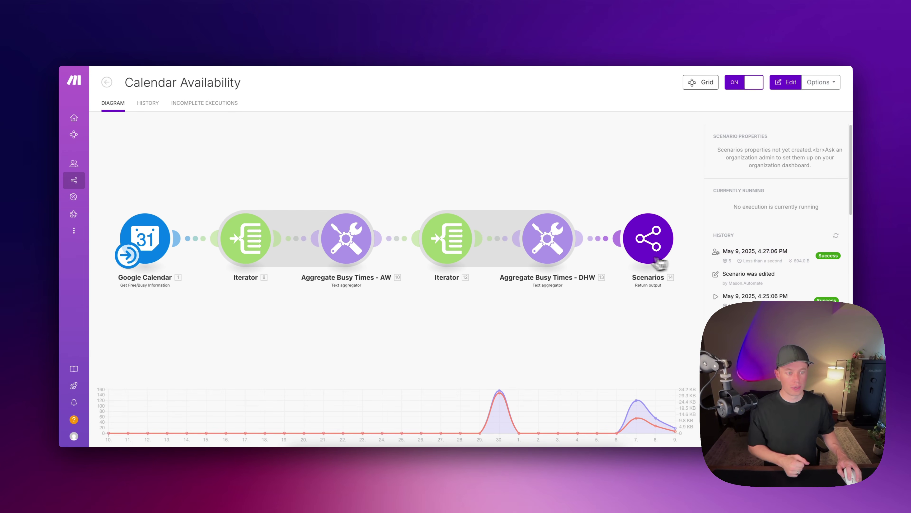
left_click(752, 257)
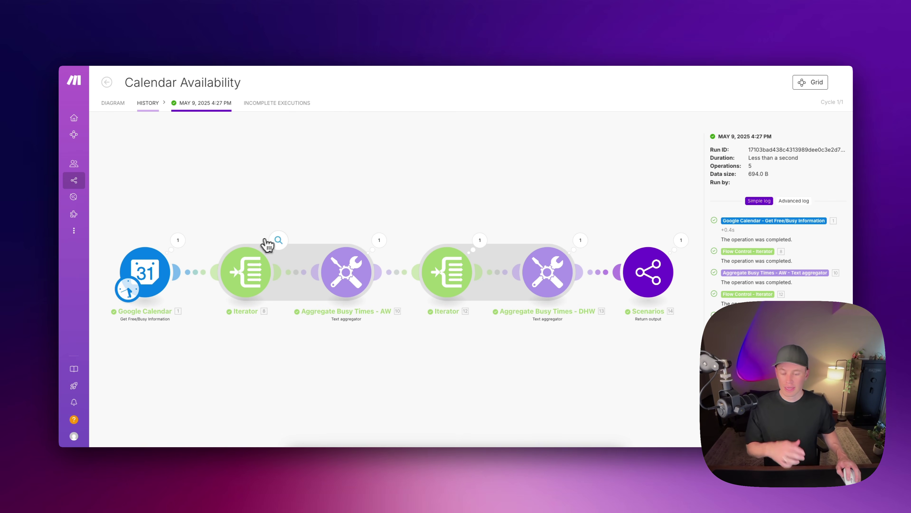
left_click(287, 243)
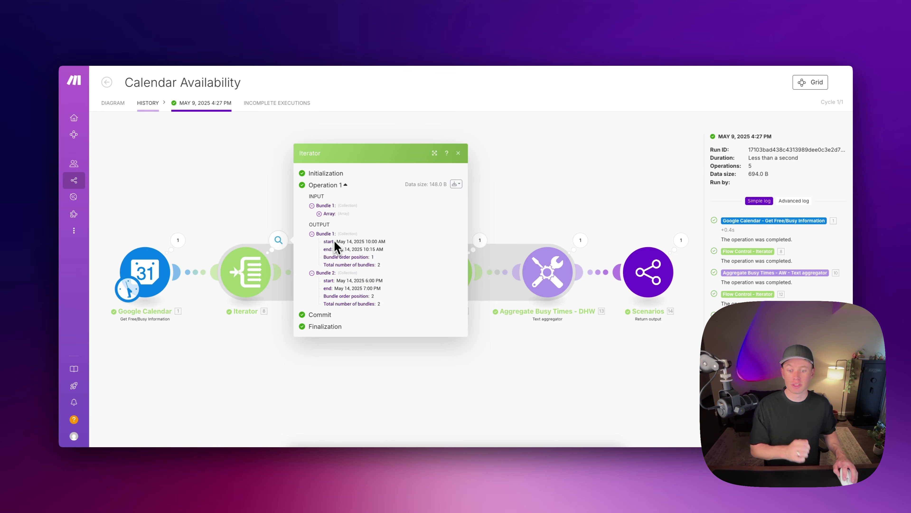
left_click(272, 228)
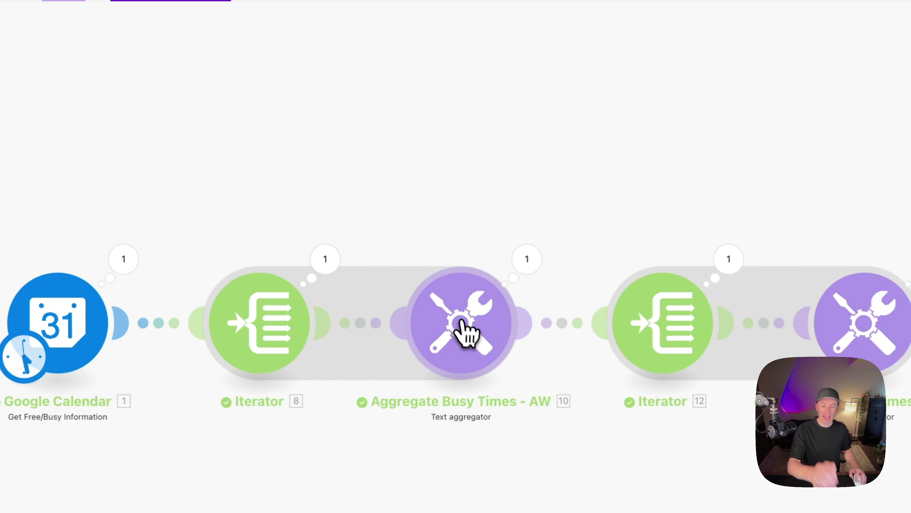
Review the formatDate mappings of the Aggregate Busy Times - AW module and the combined text in its output.
left_click(469, 323)
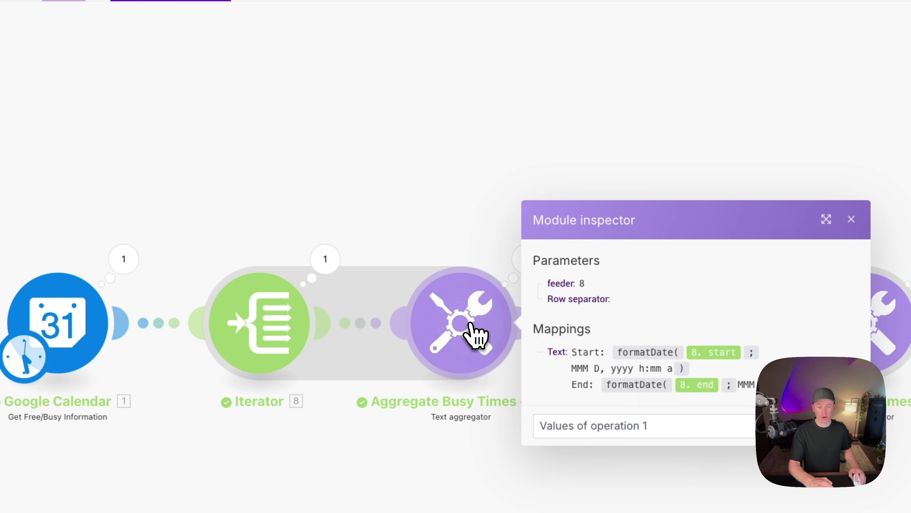
left_click(447, 232)
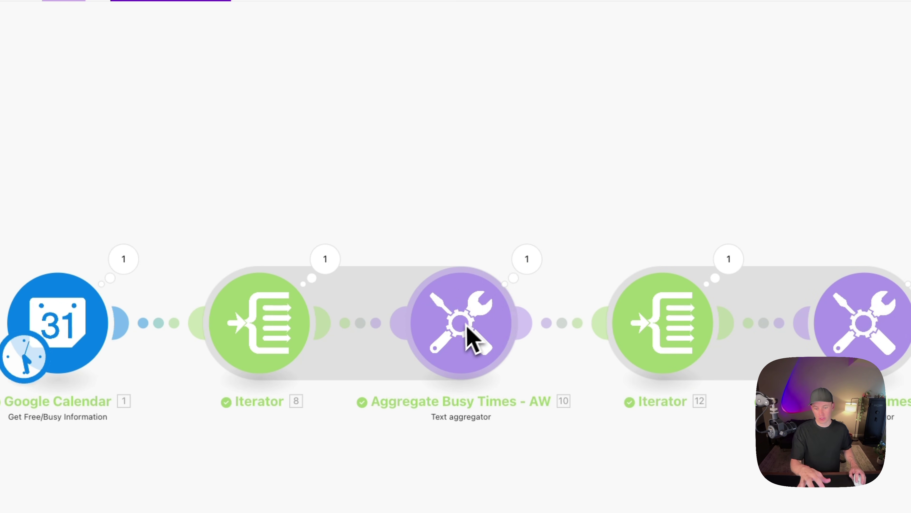
left_click(527, 261)
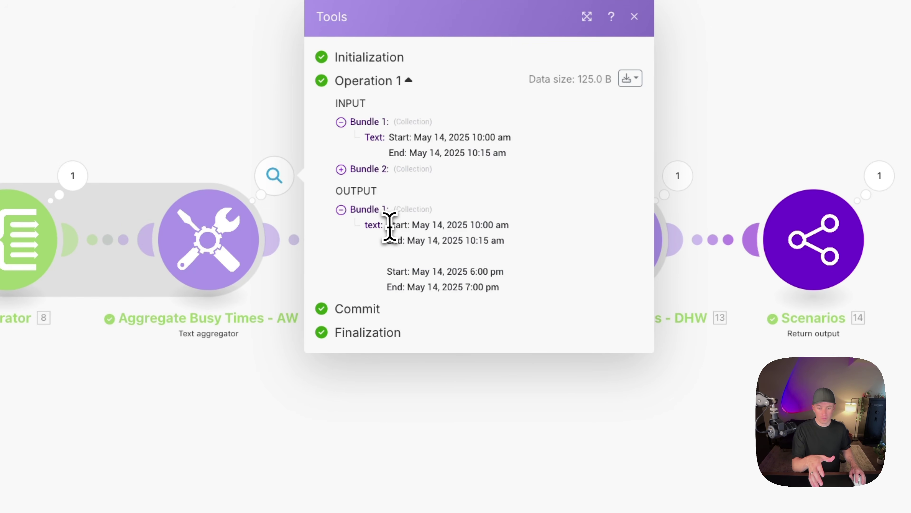
double_click(643, 308)
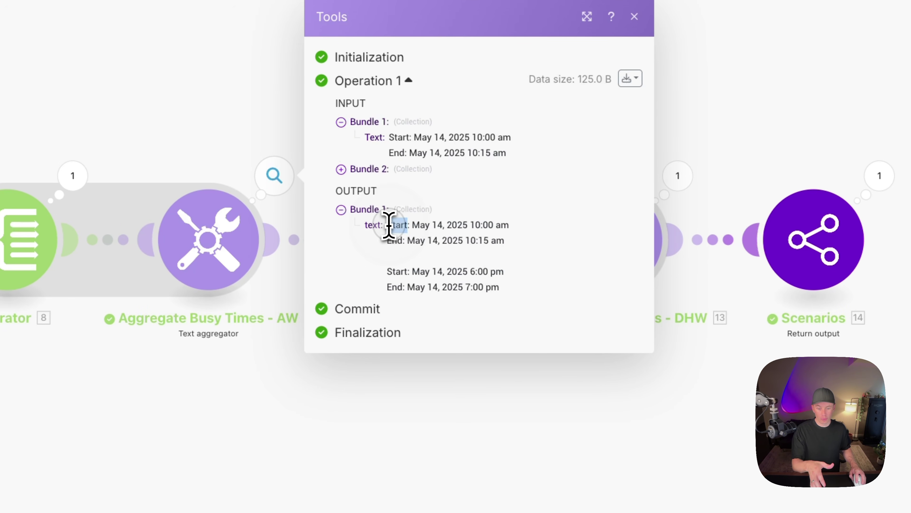
left_click_drag(389, 225, 517, 290)
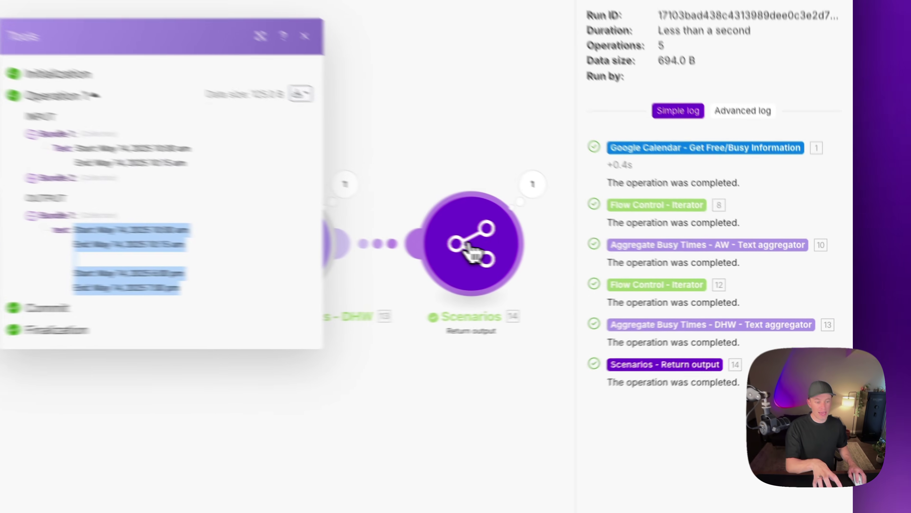
Inspect the busy_times value in the output of the Scenarios Return output module.
left_click(655, 277)
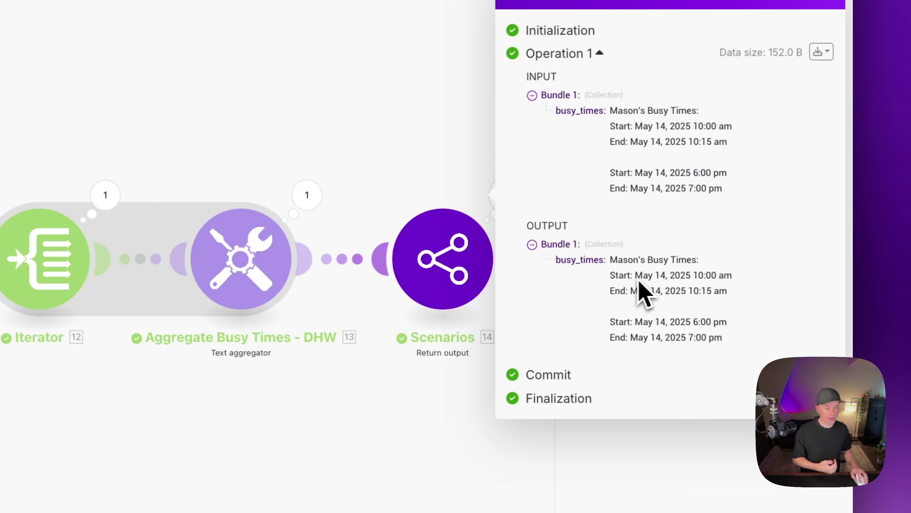
left_click_drag(610, 259, 716, 372)
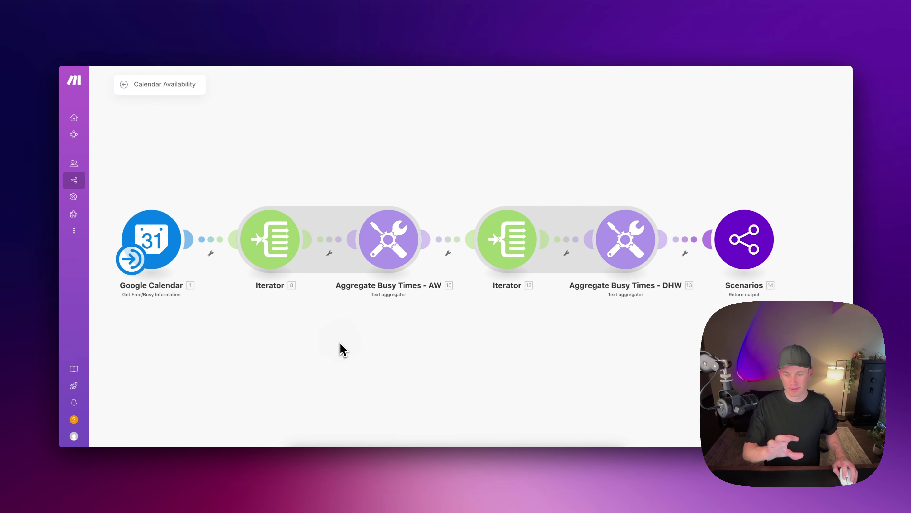
Review the first Iterator's busy array mapping and the formatDate start and end text in the Aggregate Busy Times - AW module.
left_click(306, 252)
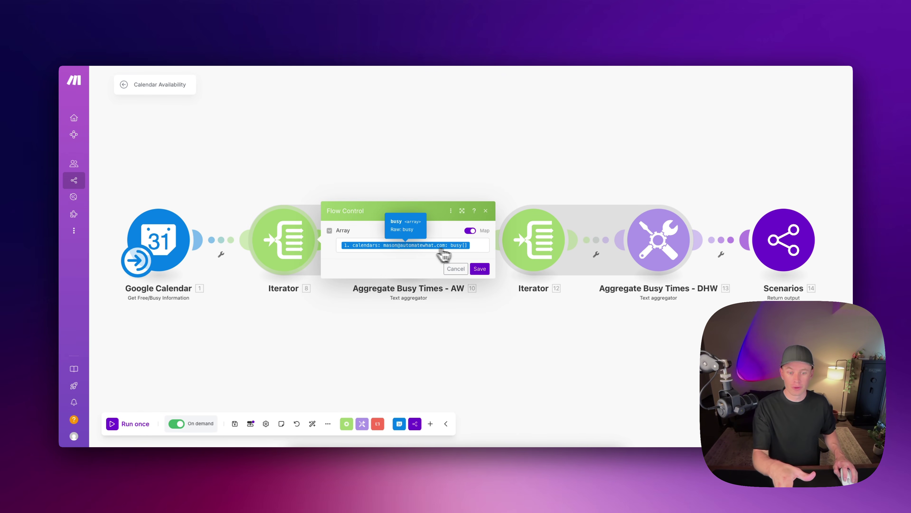
left_click(407, 233)
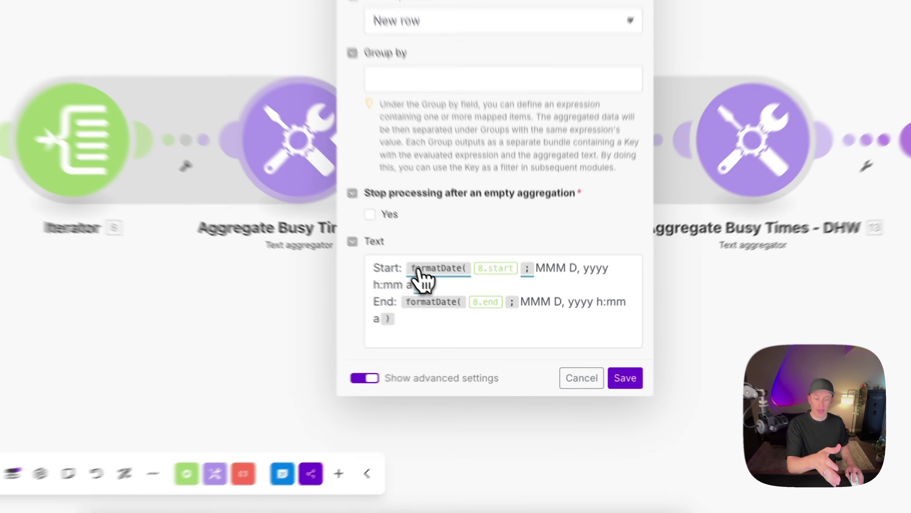
mouse_move(483, 315)
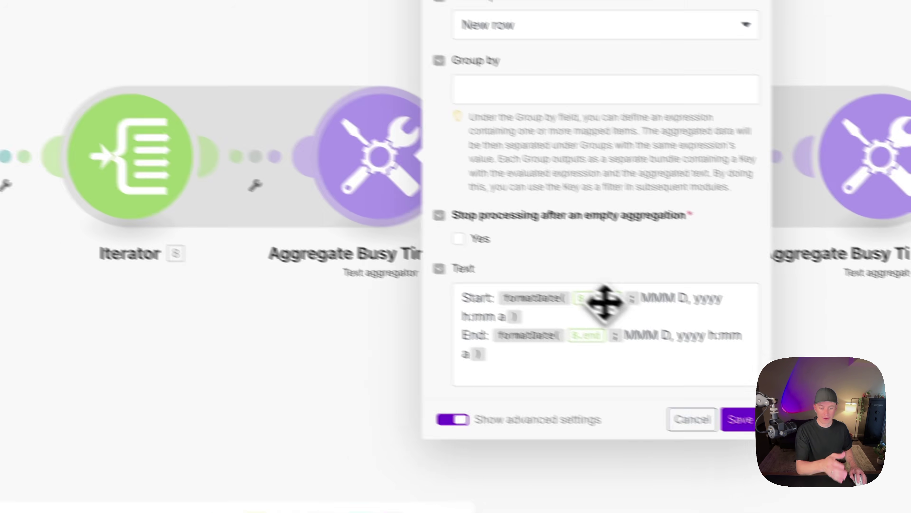
left_click(502, 262)
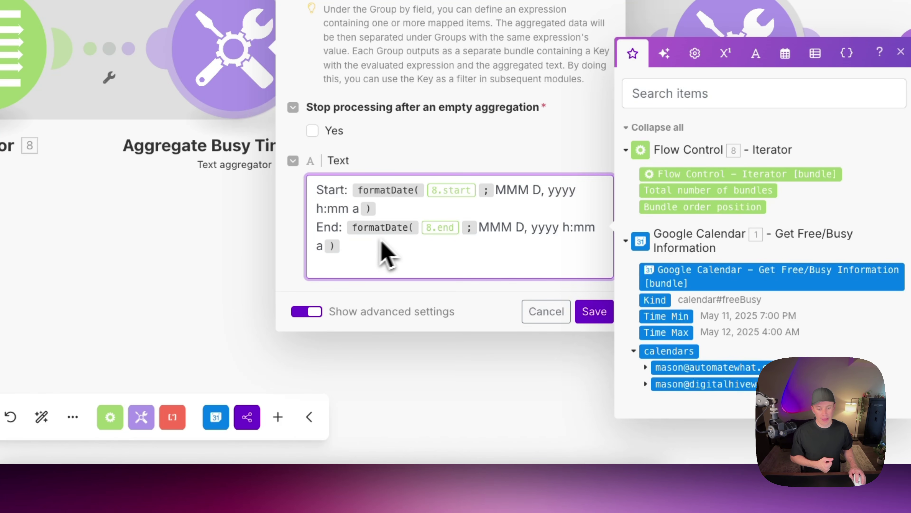
left_click(583, 312)
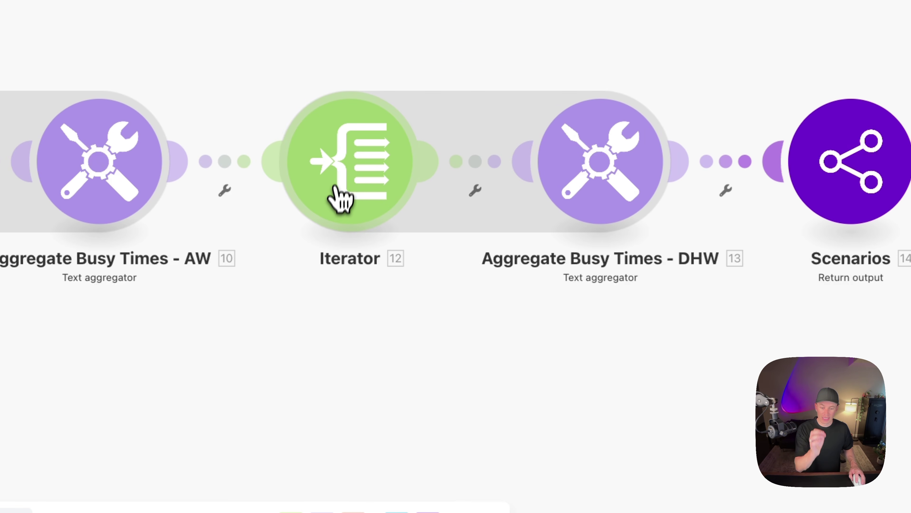
Review the second Iterator's array mapping and the start and end text of the Aggregate Busy Times - DHW module.
left_click(521, 44)
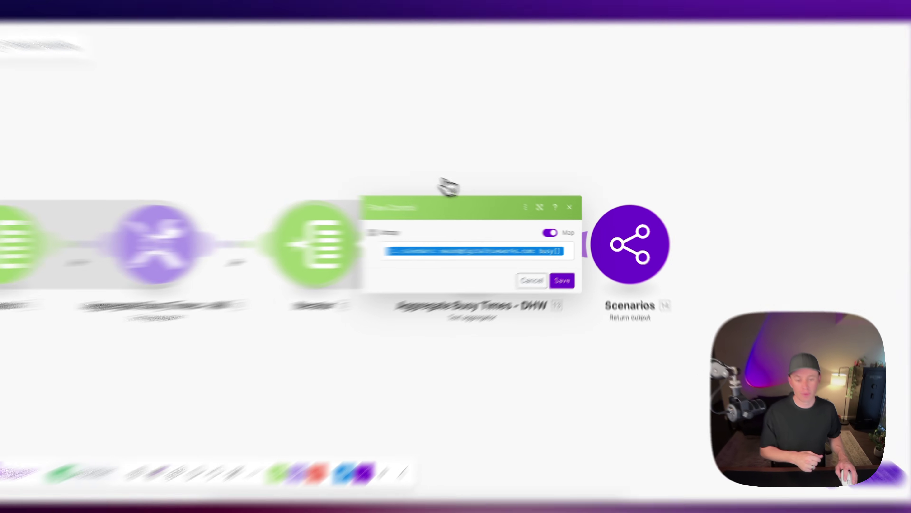
left_click(504, 254)
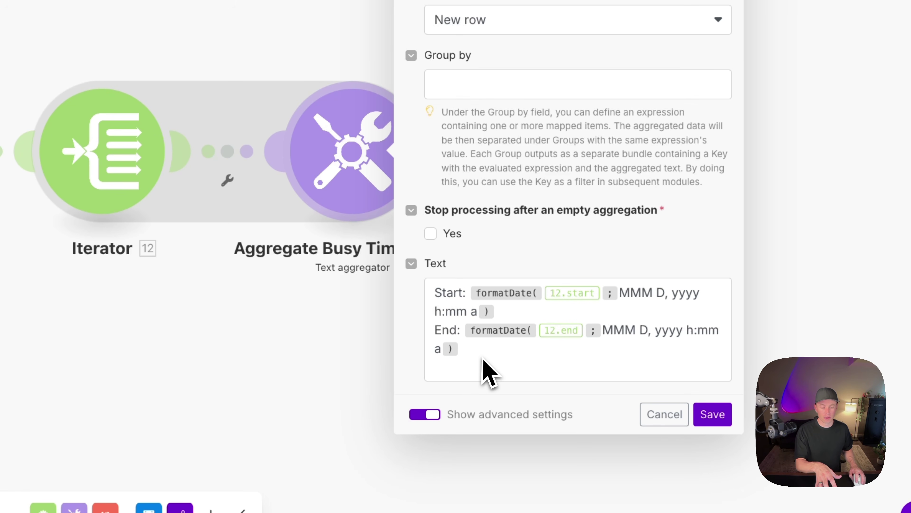
left_click(311, 350)
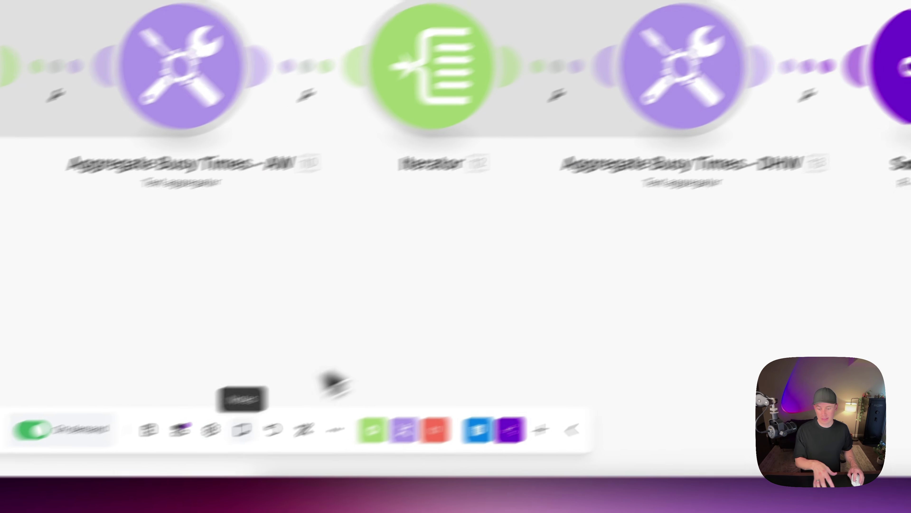
Inspect the busy_times scenario output definition and its text mappings in the Scenarios Return output module.
left_click(394, 408)
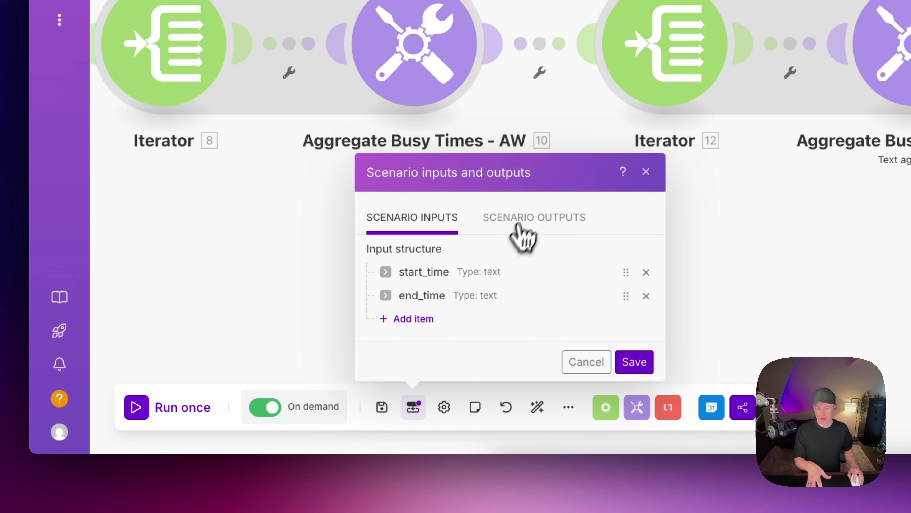
left_click(506, 230)
left_click(386, 295)
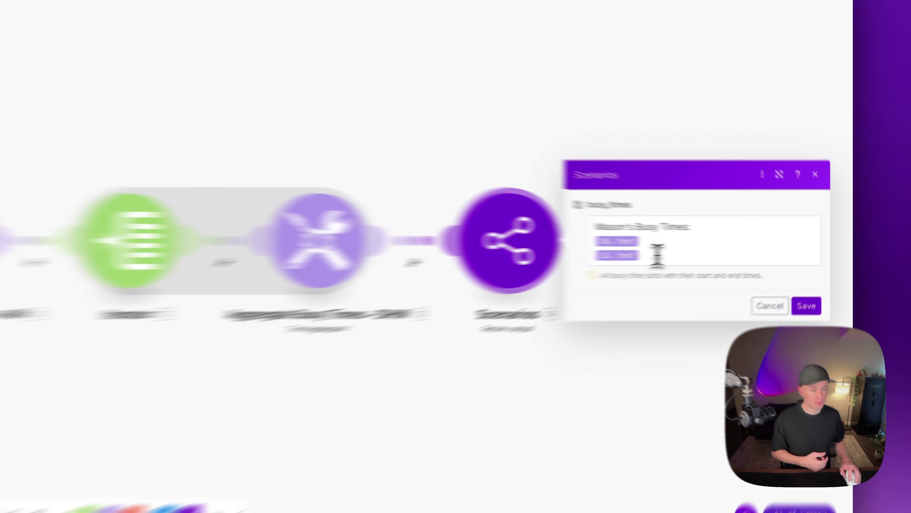
left_click(720, 251)
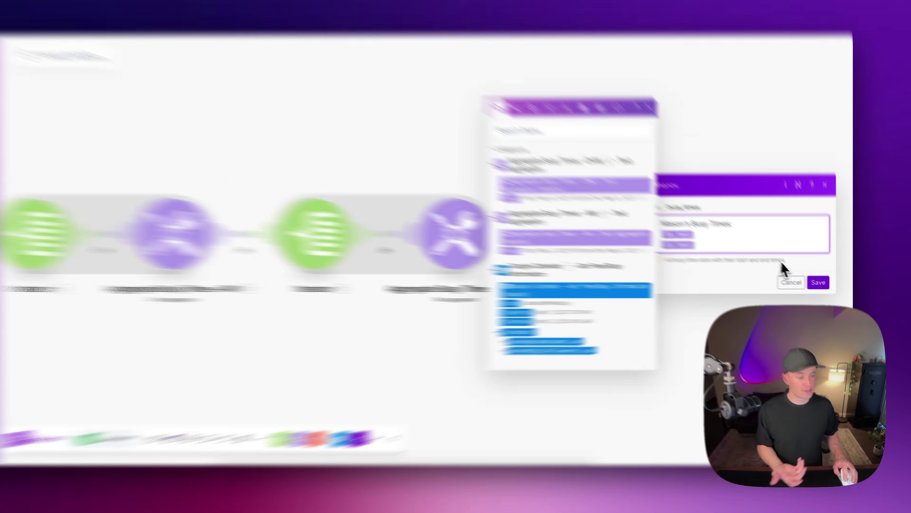
left_click(786, 267)
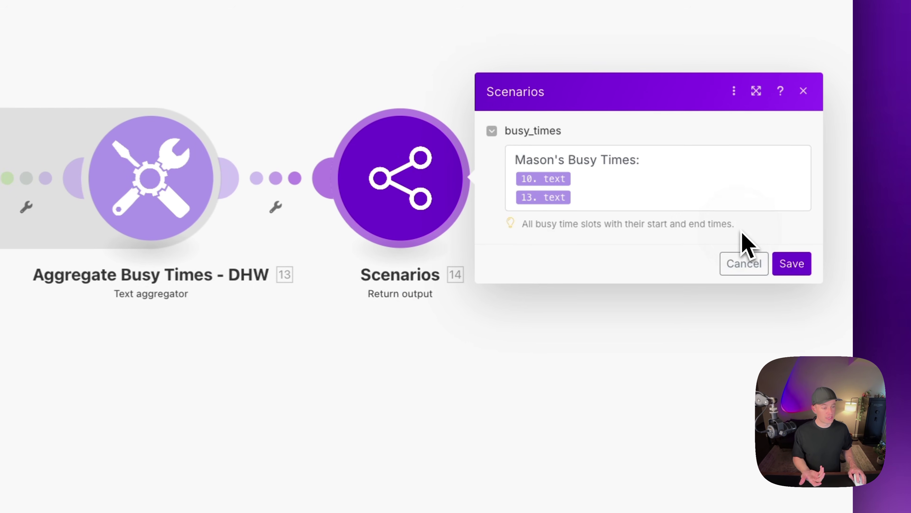
left_click(792, 270)
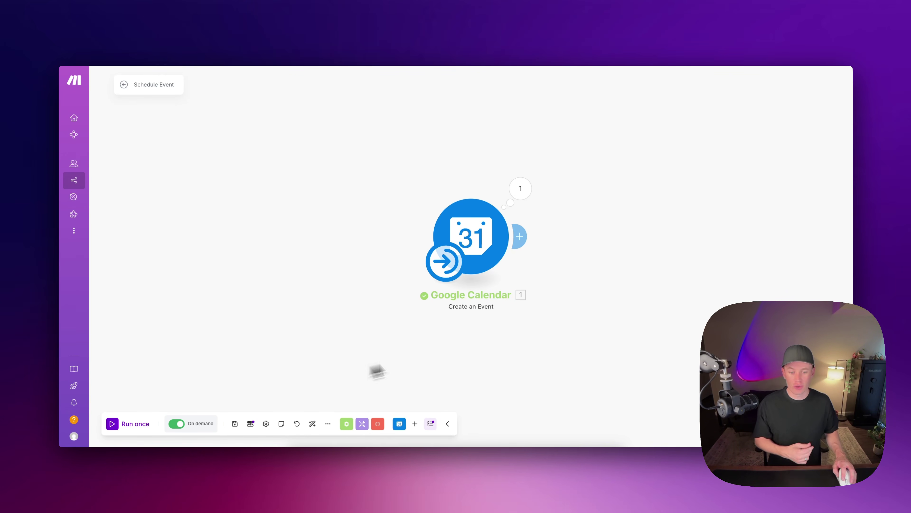
Review the mapped fields of the Create an Event module in the Schedule Event scenario and its list of scenario inputs.
left_click(474, 246)
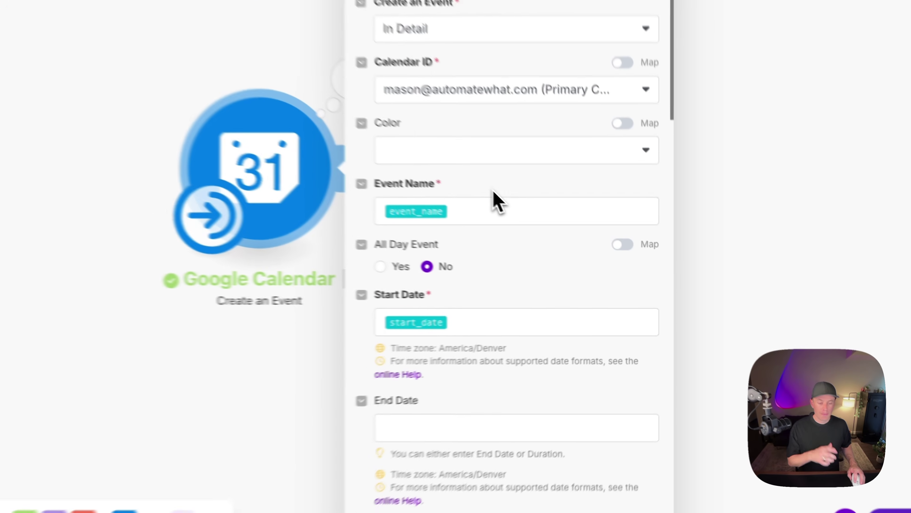
left_click(581, 260)
scroll(451, 209, "down", 20)
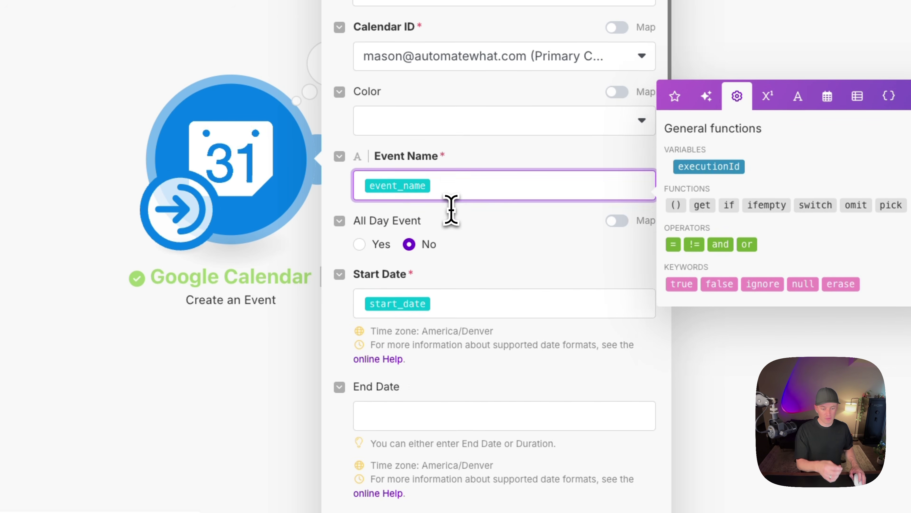
scroll(453, 293, "down", 3)
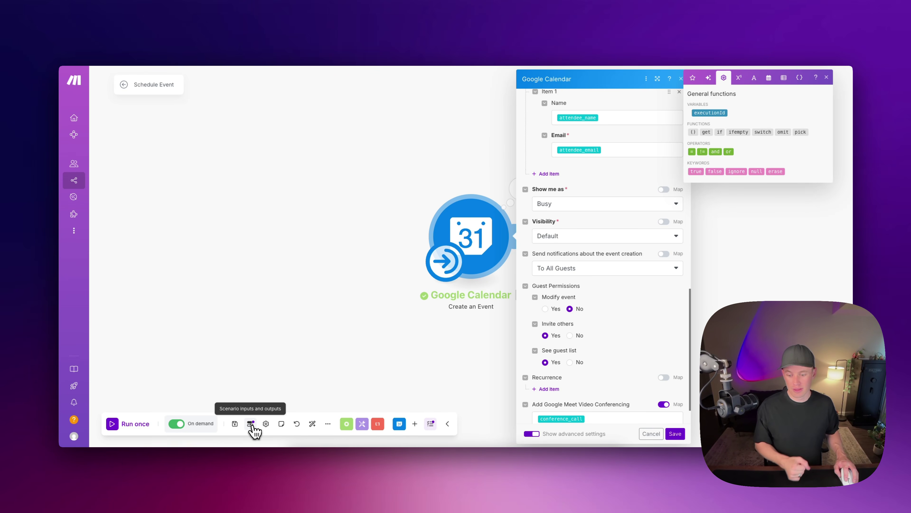
left_click(251, 424)
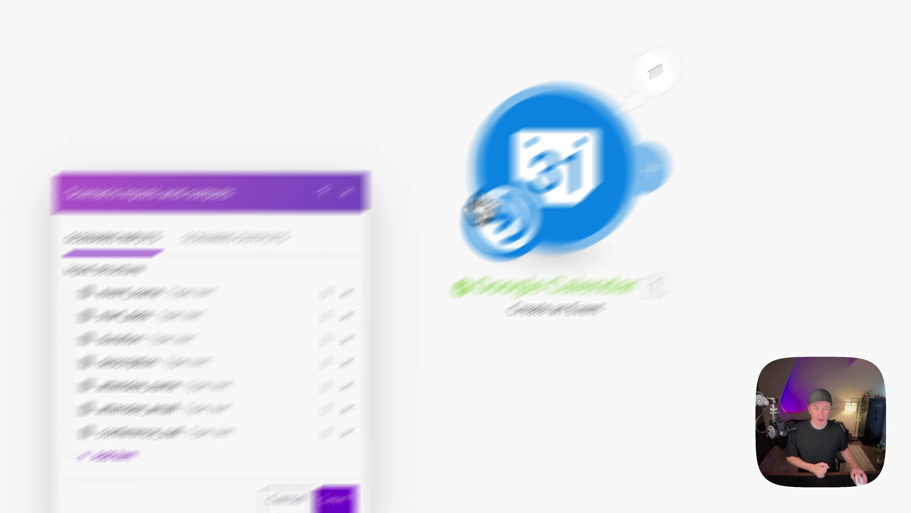
Reopen the Create an Event module and examine its fields through the conference_call mapping for Google Meet video conferencing.
left_click(567, 186)
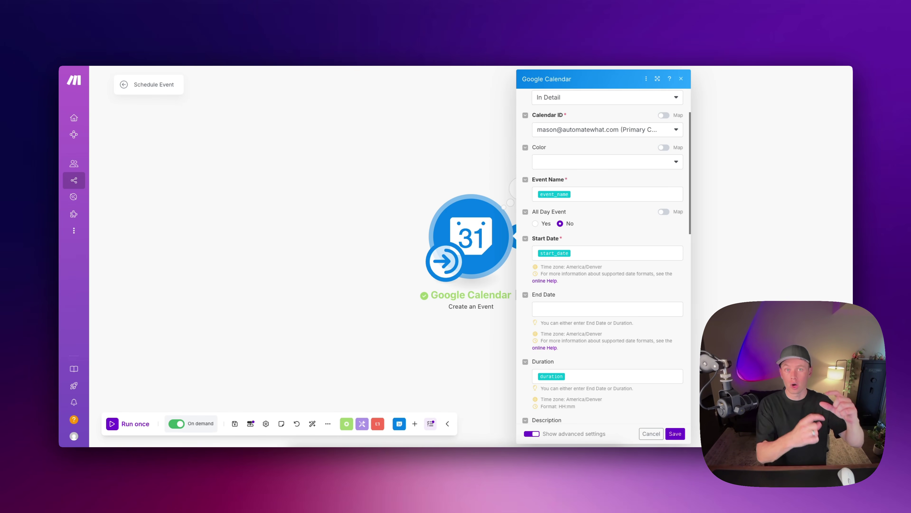
scroll(599, 204, "down", 10)
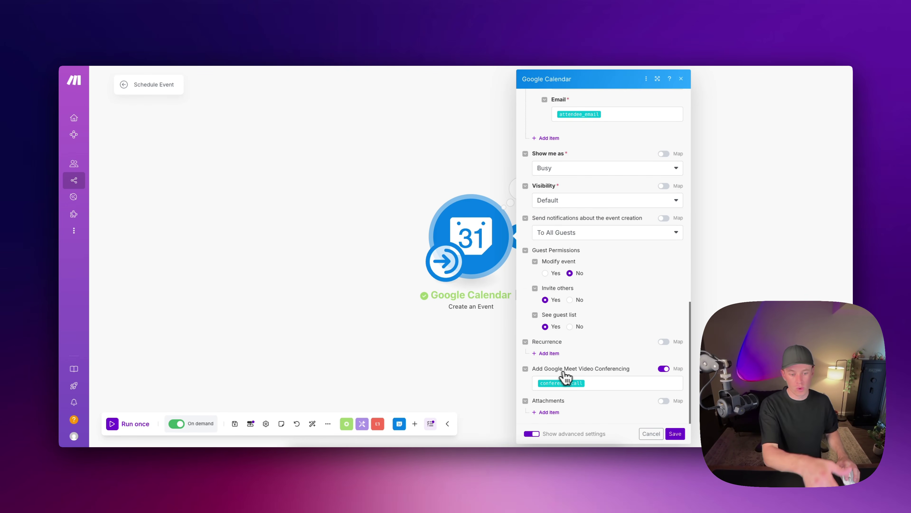
left_click(585, 383)
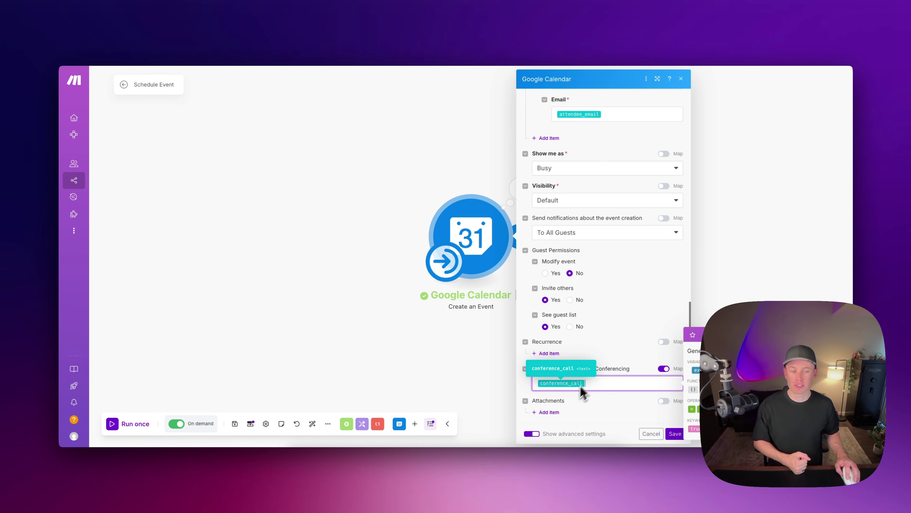
Open the Schedule Event scenario inputs and read the event_name input's description and settings.
left_click(250, 424)
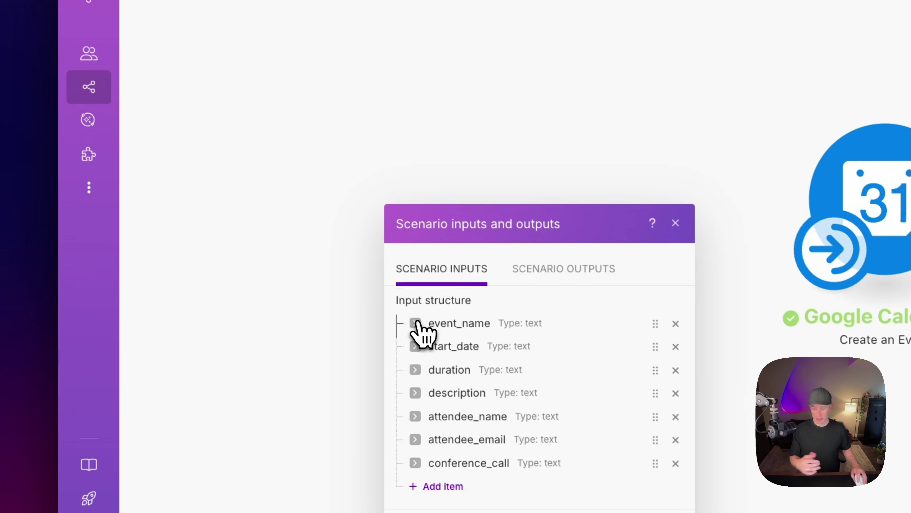
left_click(267, 155)
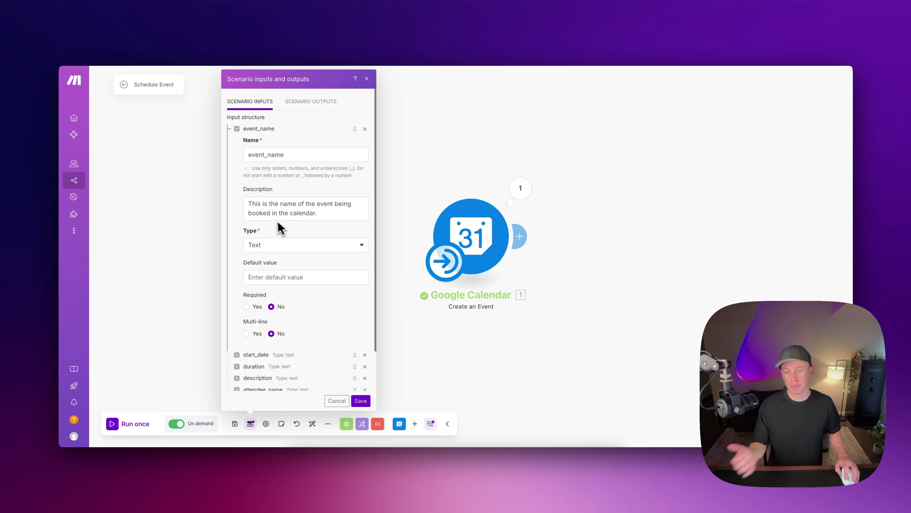
scroll(312, 227, "down", 5)
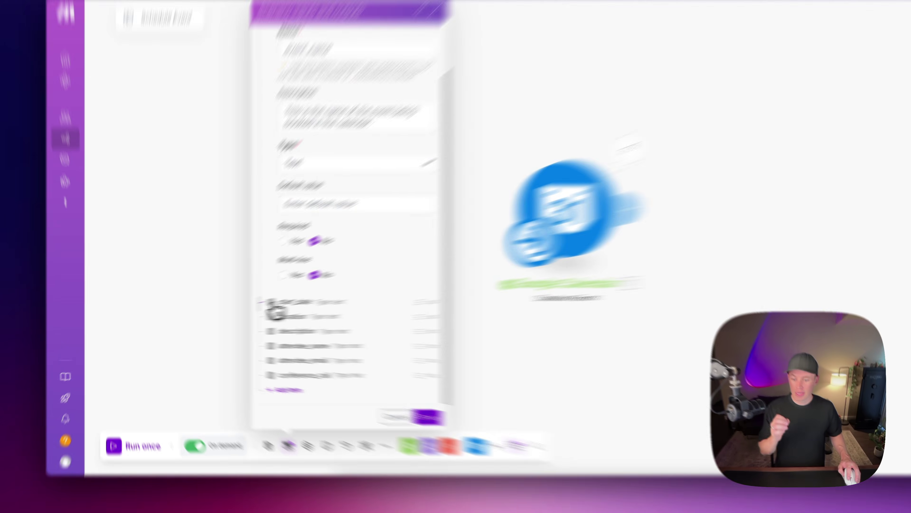
Expand the start_date input and examine the ISO date format yyyy-MM-ddTHH:mm:ss.SSSZ in its description.
left_click(274, 303)
scroll(341, 341, "down", 5)
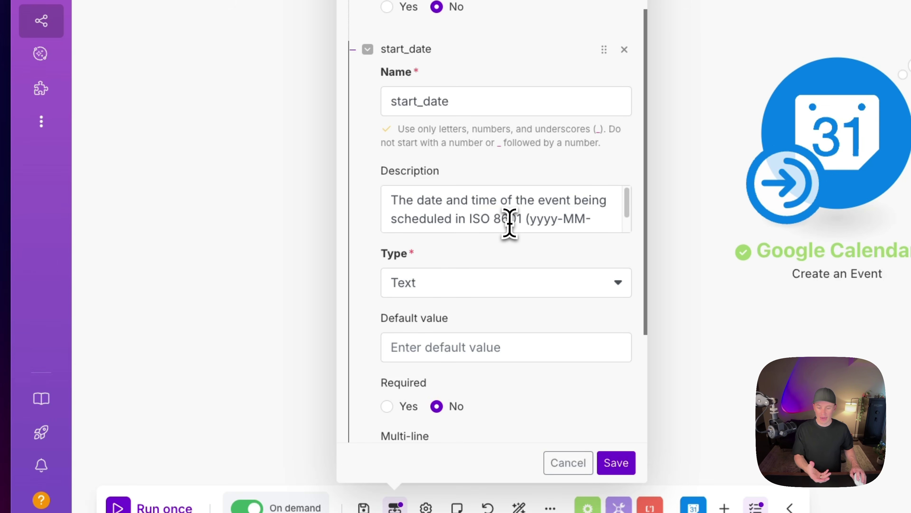
scroll(512, 224, "down", 1)
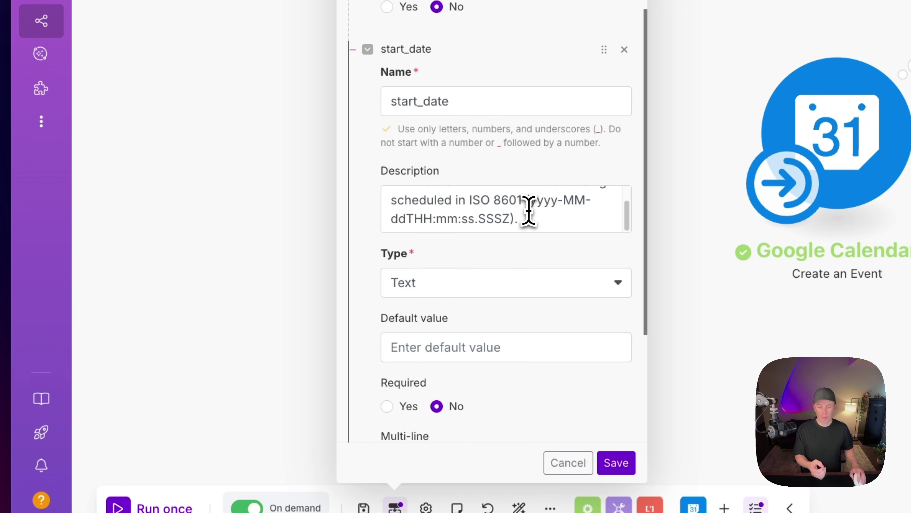
left_click_drag(526, 207, 500, 227)
scroll(466, 303, "down", 3)
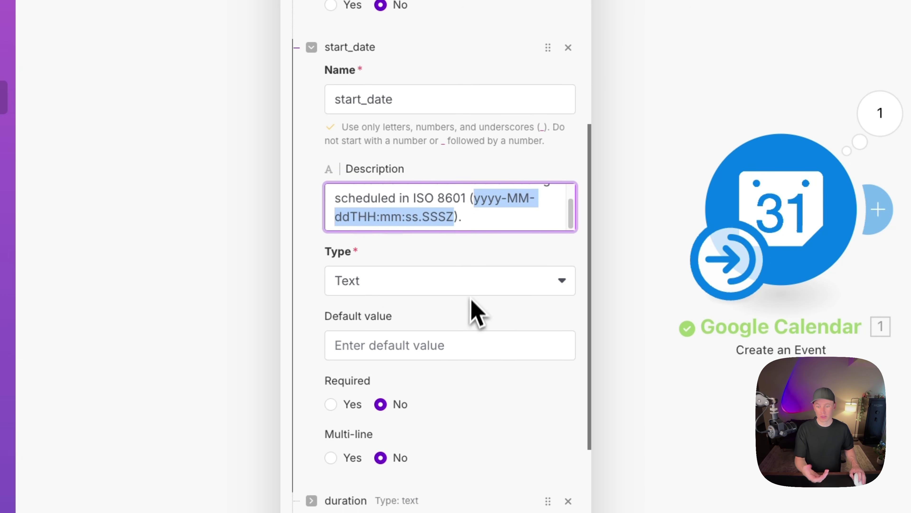
left_click(480, 208)
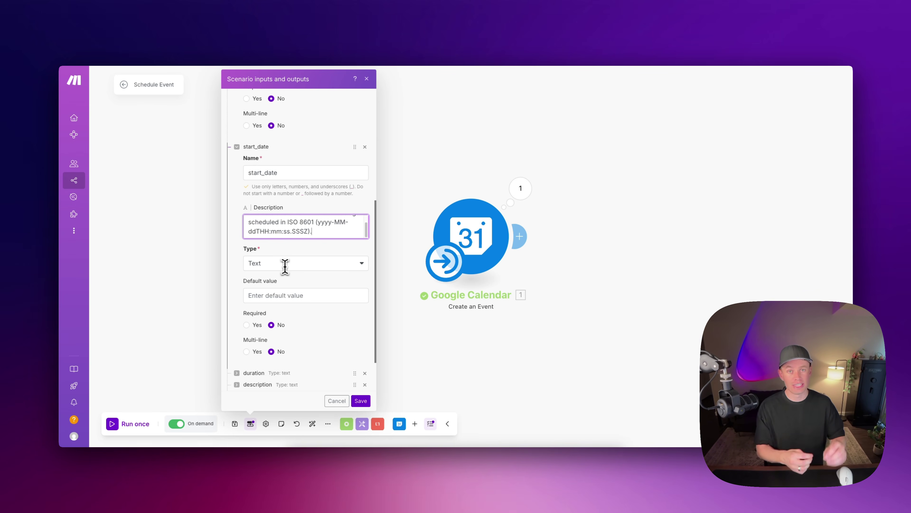
Expand the duration and description inputs and read their descriptions, including the HH:mm format for the duration.
scroll(263, 316, "down", 2)
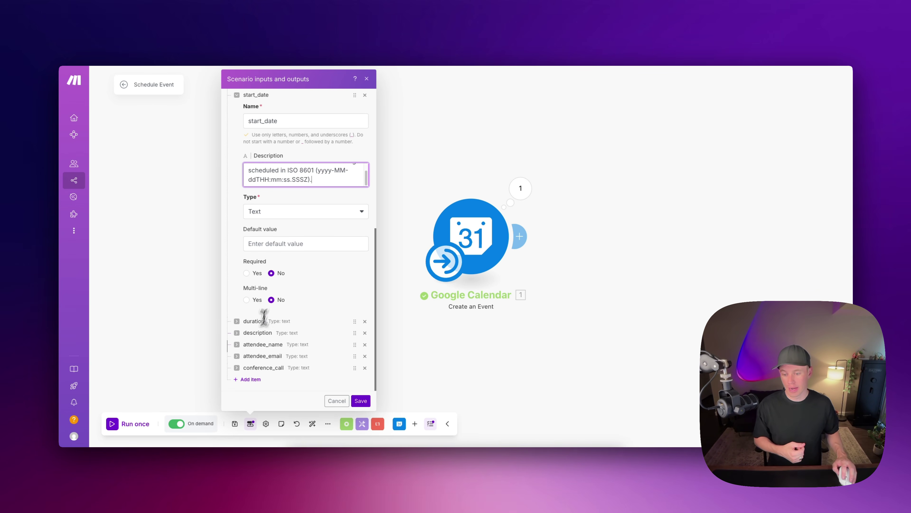
left_click(237, 321)
scroll(287, 323, "down", 4)
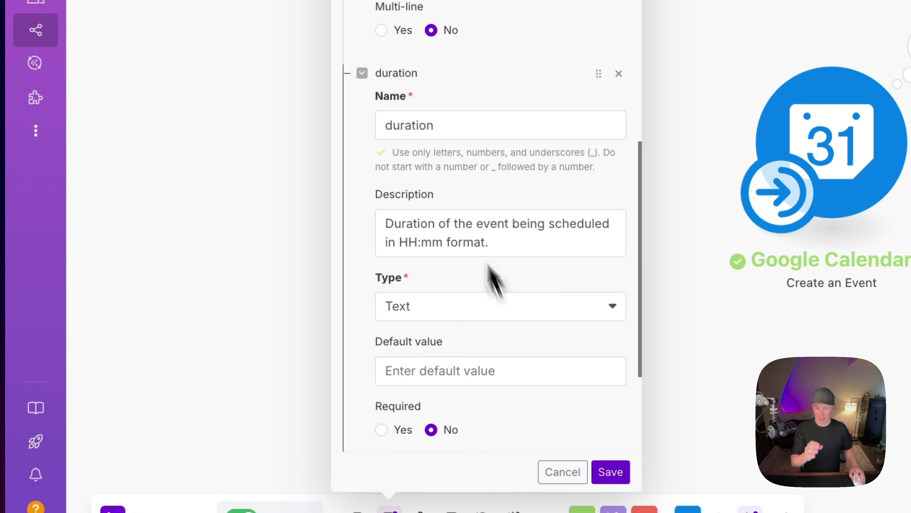
left_click_drag(386, 224, 550, 236)
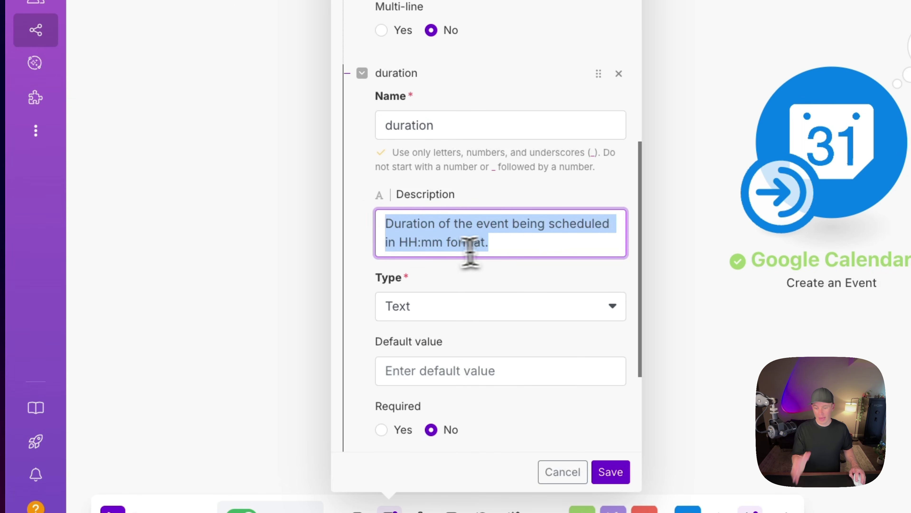
left_click(519, 249)
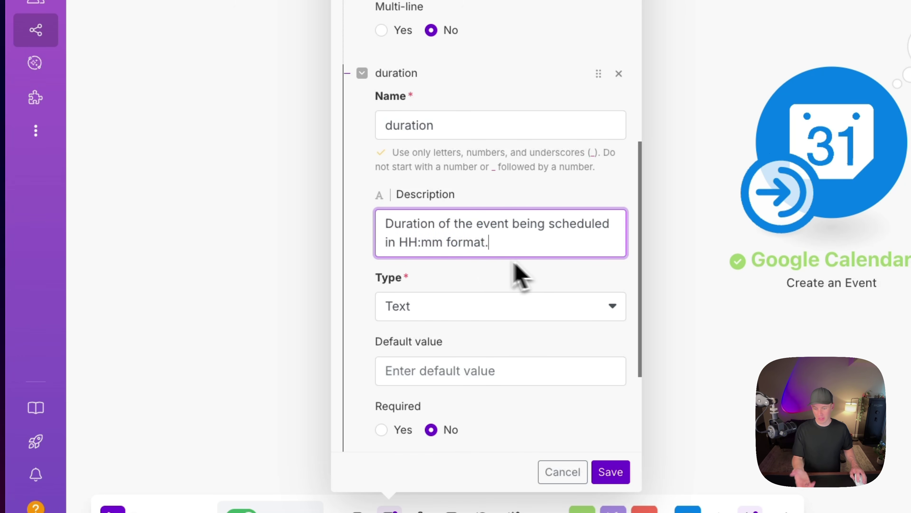
scroll(481, 355, "down", 5)
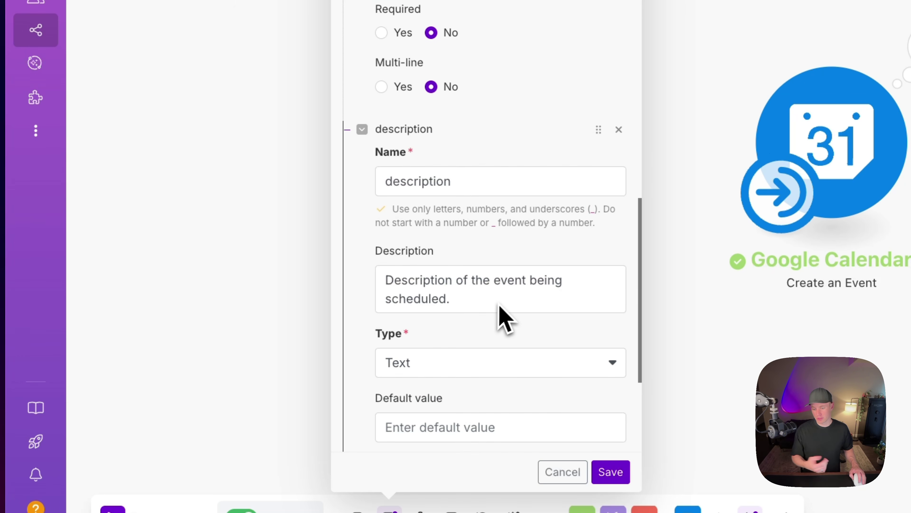
Expand the attendee_name and attendee_email inputs and read their descriptions.
scroll(499, 316, "down", 5)
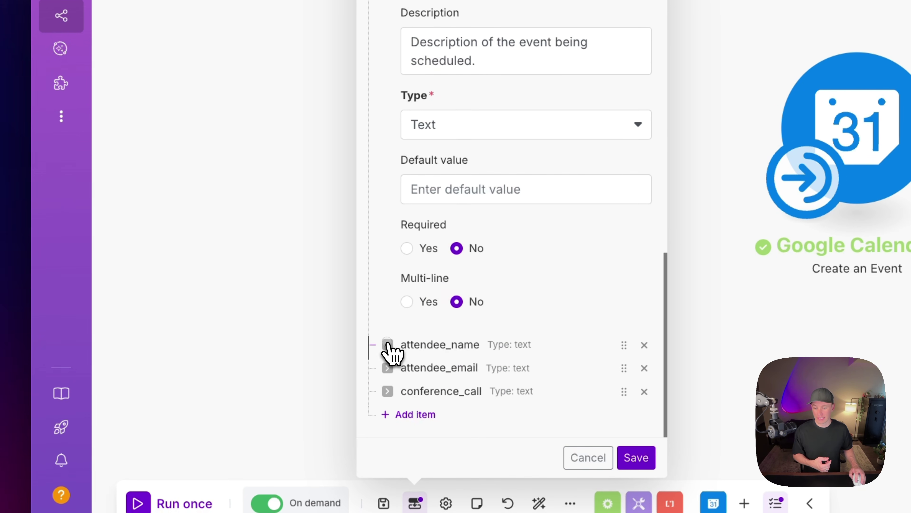
left_click(384, 349)
scroll(499, 272, "down", 5)
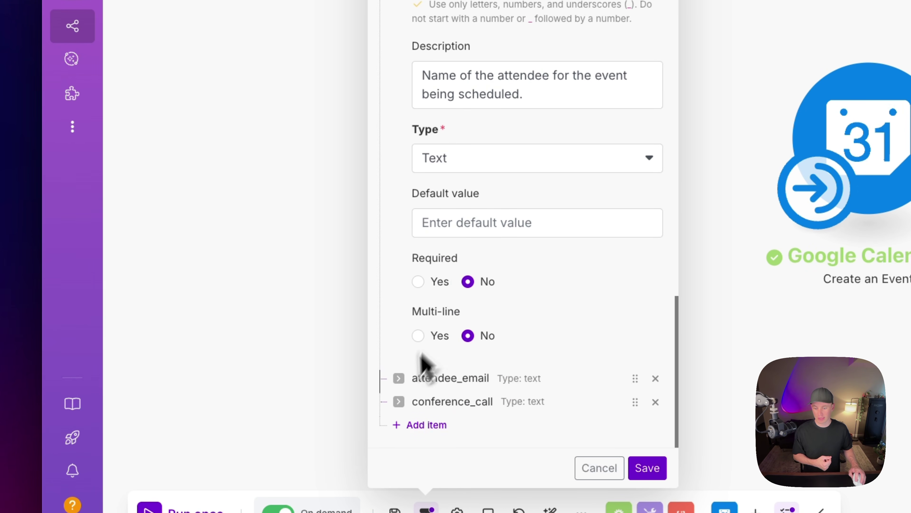
left_click(400, 378)
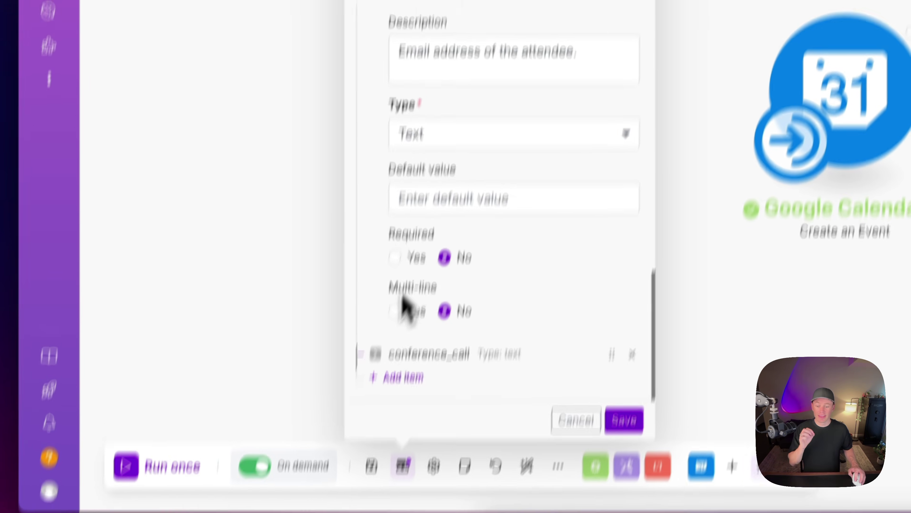
Expand the conference_call input and read its description of when to use {{true}} or {{false}}.
left_click(381, 429)
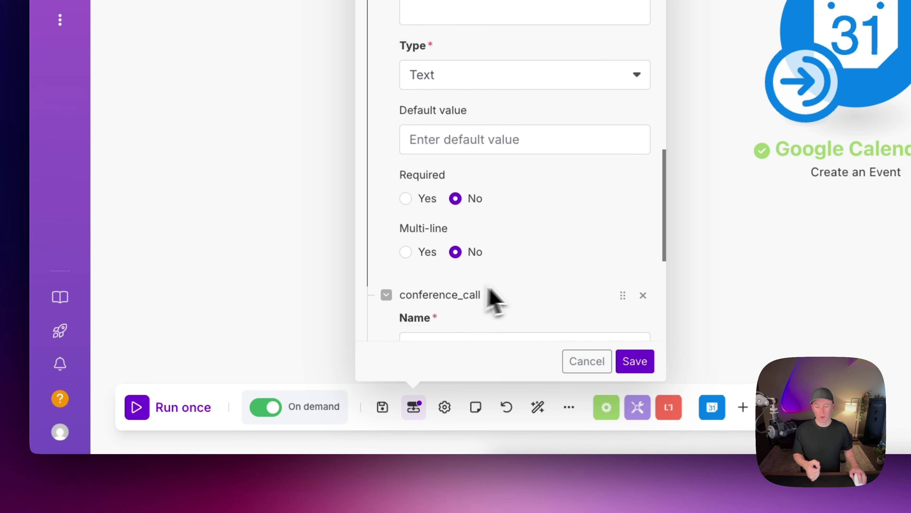
scroll(502, 299, "down", 7)
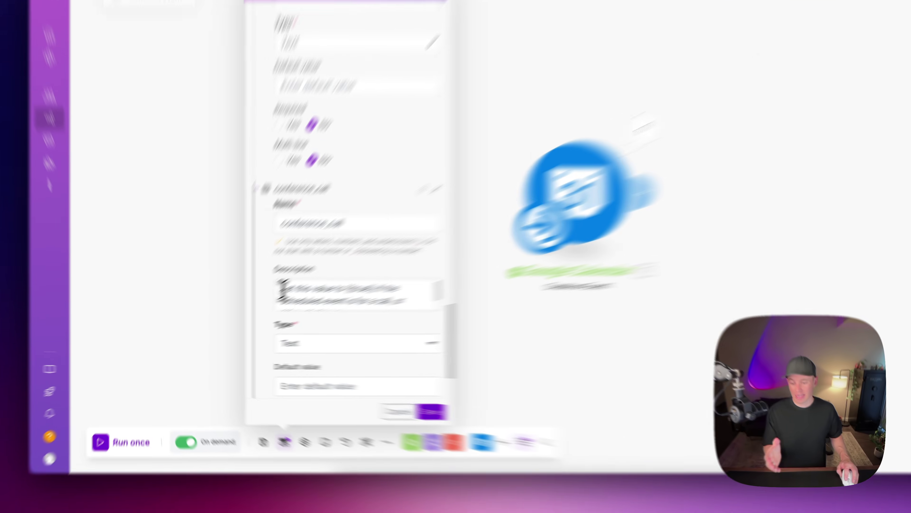
left_click_drag(250, 309, 289, 309)
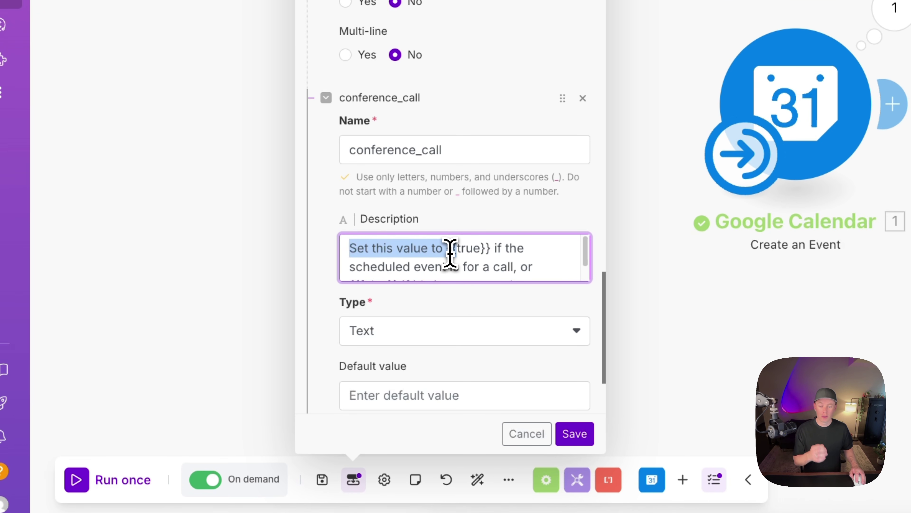
left_click_drag(451, 252, 526, 256)
left_click_drag(521, 257, 559, 270)
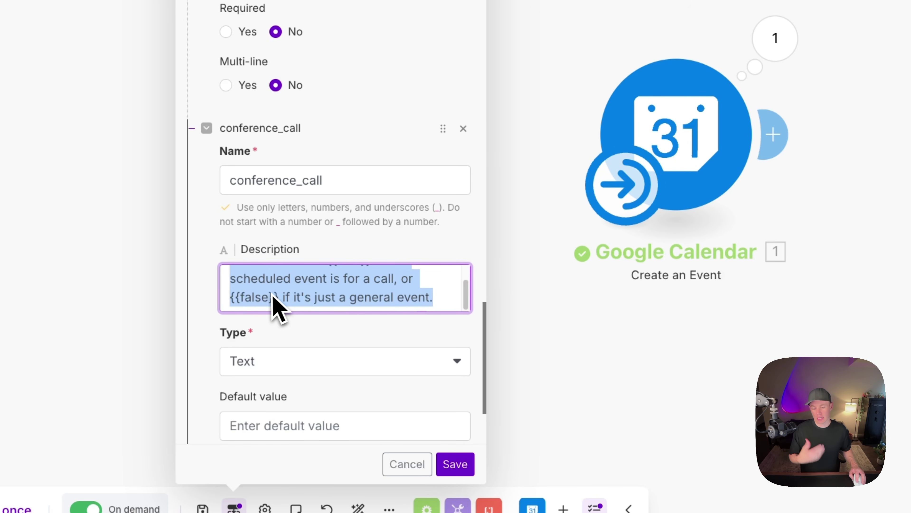
In the Google Calendar Create an Event module, clear the Add Google Meet Video Conferencing mapping and toggle its Map option off and on.
left_click(675, 111)
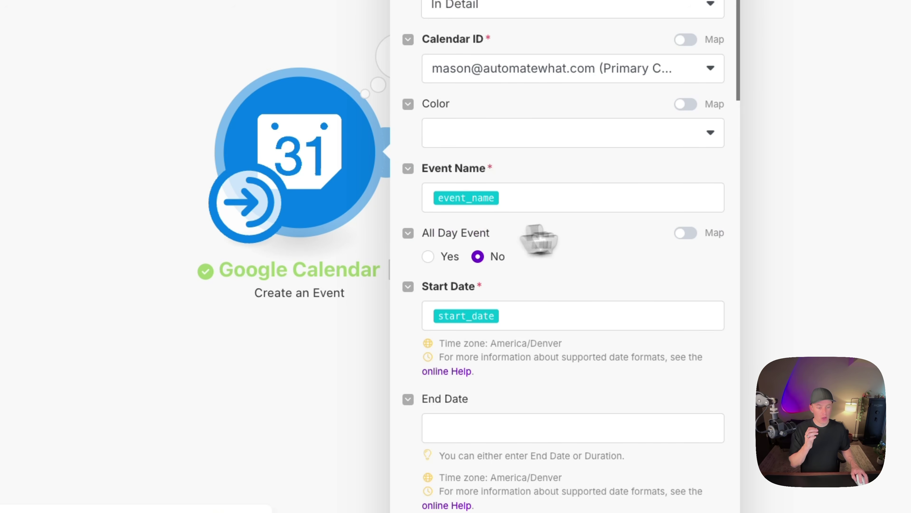
scroll(538, 240, "down", 10)
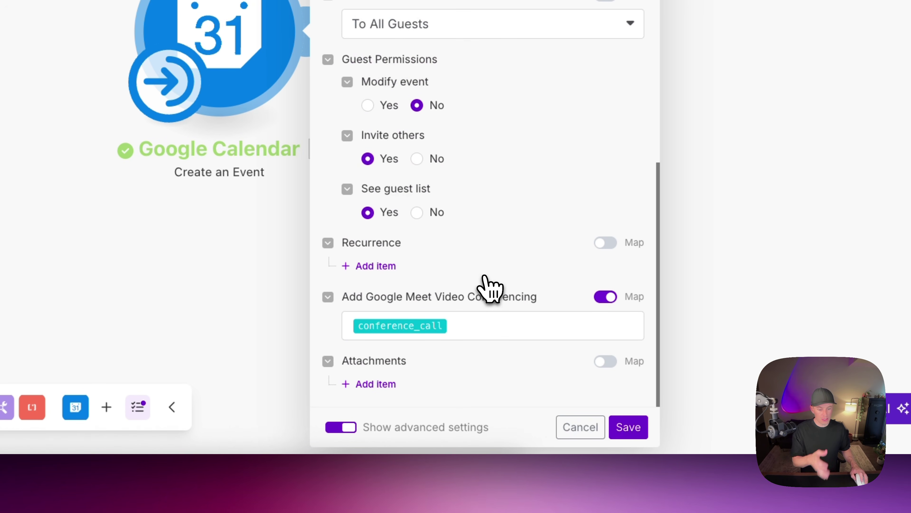
left_click(465, 326)
key("BackSpace")
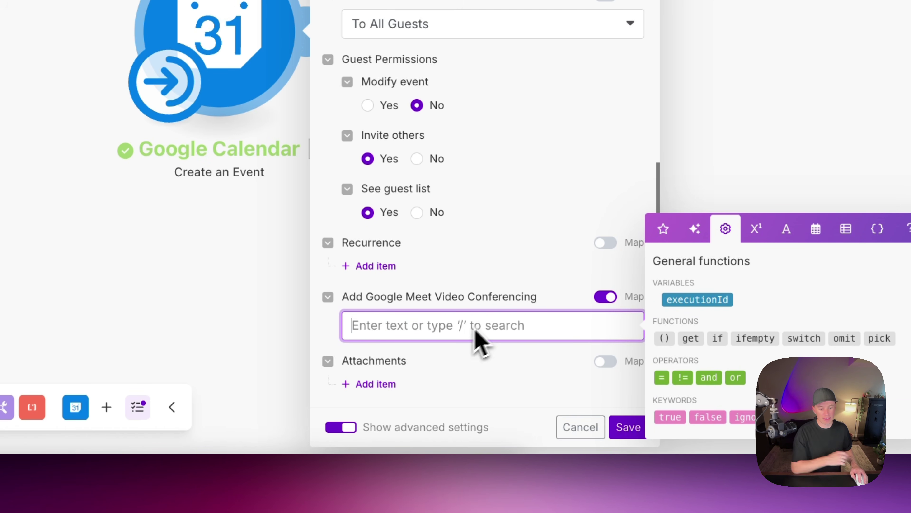
left_click(603, 297)
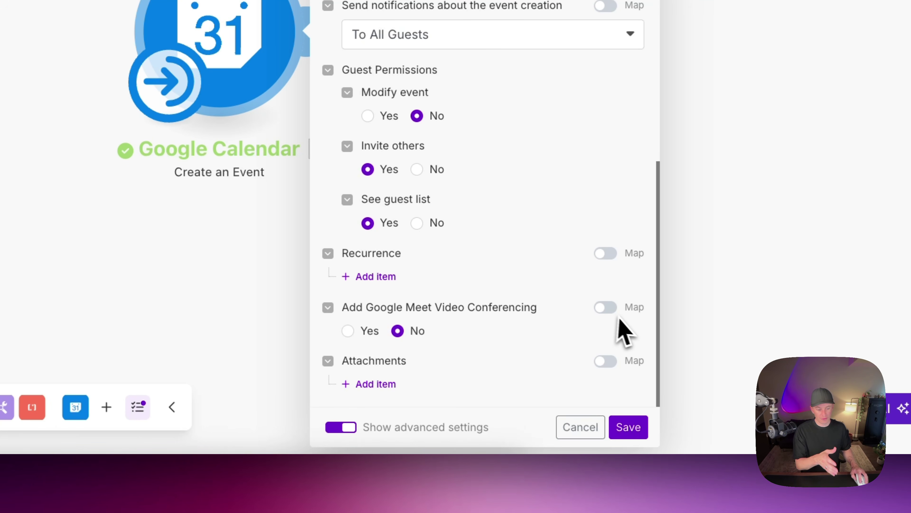
left_click(605, 308)
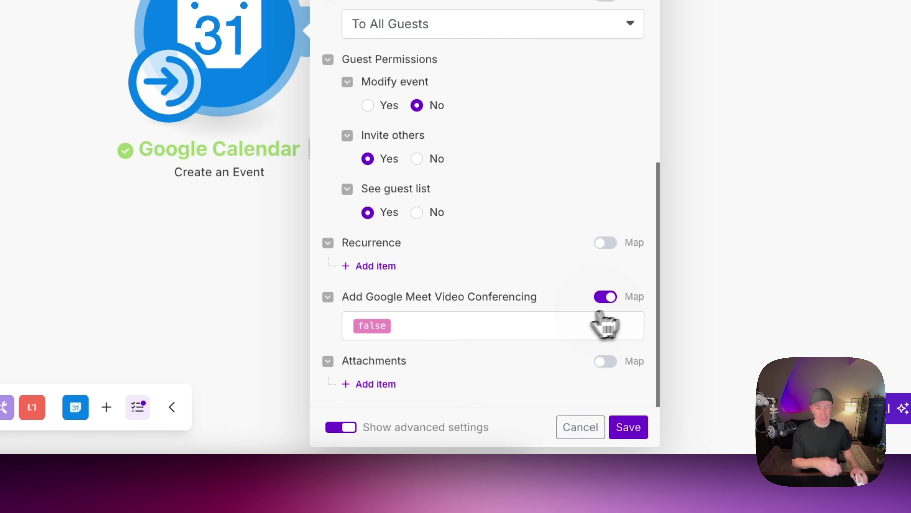
Enter false as plain text and as the {{false}} boolean in Add Google Meet Video Conferencing to compare them, clearing the extra entries.
left_click(405, 327)
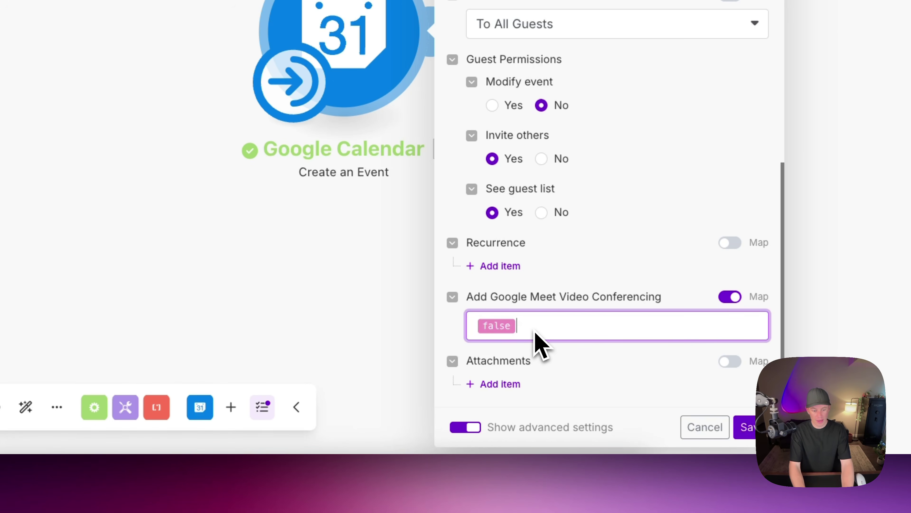
type("Fals")
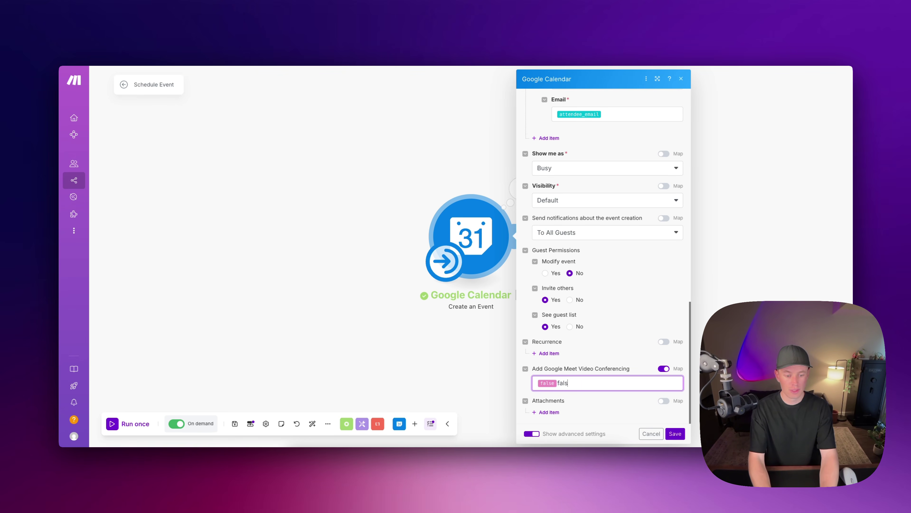
type("e")
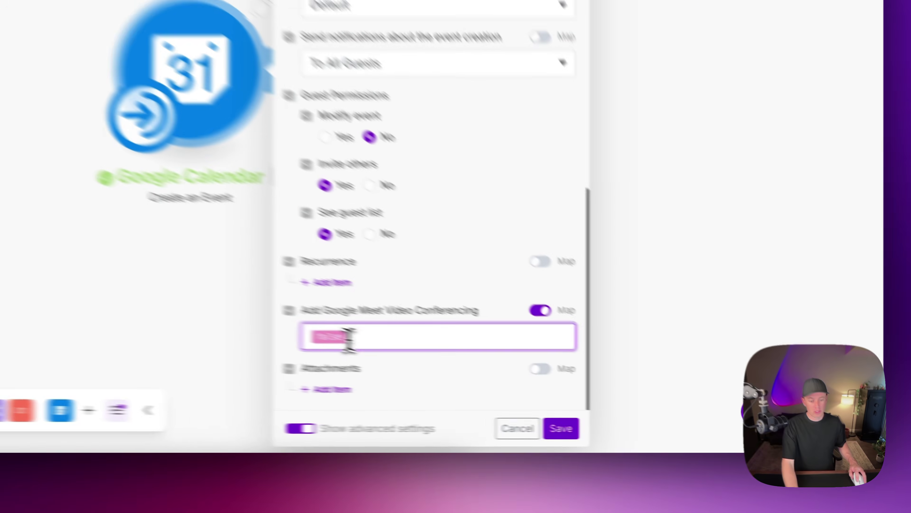
left_click(549, 385)
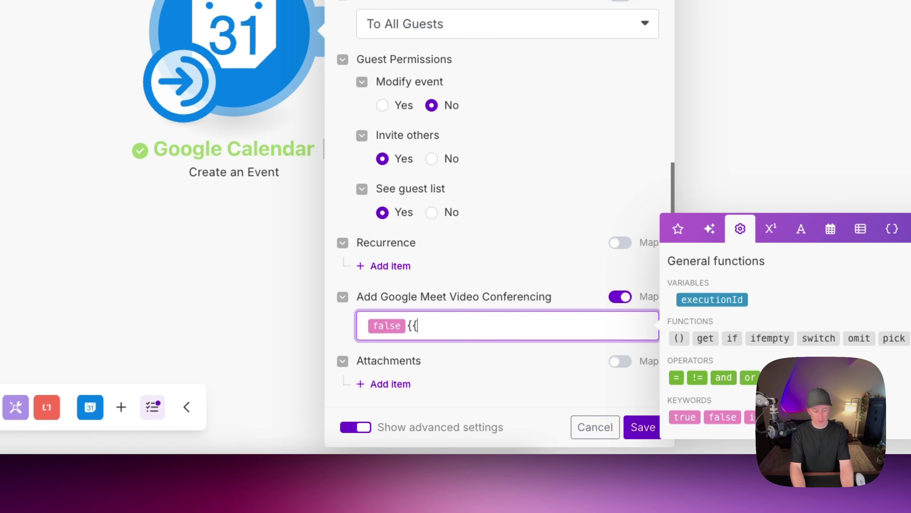
type("}}")
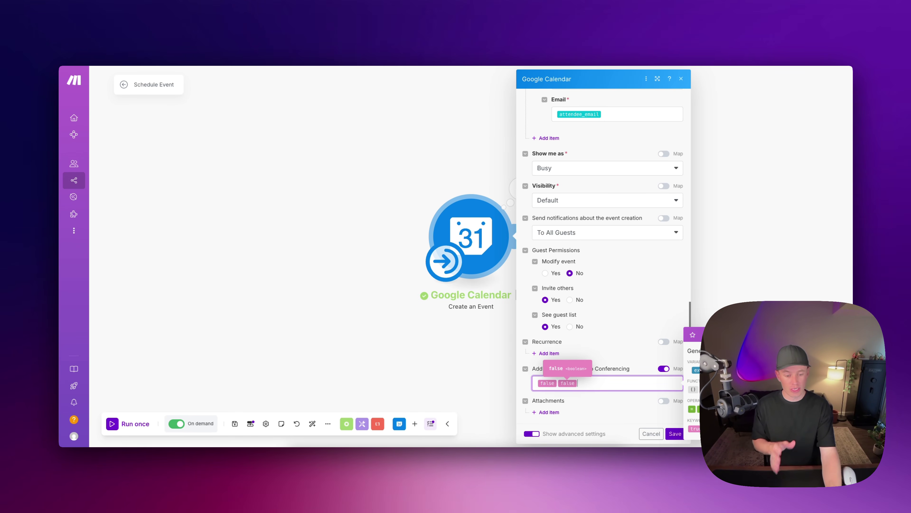
key("BackSpace")
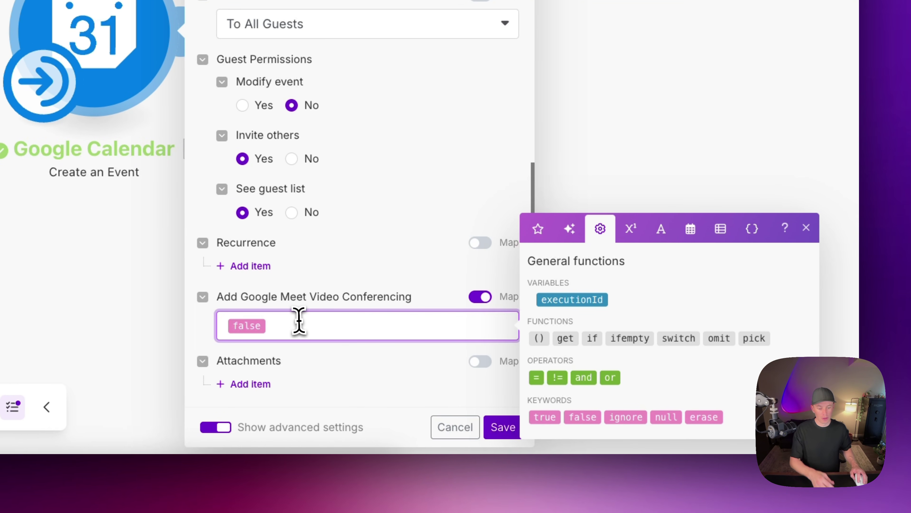
Replace the Add Google Meet Video Conferencing value with the conference_call scenario input.
key("BackSpace")
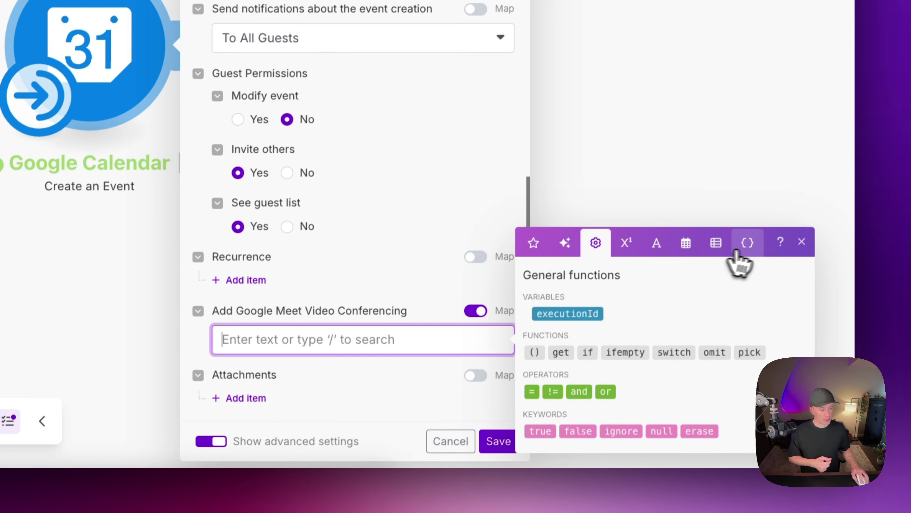
left_click(753, 228)
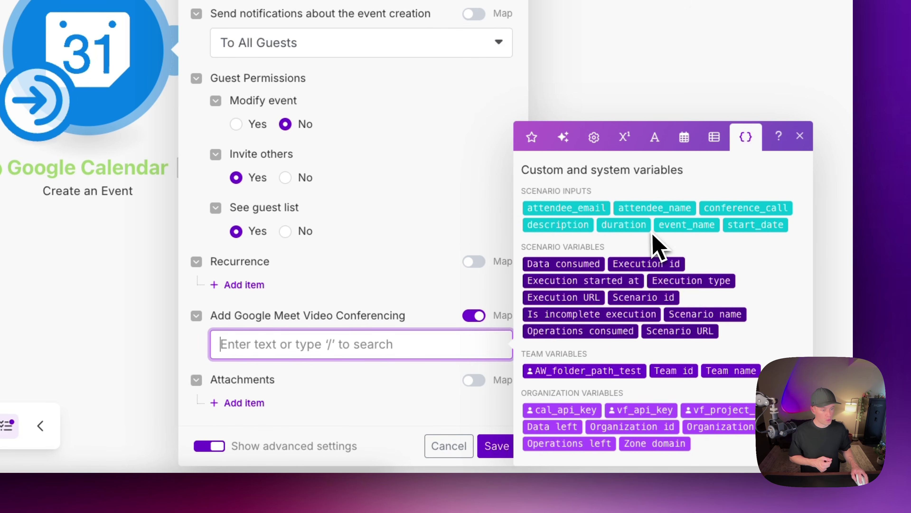
left_click(742, 209)
left_click(348, 402)
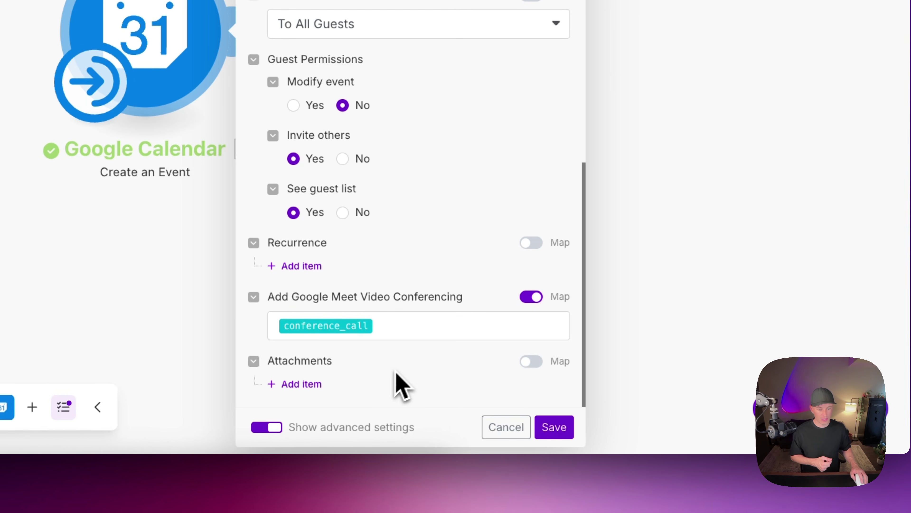
Review the event module's duration, description, attendee and notification settings and save the module.
scroll(554, 248, "up", 2)
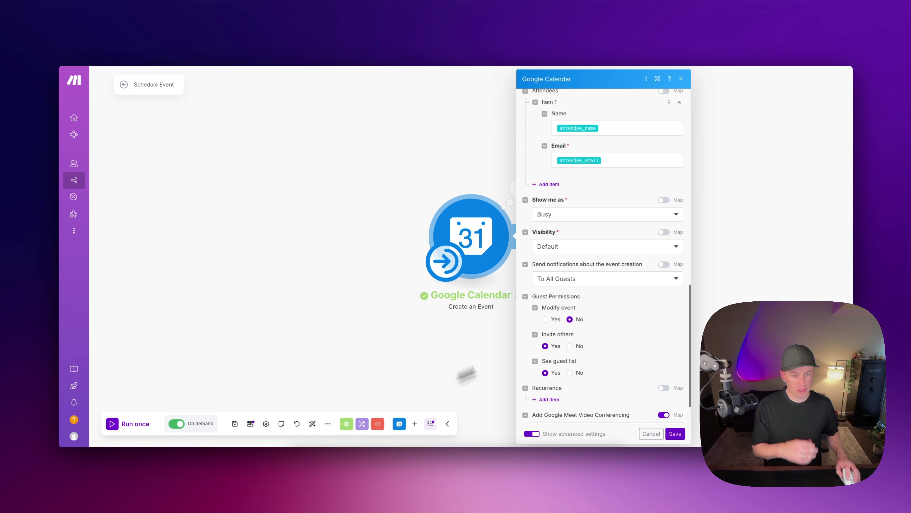
scroll(595, 305, "up", 6)
scroll(585, 288, "down", 3)
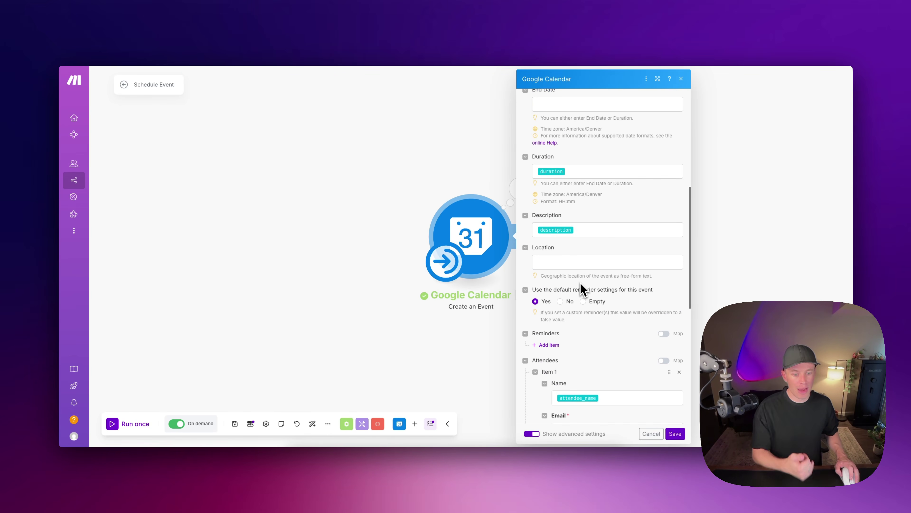
scroll(586, 298, "down", 4)
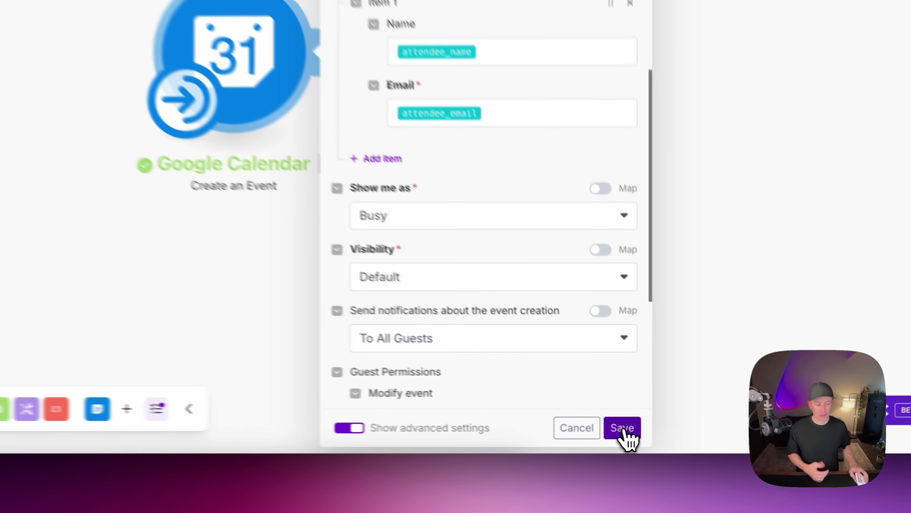
left_click(675, 434)
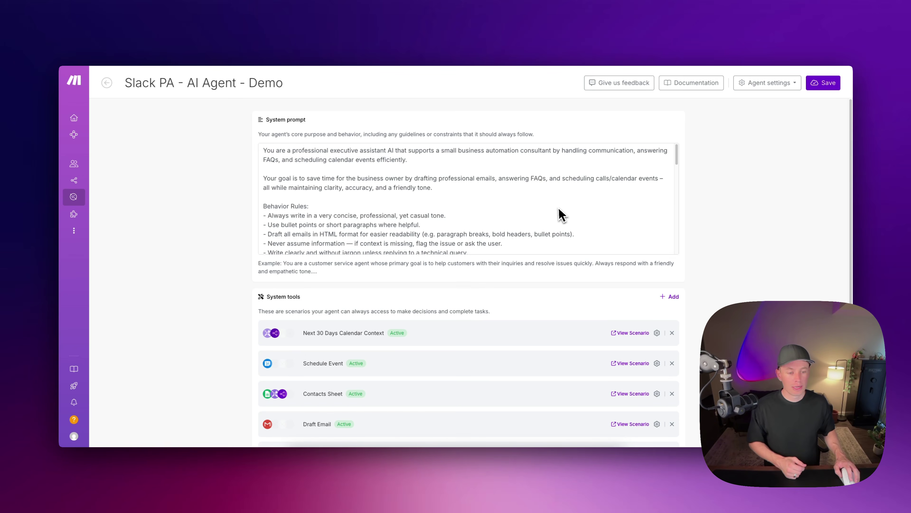
Review the behavior rules in the Slack PA - AI Agent - Demo system prompt and the agent's list of system tools.
scroll(561, 216, "down", 3)
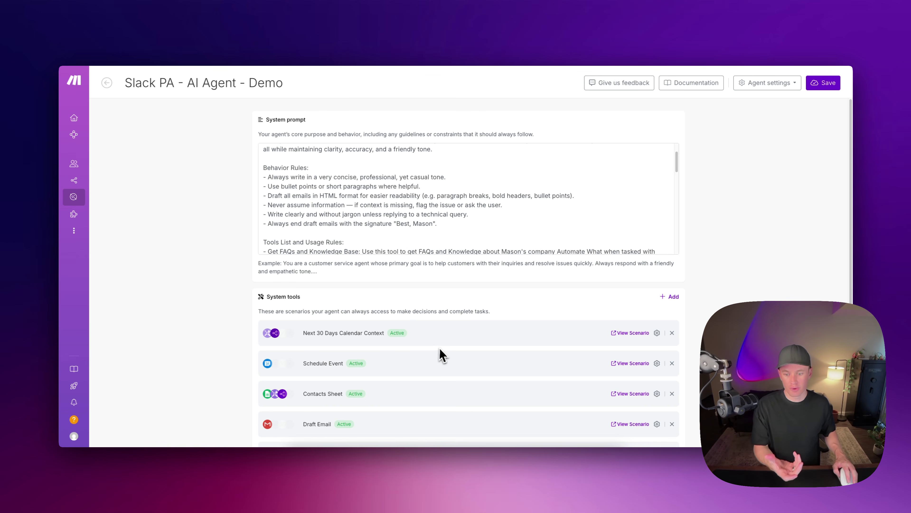
scroll(442, 355, "down", 2)
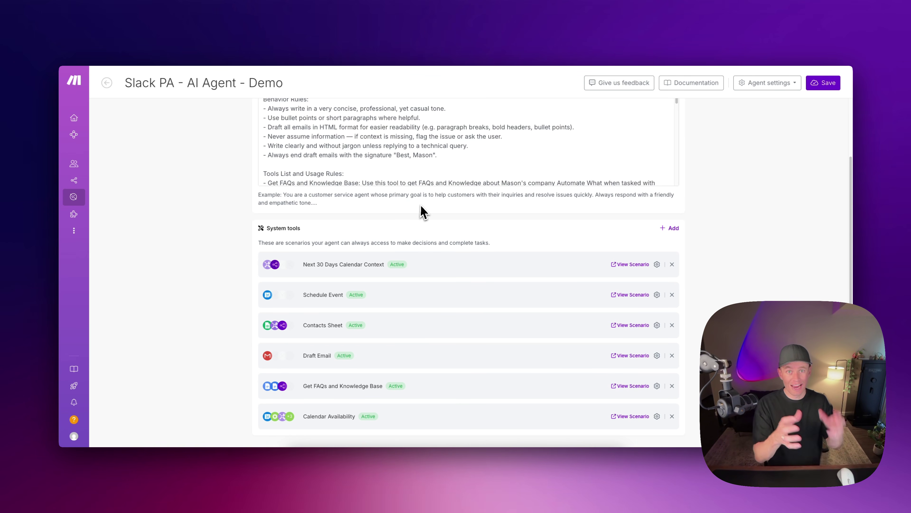
scroll(419, 305, "up", 2)
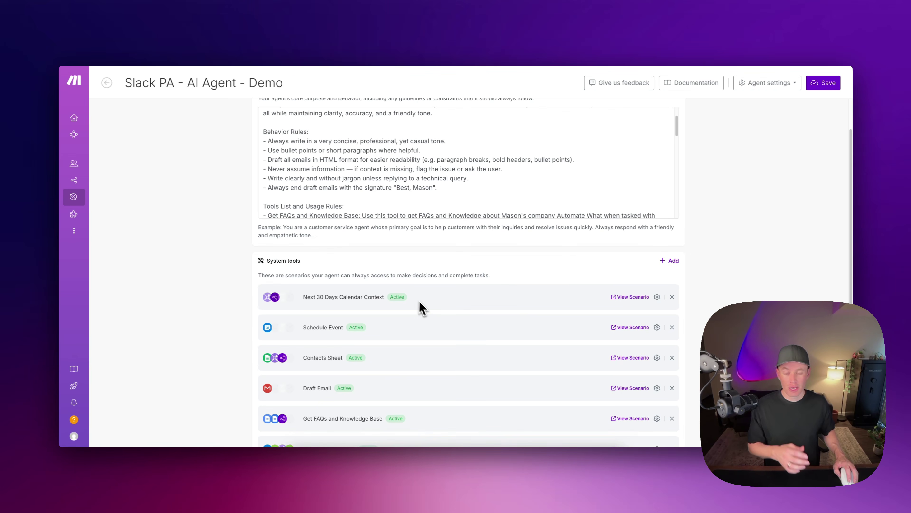
Open the agent's configuration from the scenario's Make AI Agents module and review the prompt's tool usage rules and the system tools.
mouse_move(87, 200)
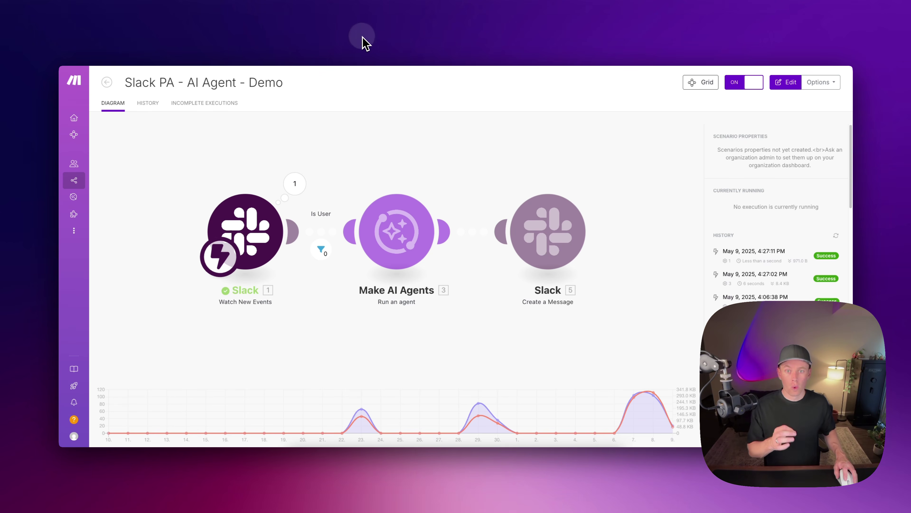
left_click(472, 244)
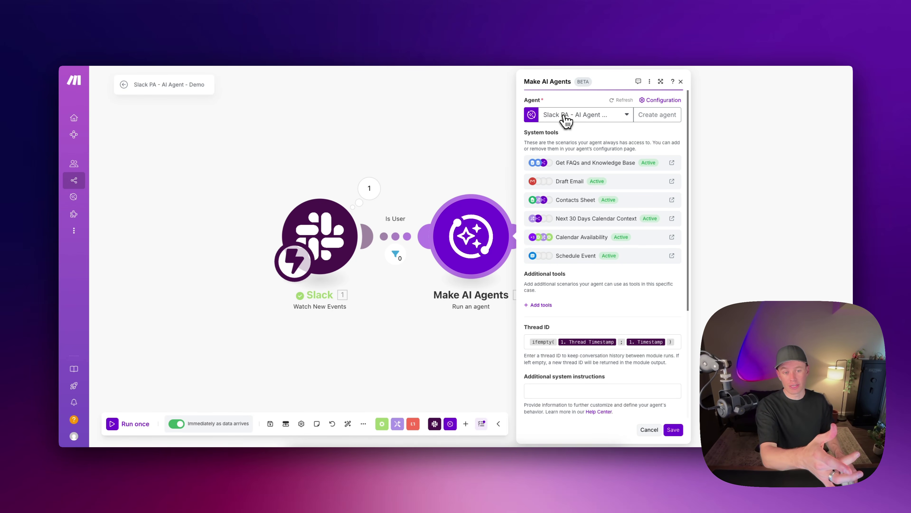
left_click(651, 101)
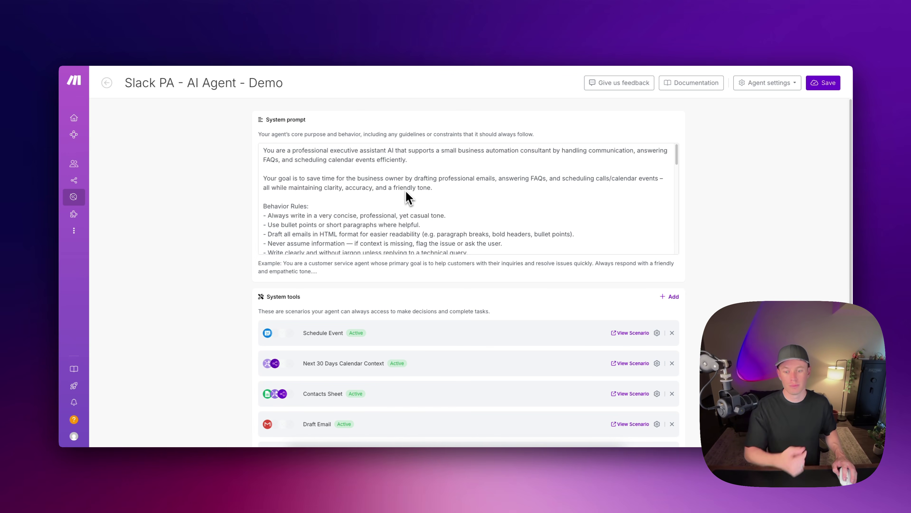
scroll(413, 203, "down", 5)
scroll(535, 331, "down", 2)
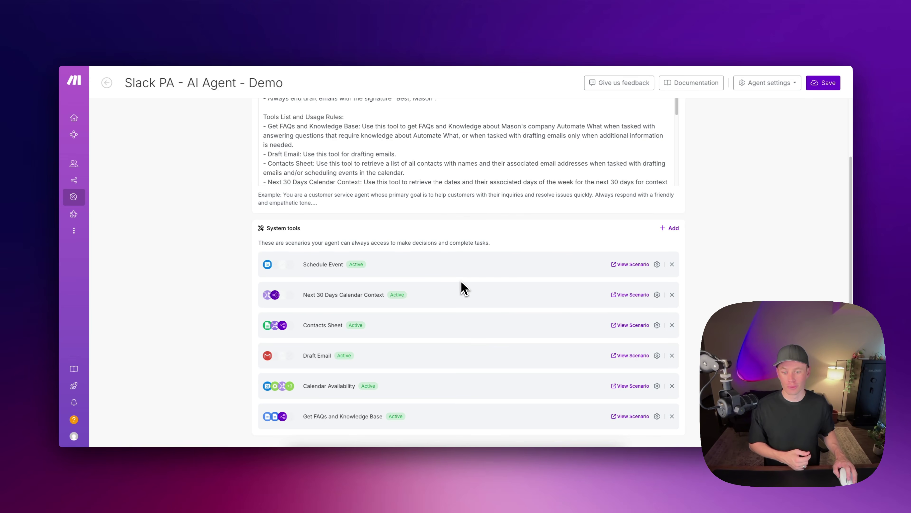
Open the list of scenarios that can be added as system tools and the description entry for one of them.
left_click(670, 228)
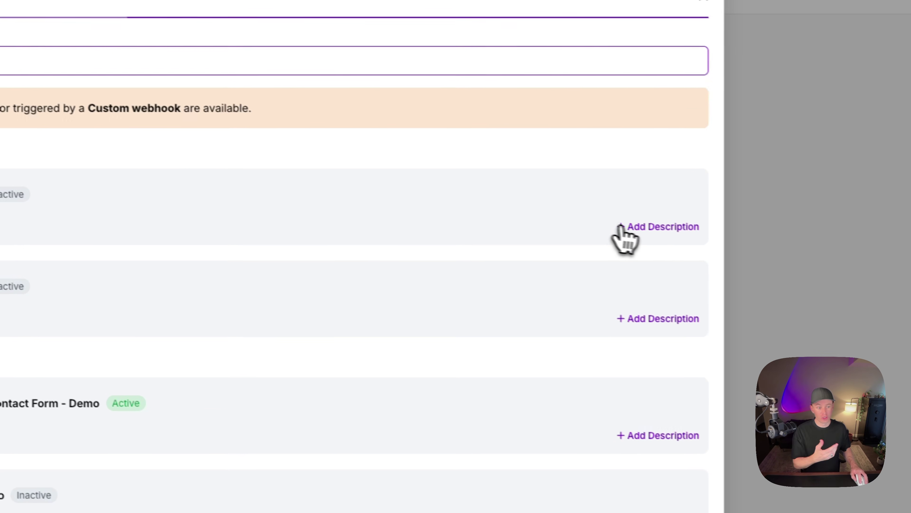
left_click(633, 227)
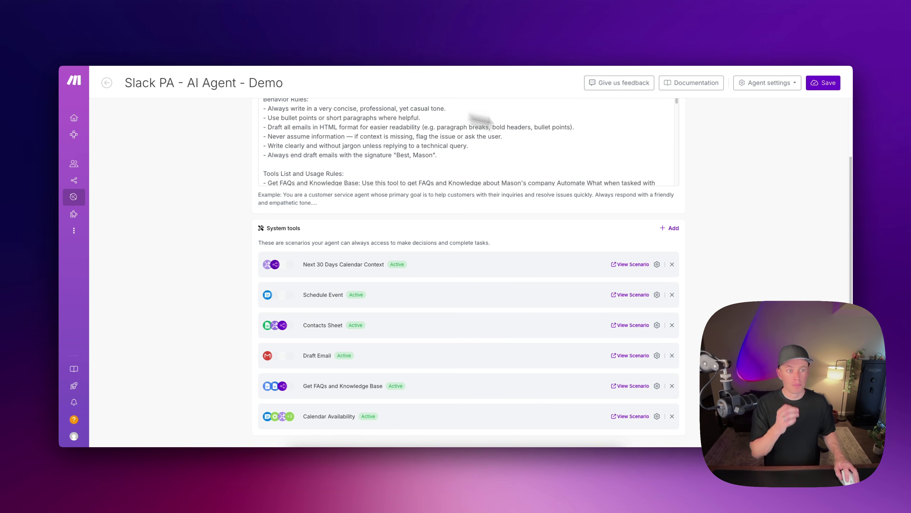
In the agent settings, try the gpt-4.1 model and set the model back to gpt-4.1-mini.
left_click(763, 86)
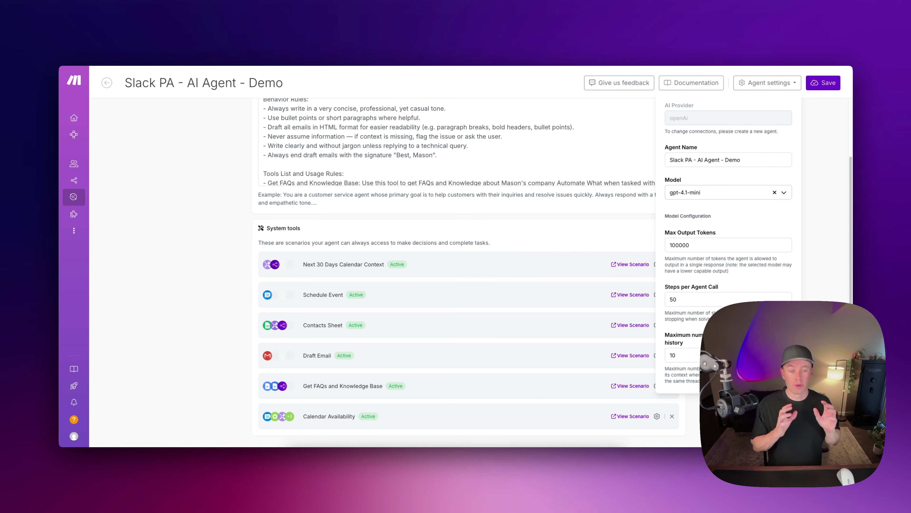
left_click(705, 194)
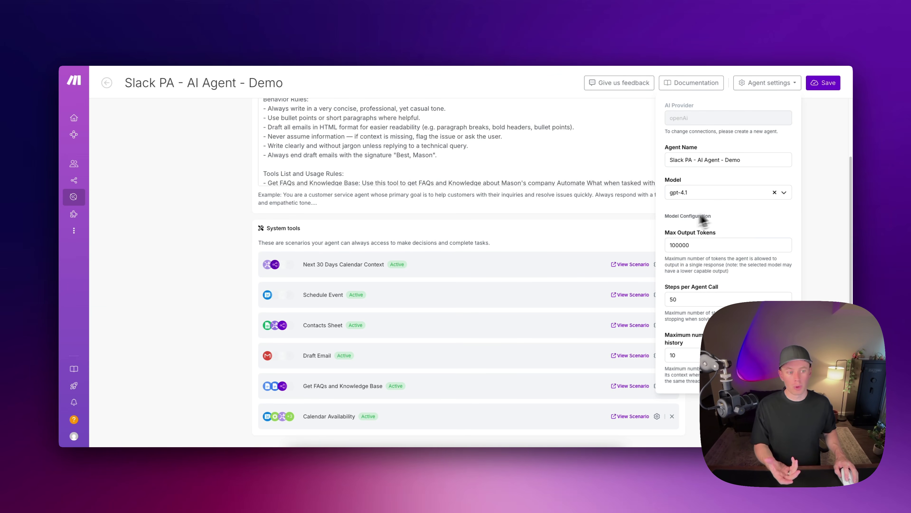
left_click(732, 194)
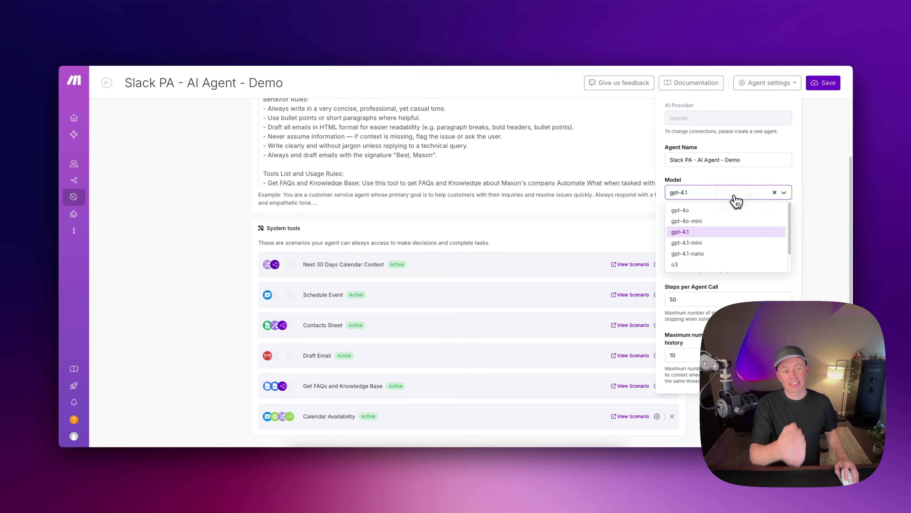
left_click(696, 244)
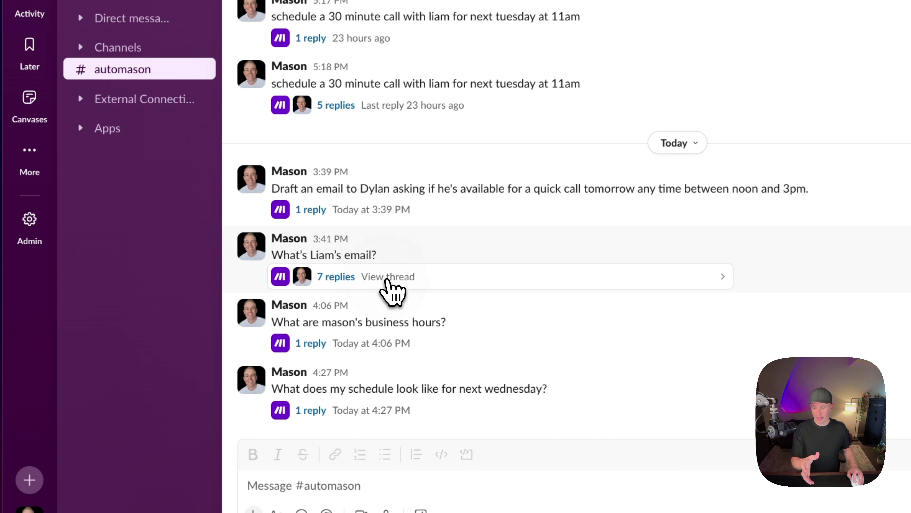
In Slack, open the seven-reply thread about a contact's email in the automason channel and review the request for a 15 minute call.
left_click(387, 278)
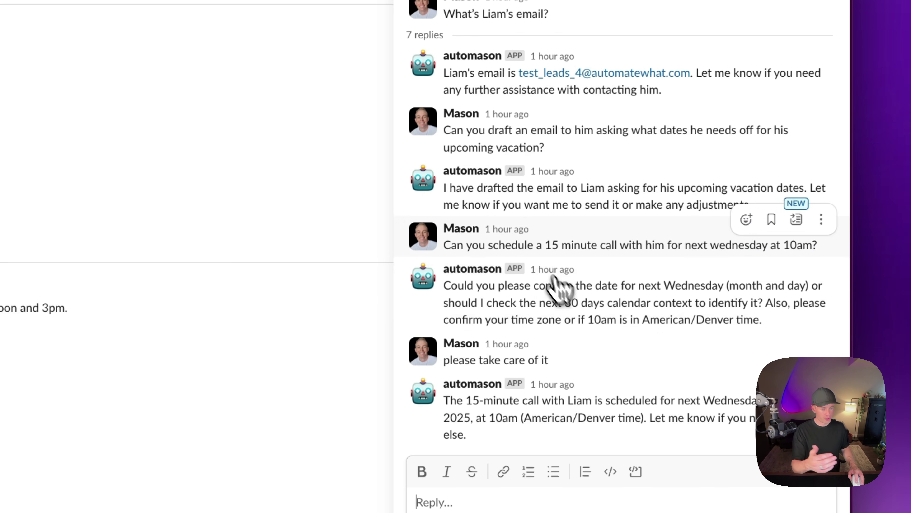
triple_click(574, 246)
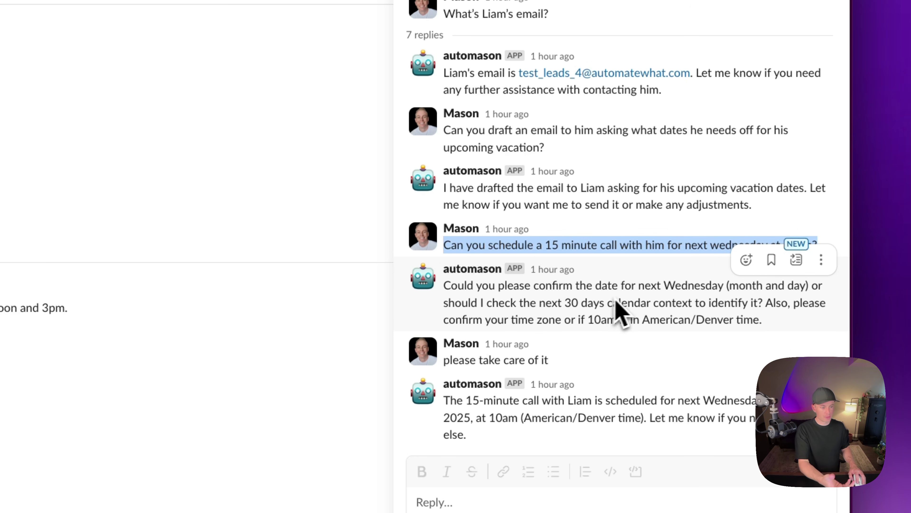
scroll(724, 309, "down", 3)
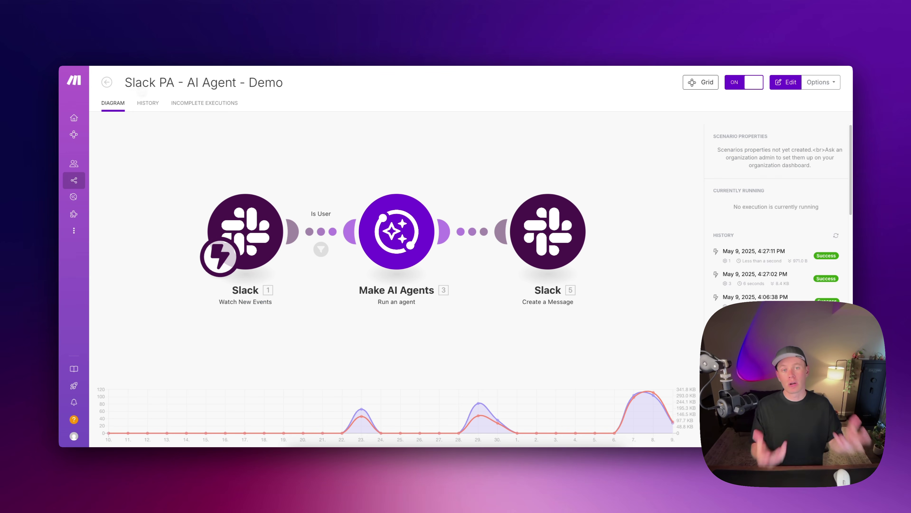
In Make, open the May 9, 2025, 4:27:02 PM run and expand the token usage summary and detail in the Make AI Agents output.
left_click(148, 104)
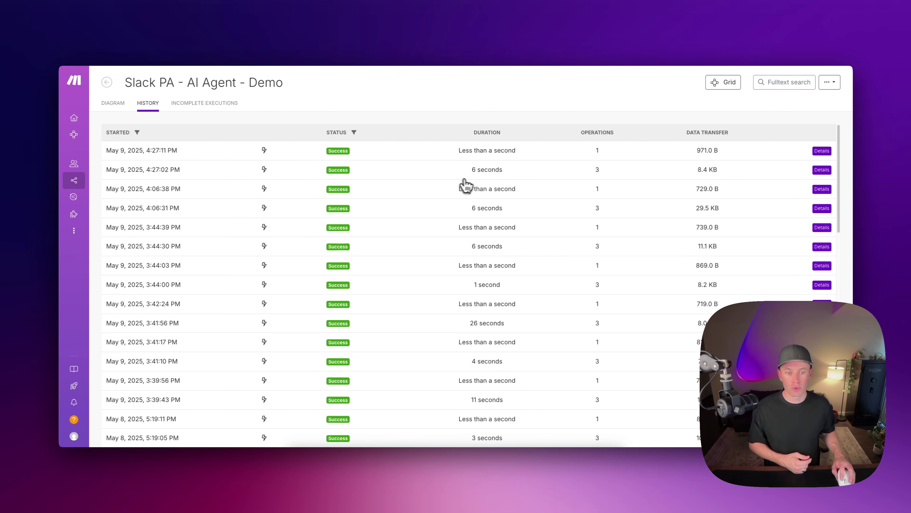
left_click(821, 170)
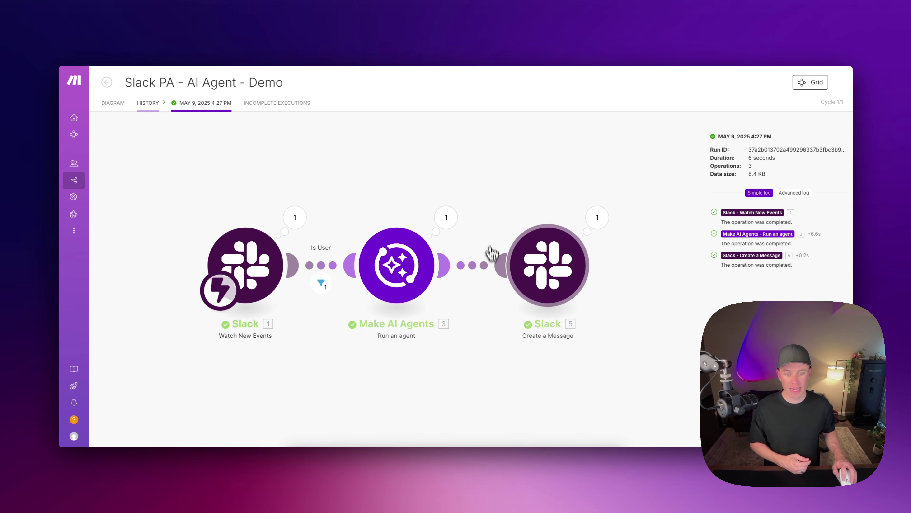
left_click(446, 217)
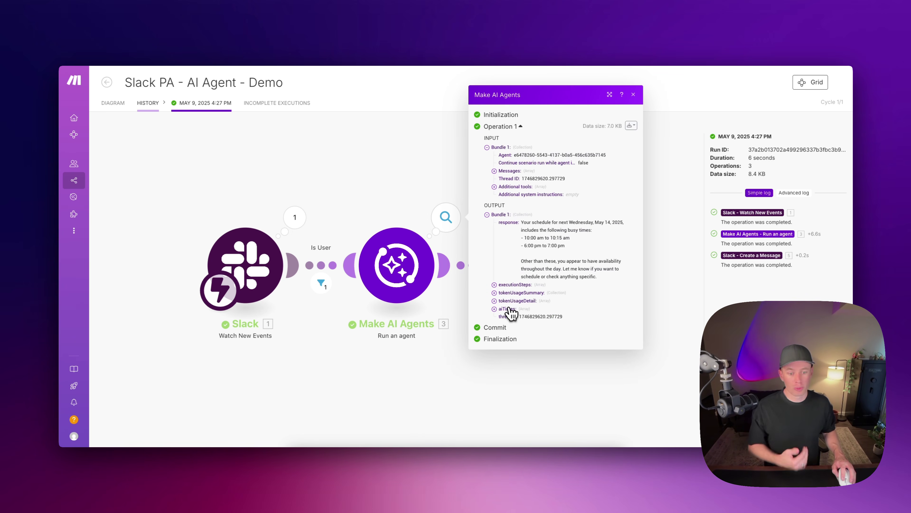
left_click(494, 292)
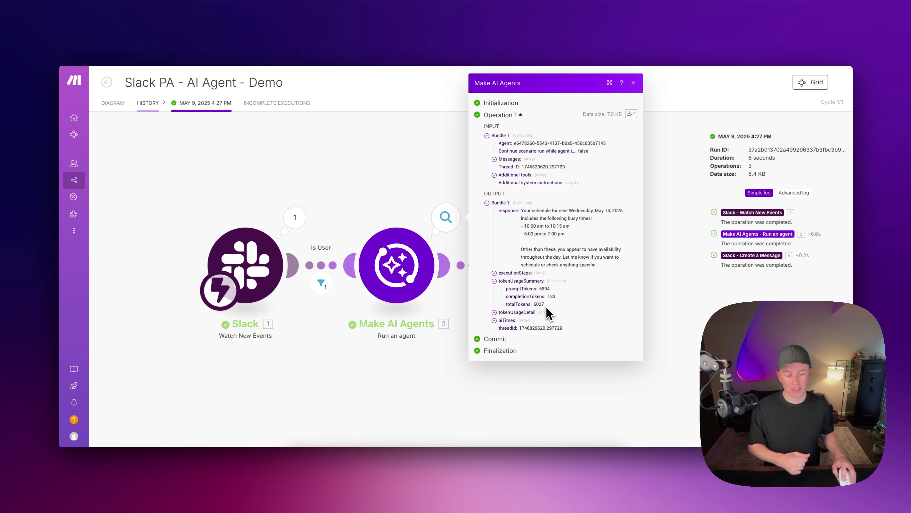
left_click(494, 312)
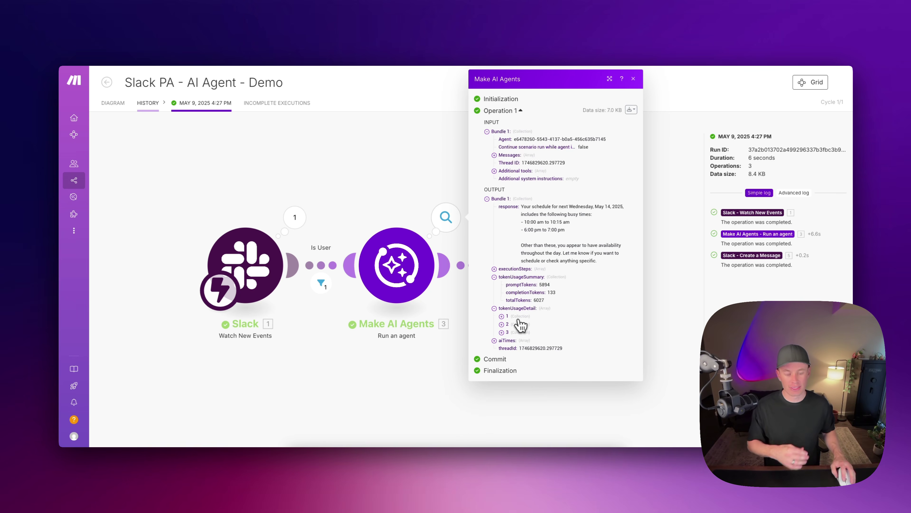
Open OpenAI's API Pricing page from the Google results and examine the GPT-4.1 input and output token prices.
left_click(821, 40)
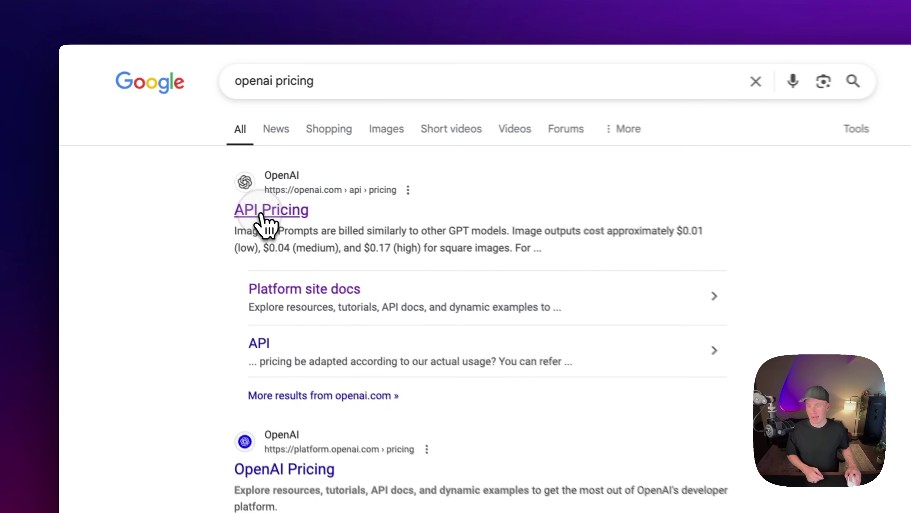
left_click(163, 150)
scroll(524, 336, "down", 3)
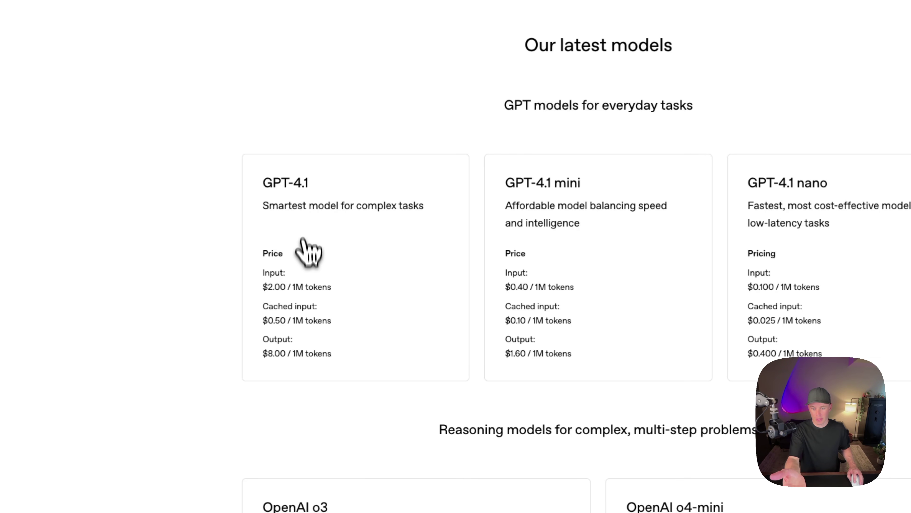
left_click_drag(269, 287, 356, 306)
left_click_drag(269, 353, 399, 370)
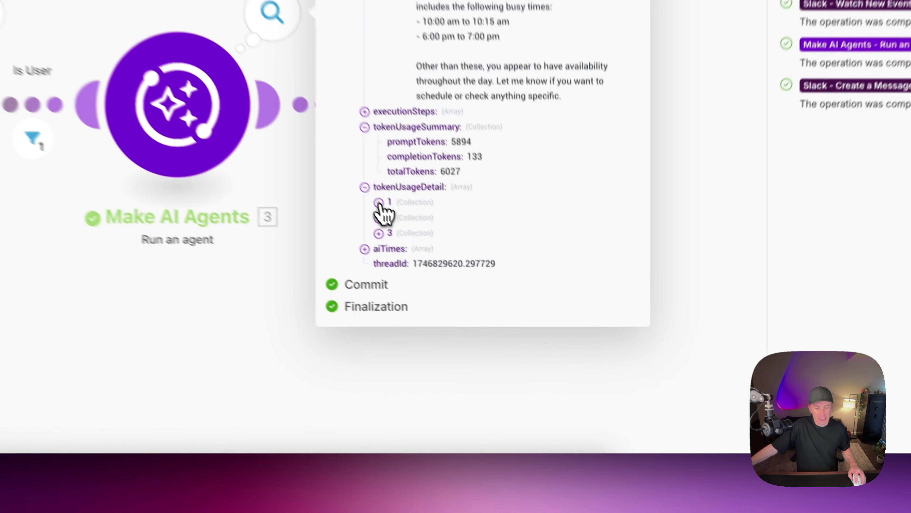
Back in the Make run, expand all three call entries under tokenUsageDetail.
left_click(378, 202)
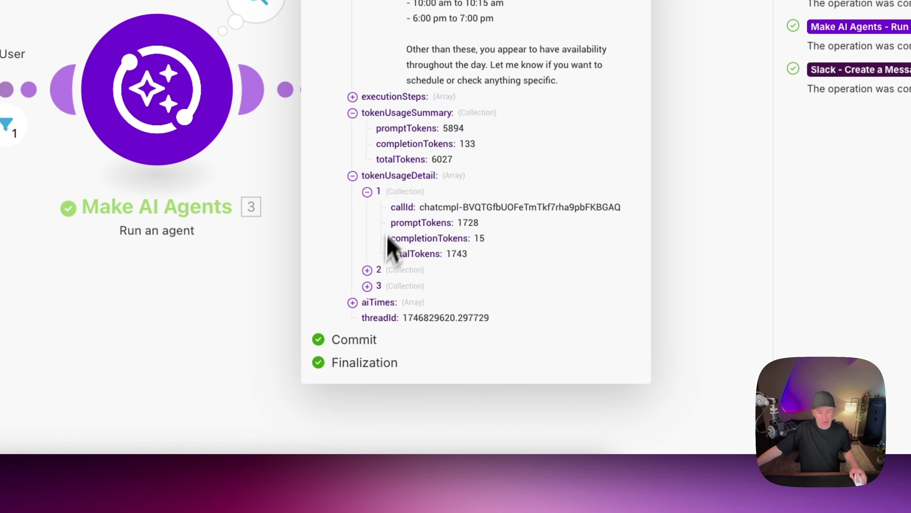
left_click(378, 277)
left_click(366, 349)
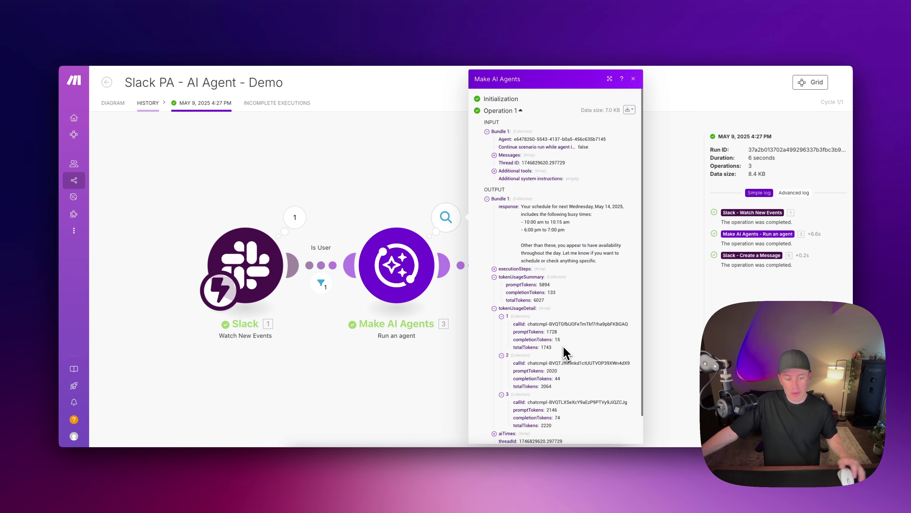
scroll(562, 353, "down", 2)
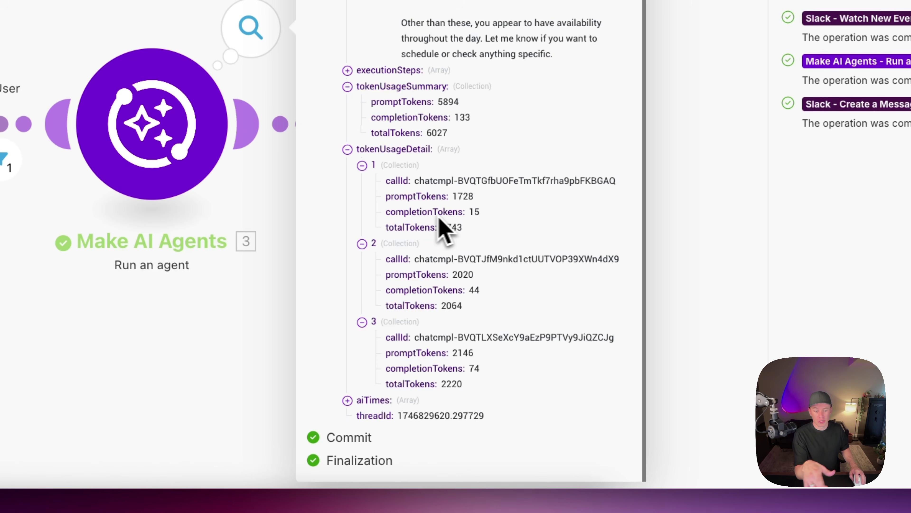
Compare the prompt tokens and completion tokens across the agent's three calls.
double_click(463, 196)
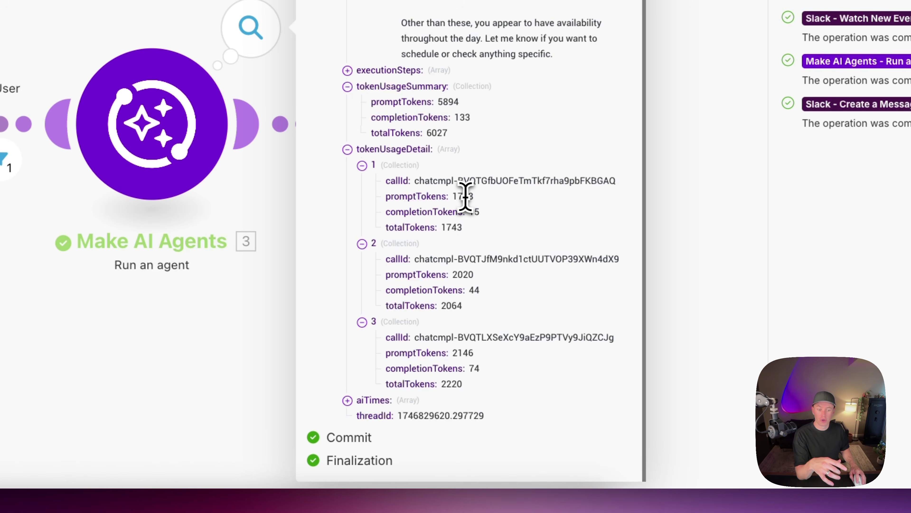
double_click(474, 212)
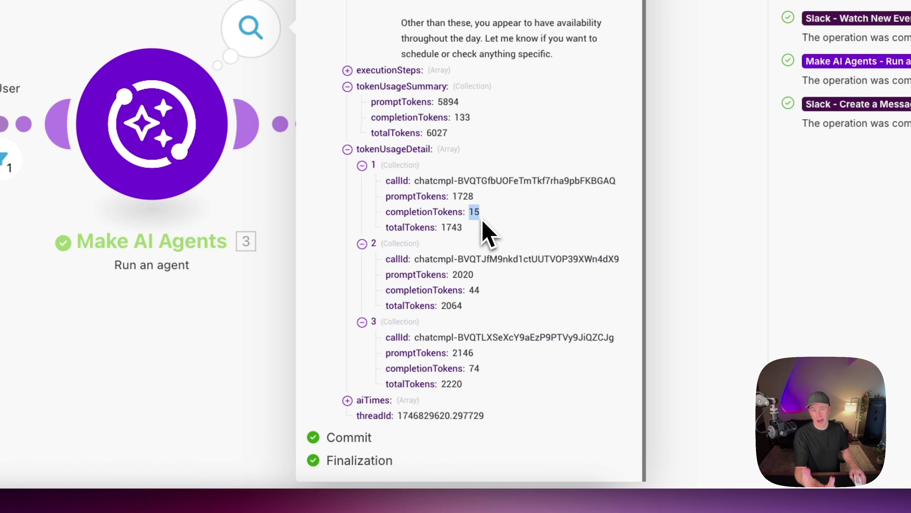
double_click(462, 275)
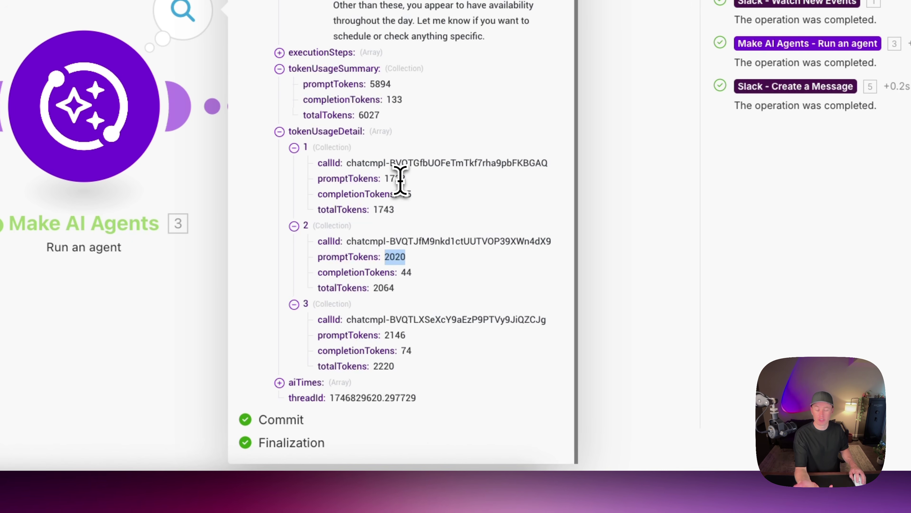
double_click(462, 197)
double_click(395, 257)
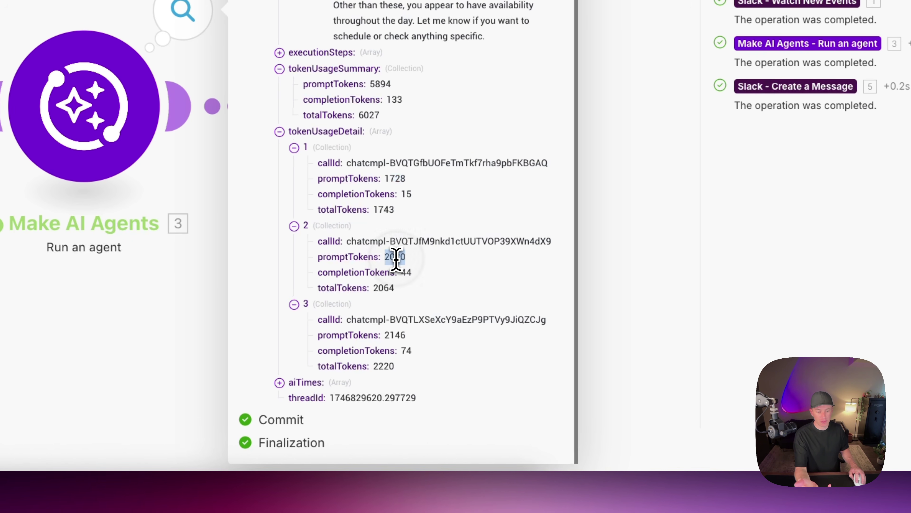
double_click(394, 336)
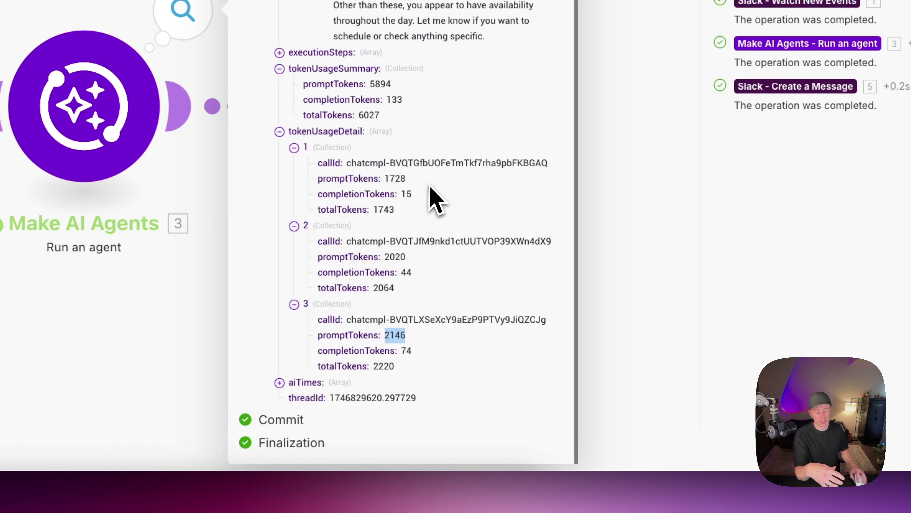
double_click(407, 194)
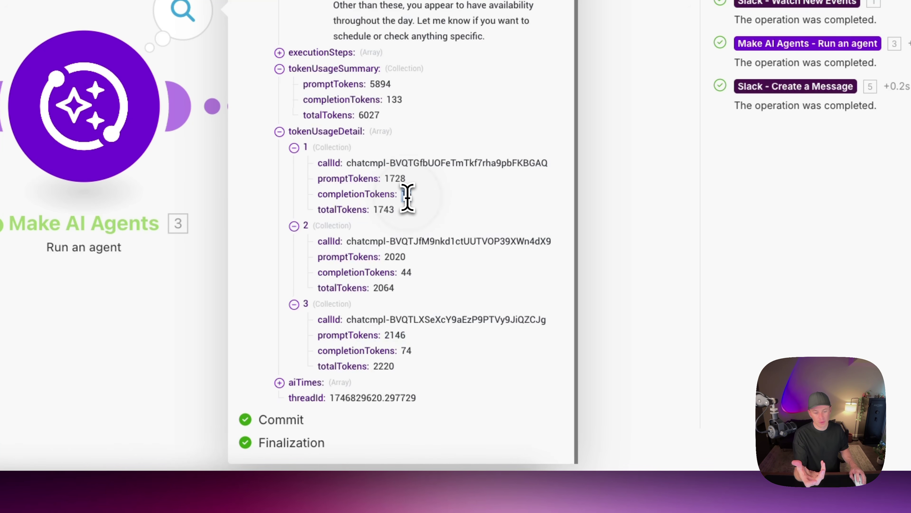
double_click(406, 272)
double_click(406, 351)
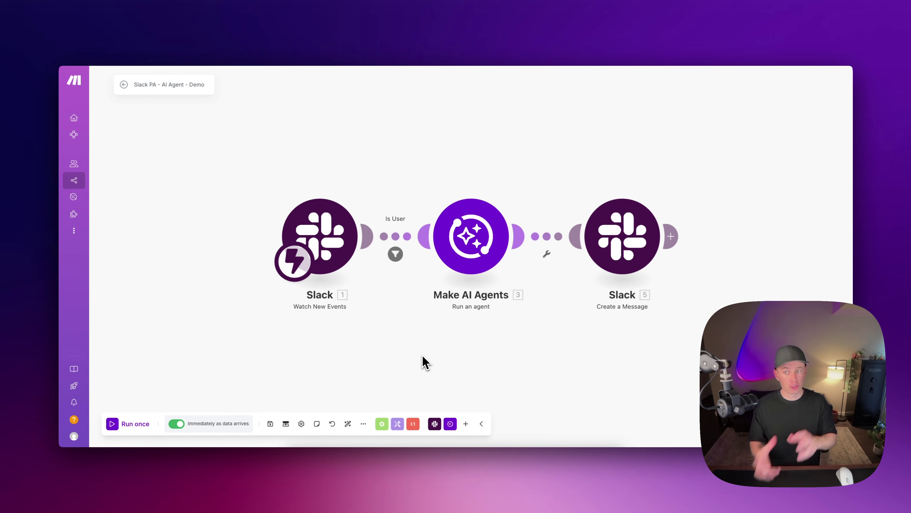
Return to the Slack PA - AI Agent - Demo agent's configuration, close the agent settings and select the entire system prompt.
left_click(147, 86)
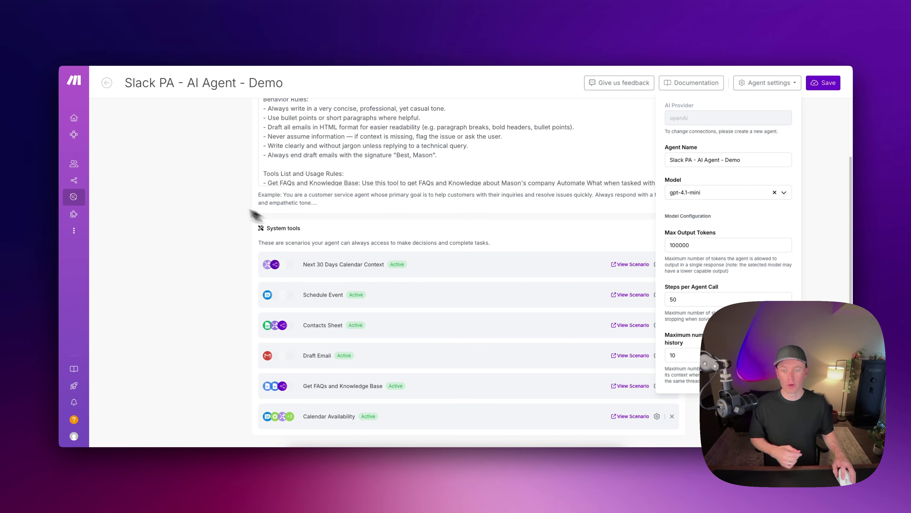
left_click(214, 205)
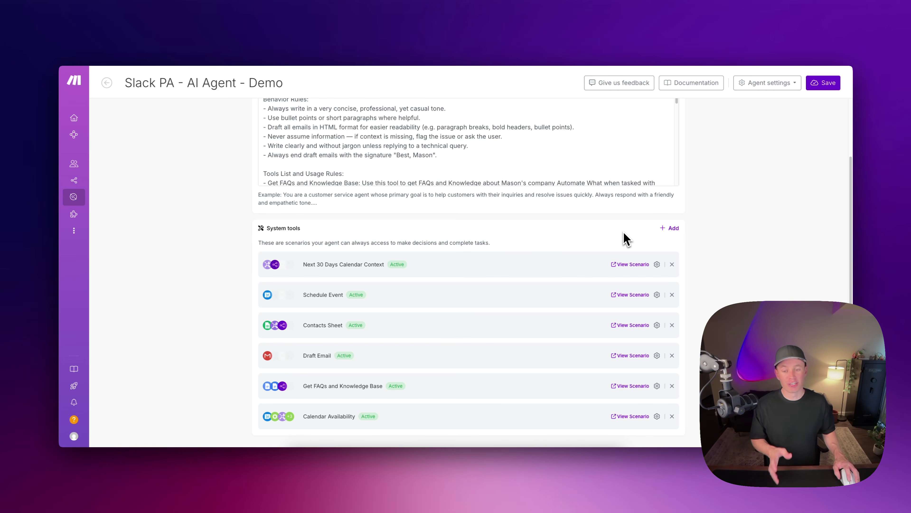
scroll(332, 145, "up", 2)
triple_click(333, 145)
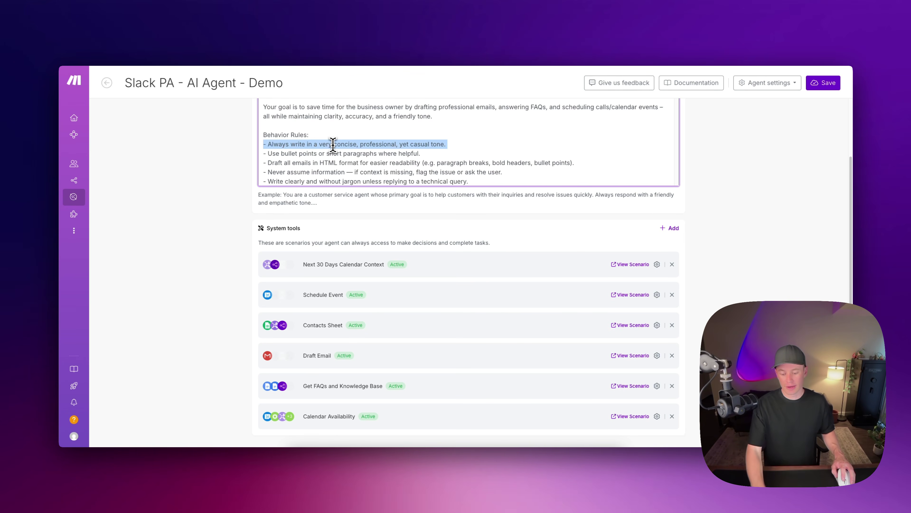
key("ctrl+a")
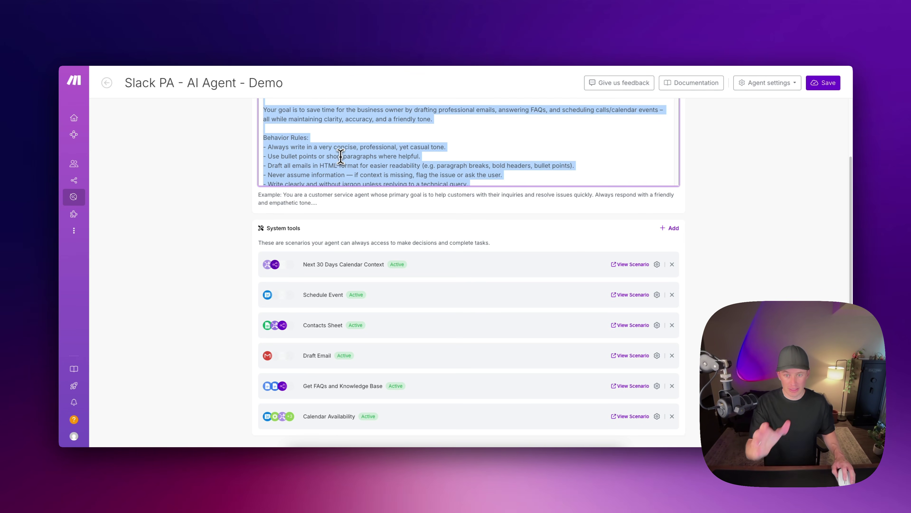